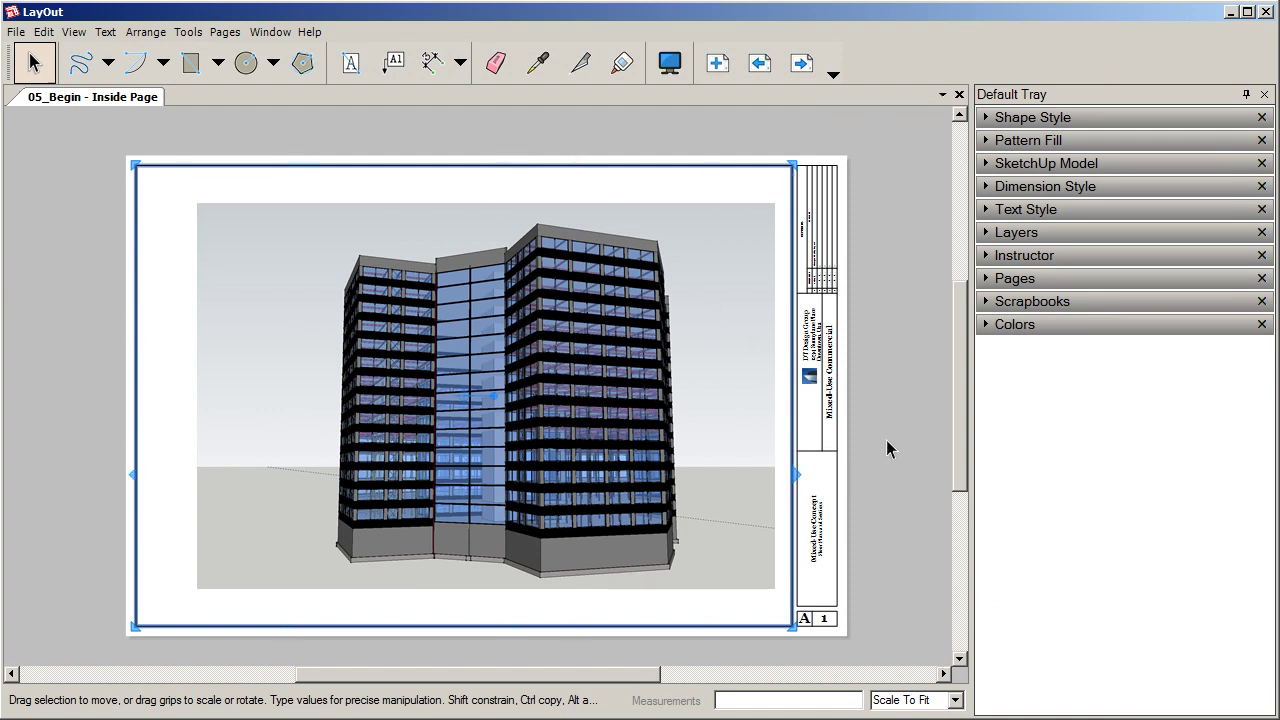
Compare the drawing title in the title block on the Inside Page and on Page 4.
left_click(986, 279)
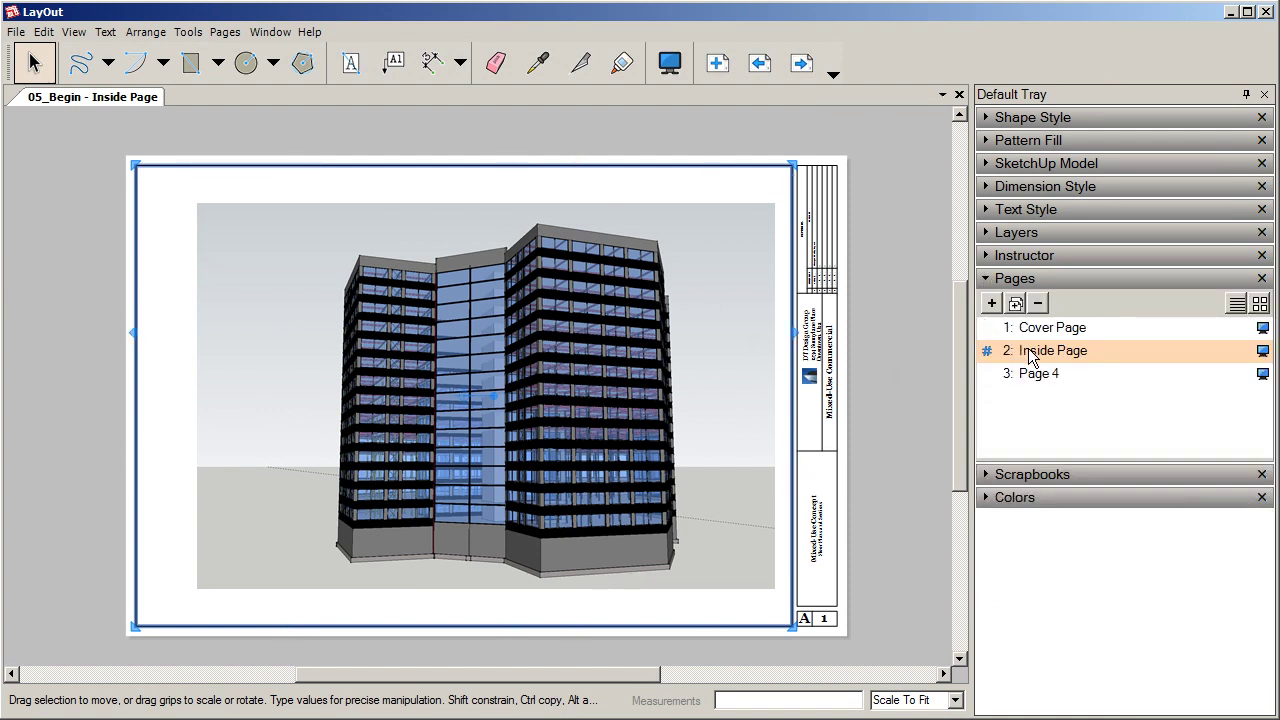
left_click(818, 530)
scroll(818, 530, "up", 5)
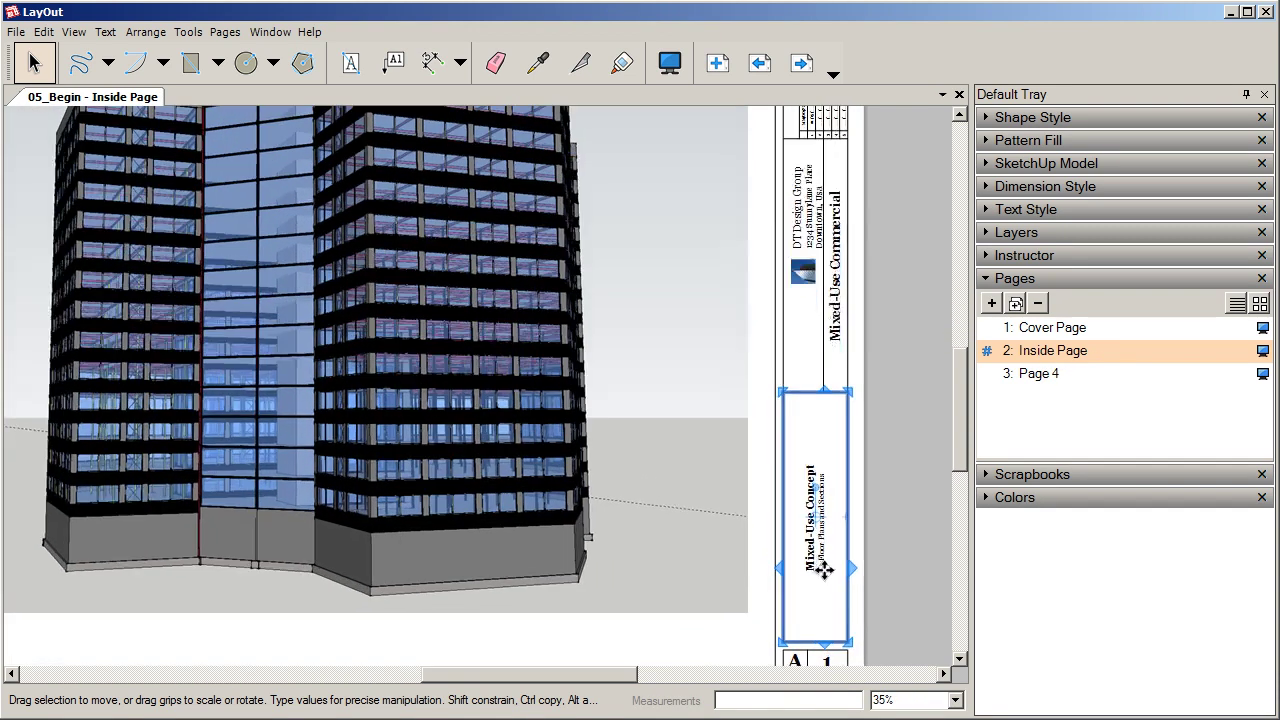
left_click(1051, 331)
left_click(1032, 375)
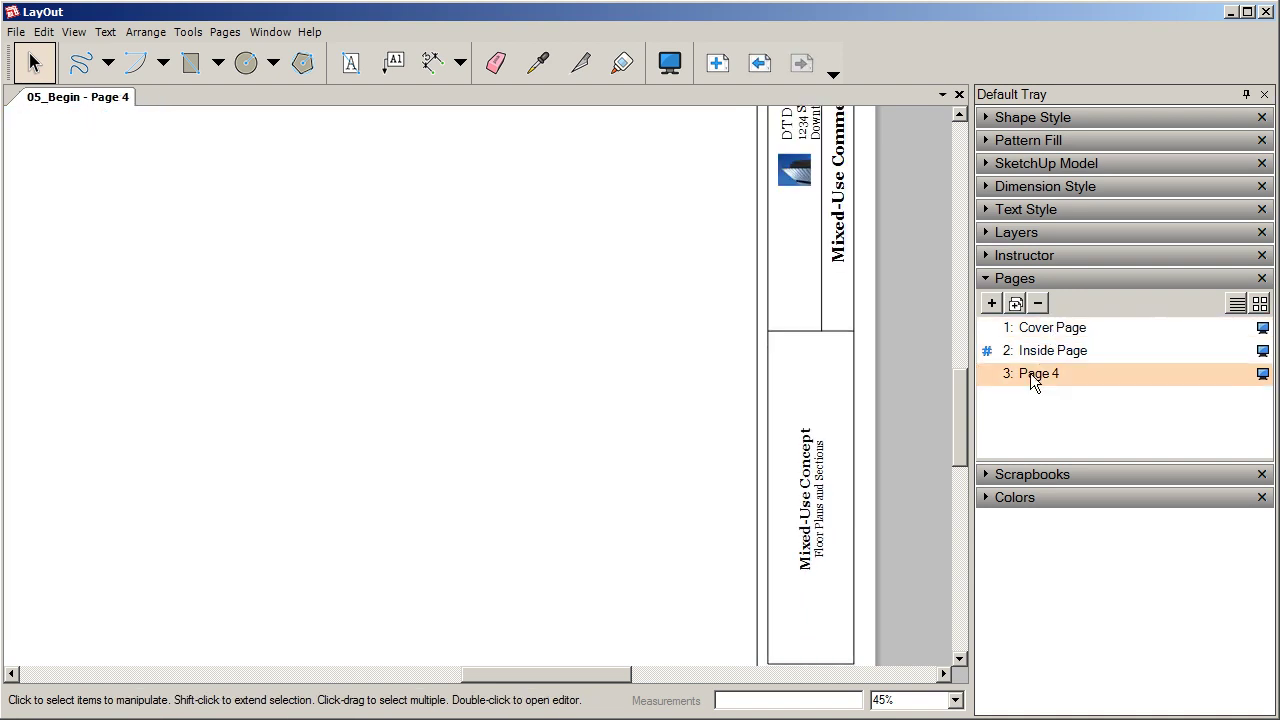
left_click(1040, 358)
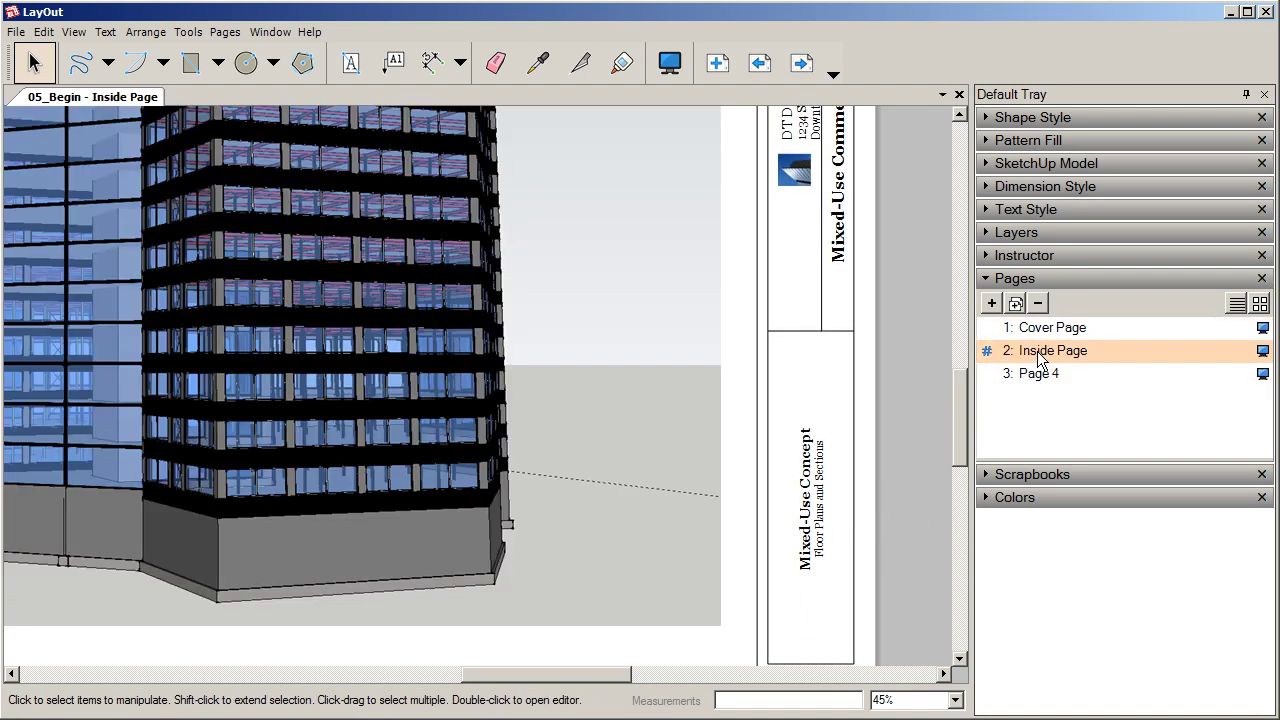
Check which layer holds the "Mixed-Use Concept" title text on the Inside Page.
left_click(822, 525)
double_click(822, 525)
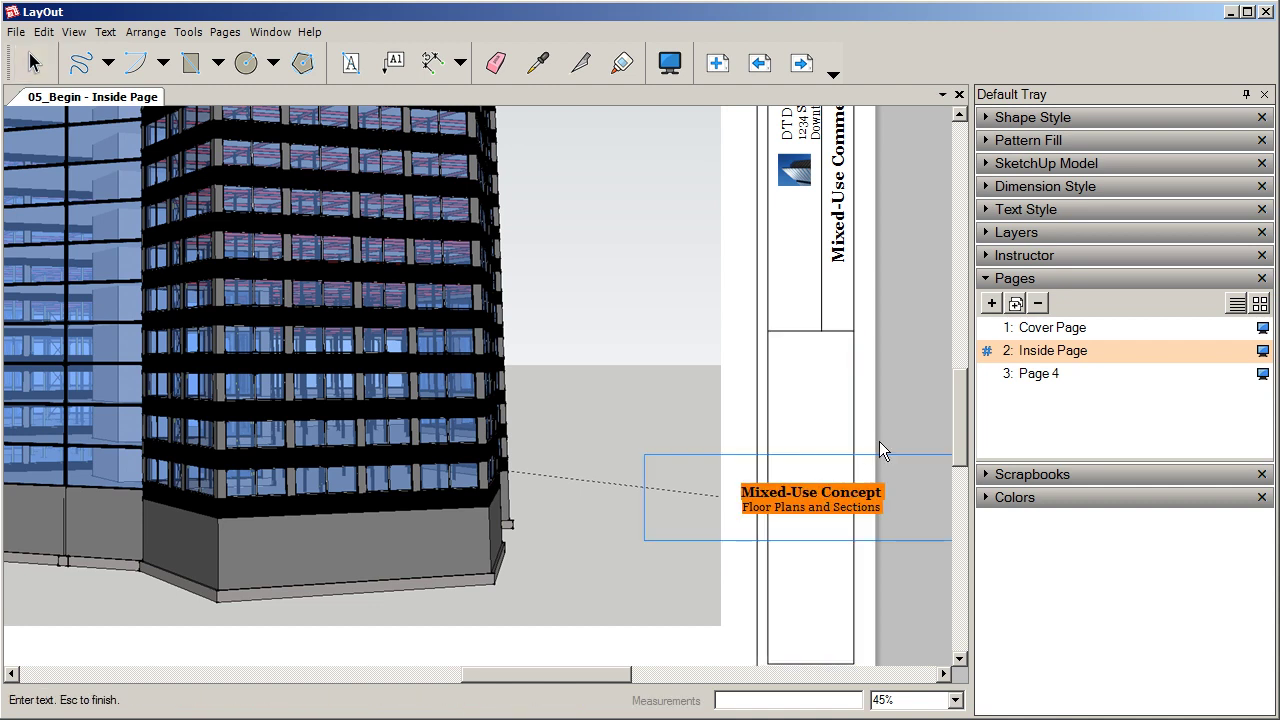
left_click(987, 279)
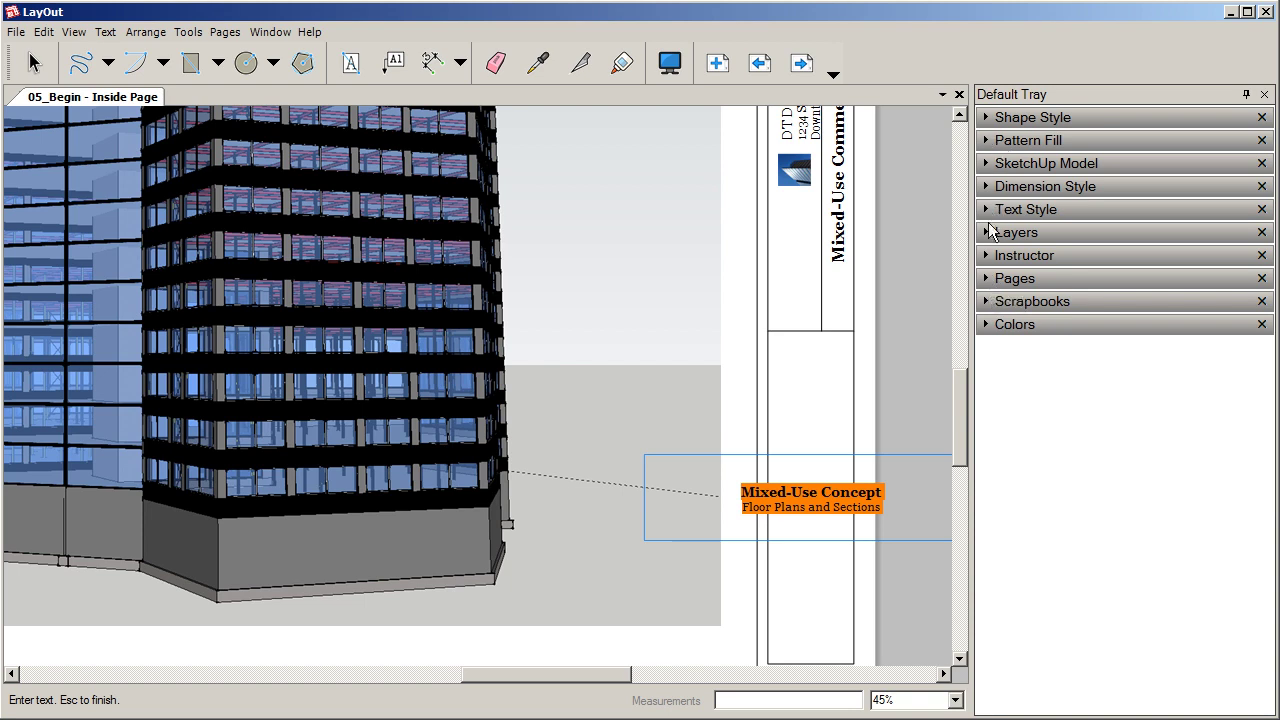
left_click(990, 232)
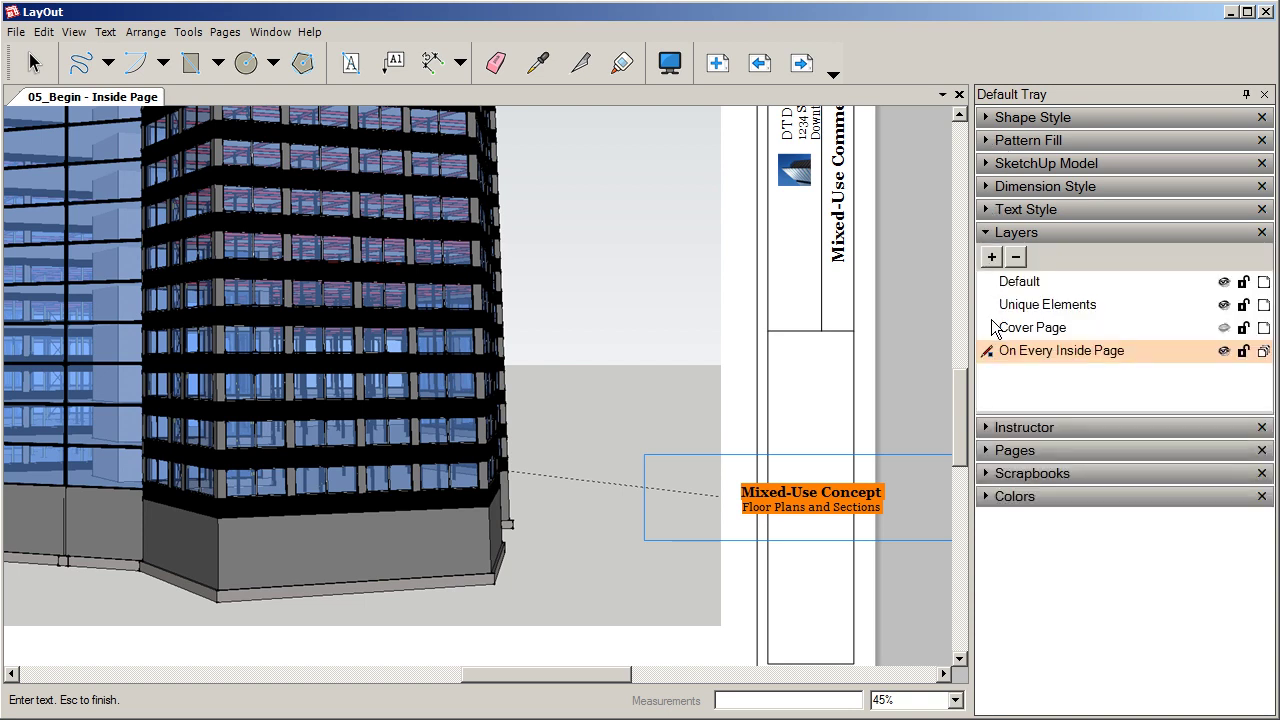
key("Escape")
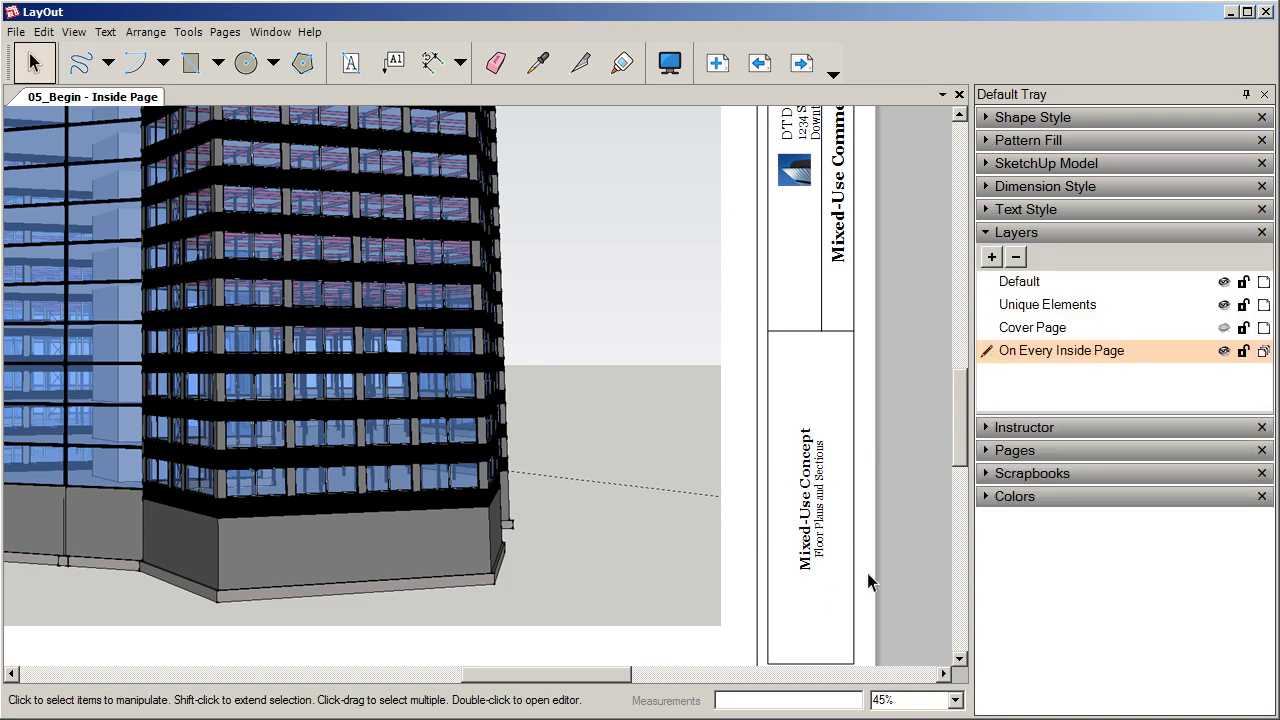
Make Unique Elements the current layer and move the "Mixed-Use Concept" title text onto it.
left_click(1033, 306)
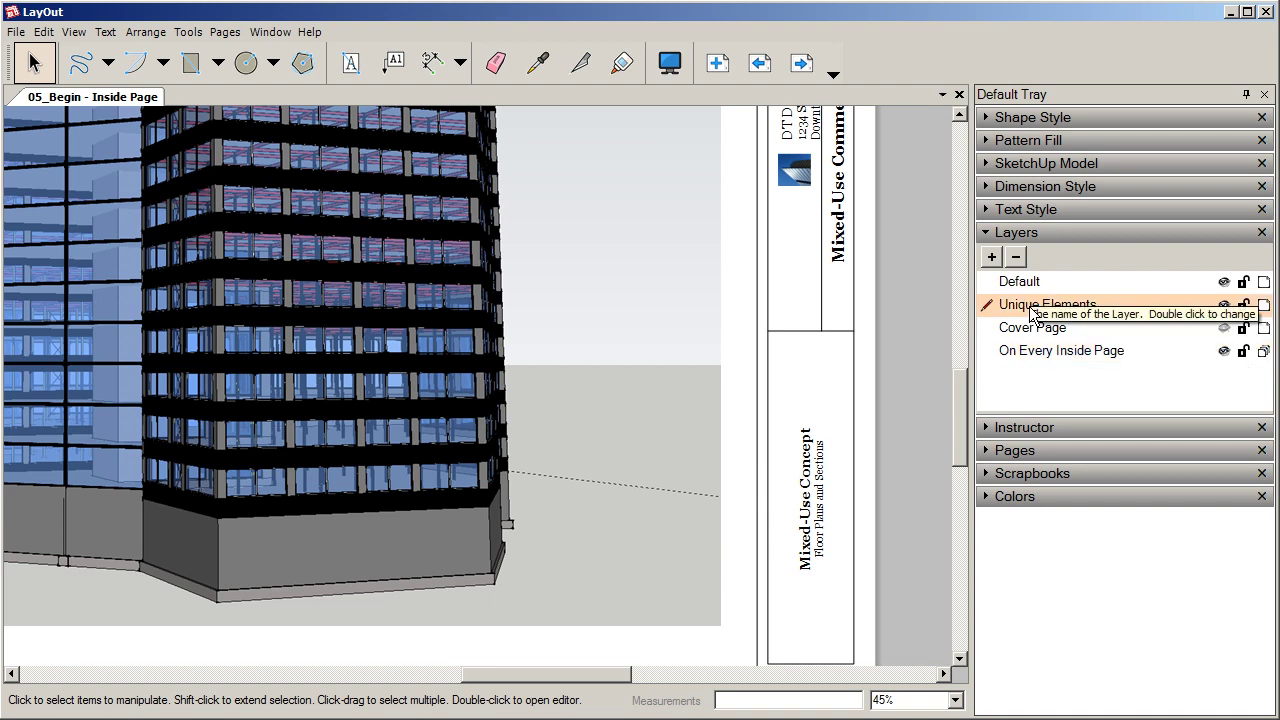
left_click(806, 515)
right_click(808, 356)
left_click(830, 426)
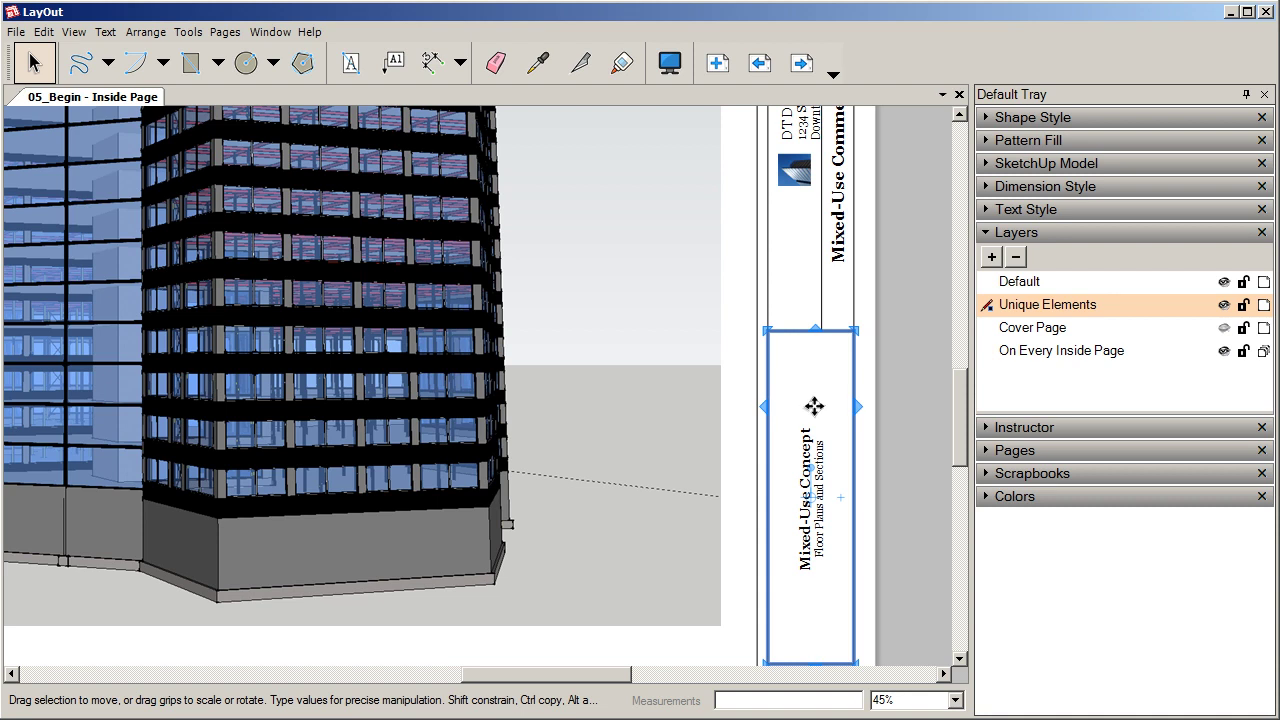
Replace the second line of the title block's drawing title with "Perspectives and Elevations".
double_click(836, 540)
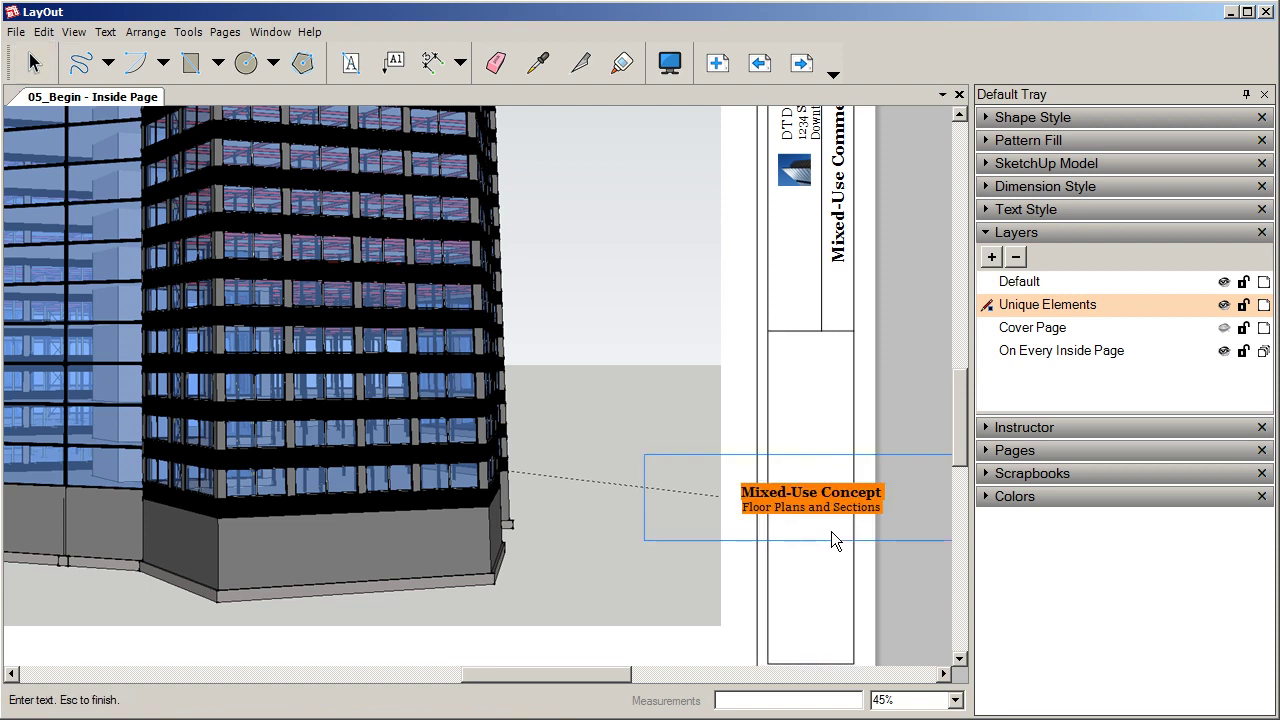
left_click(884, 512)
left_click_drag(881, 508, 748, 512)
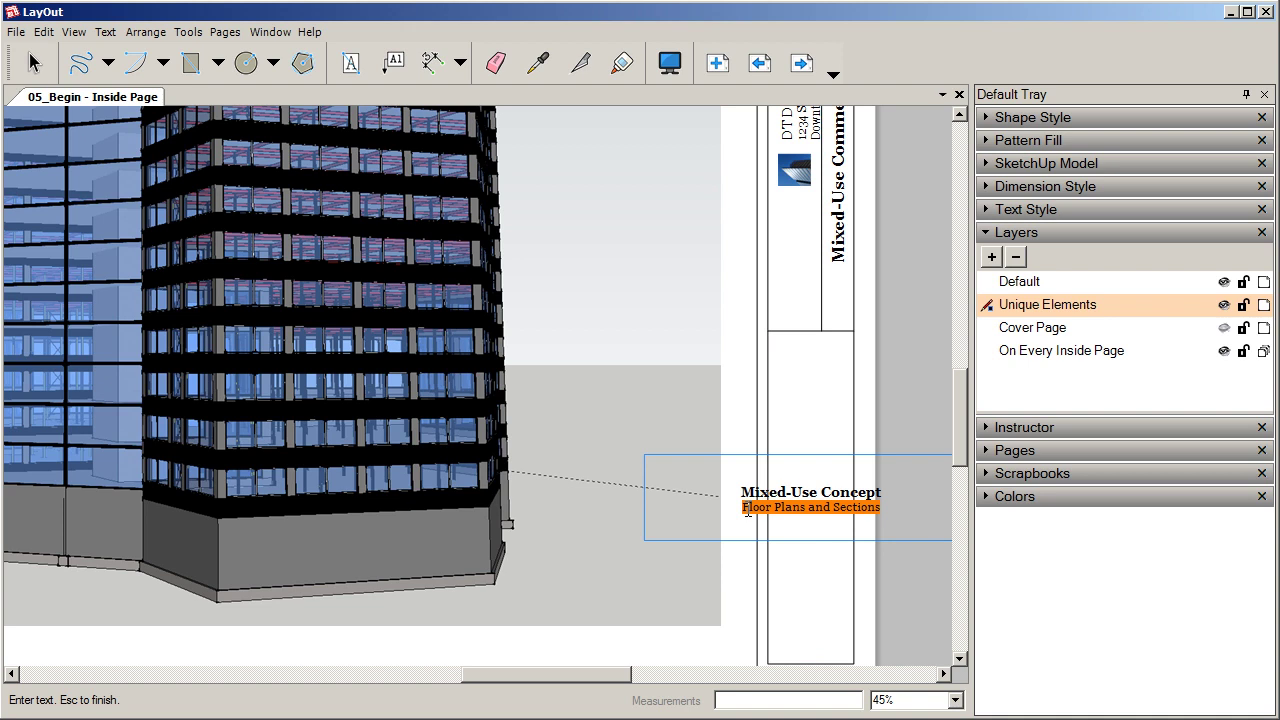
type("Persp")
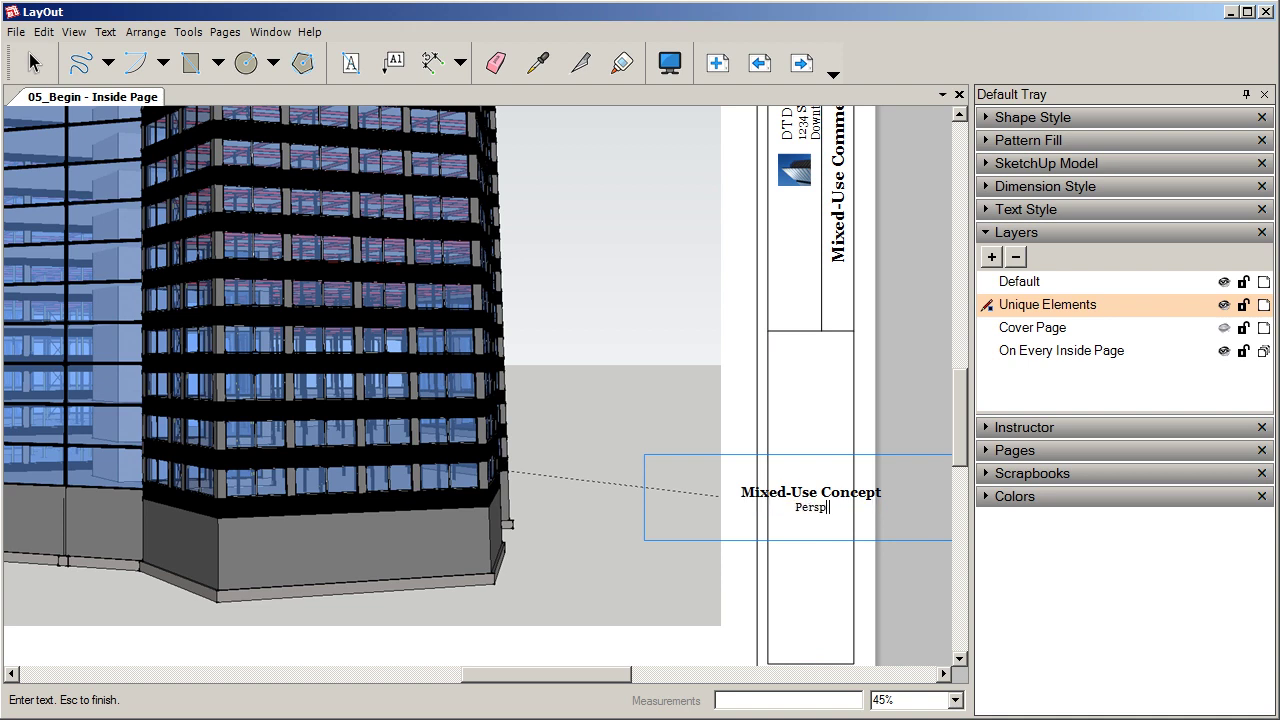
type("ectives and Elevations")
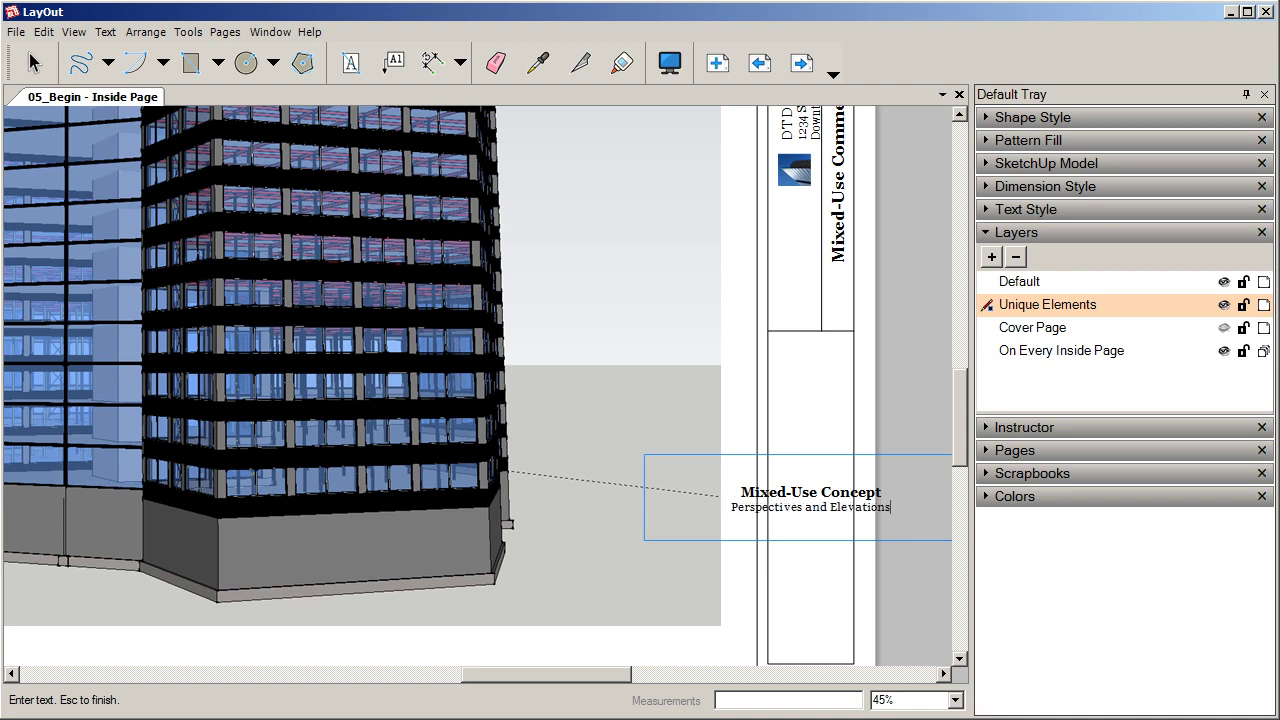
key("Escape")
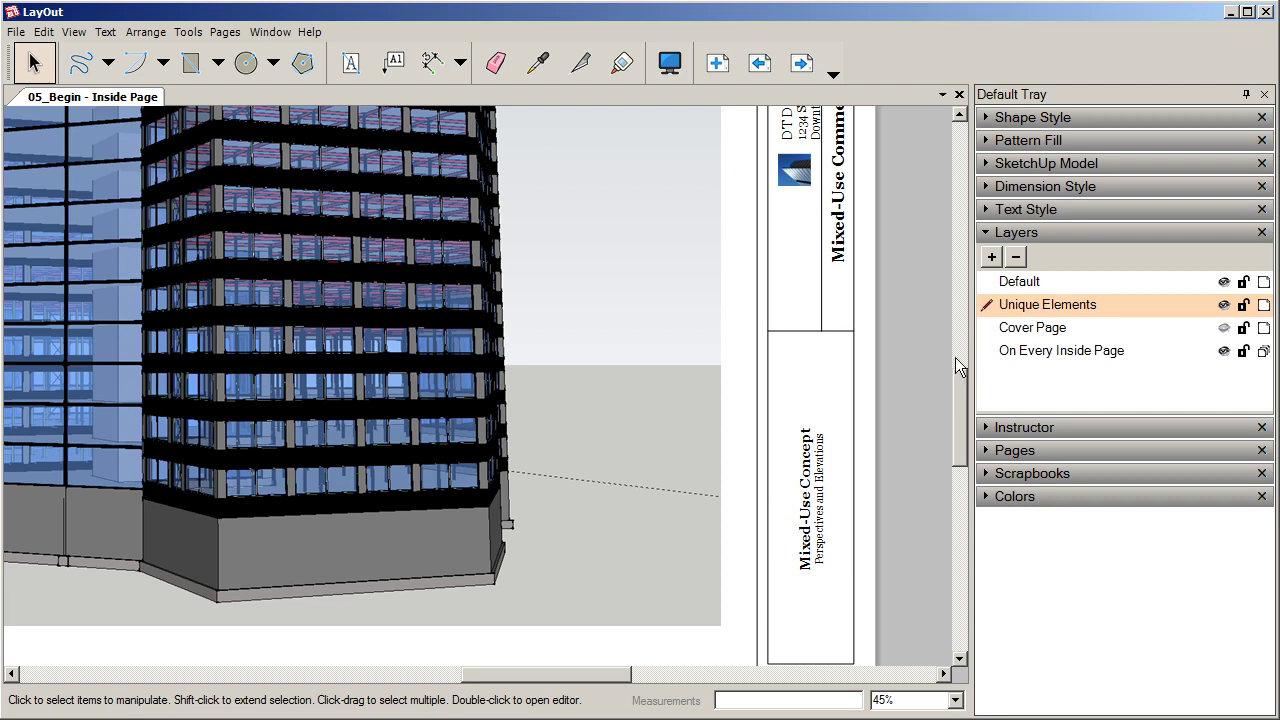
Rename the Inside Page as "Perspectives and Elevation".
left_click(810, 483)
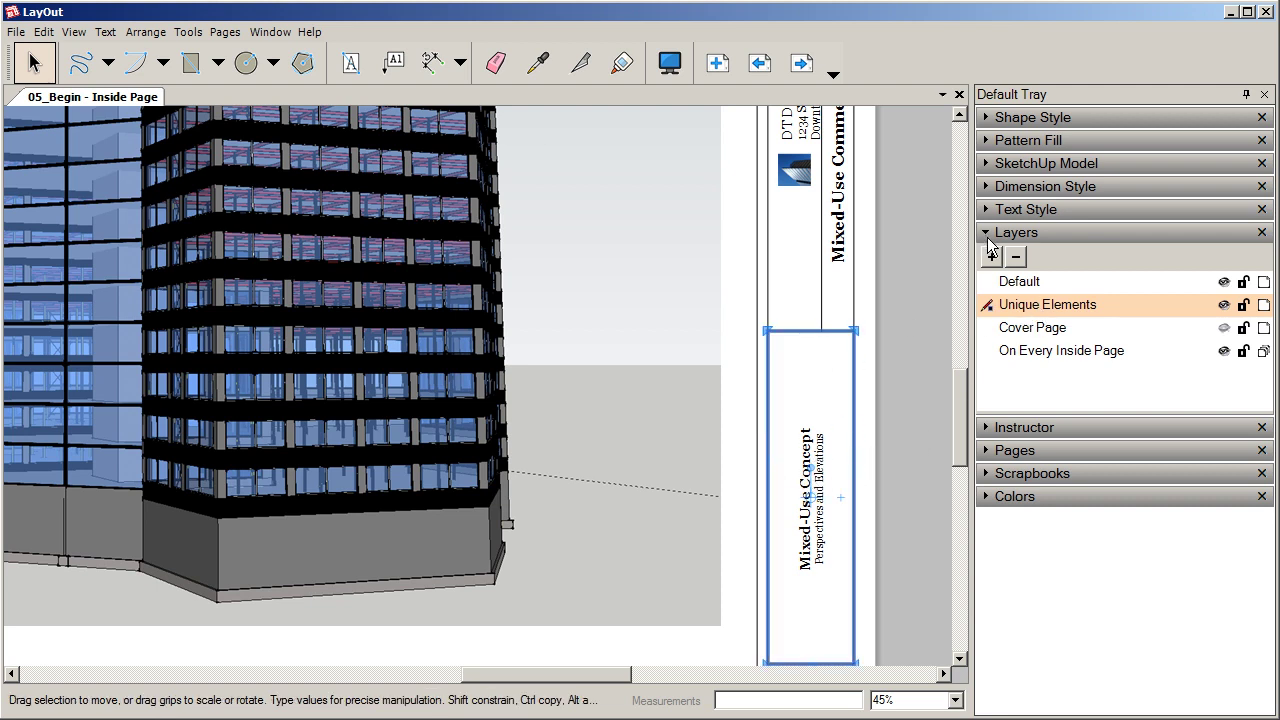
left_click(998, 450)
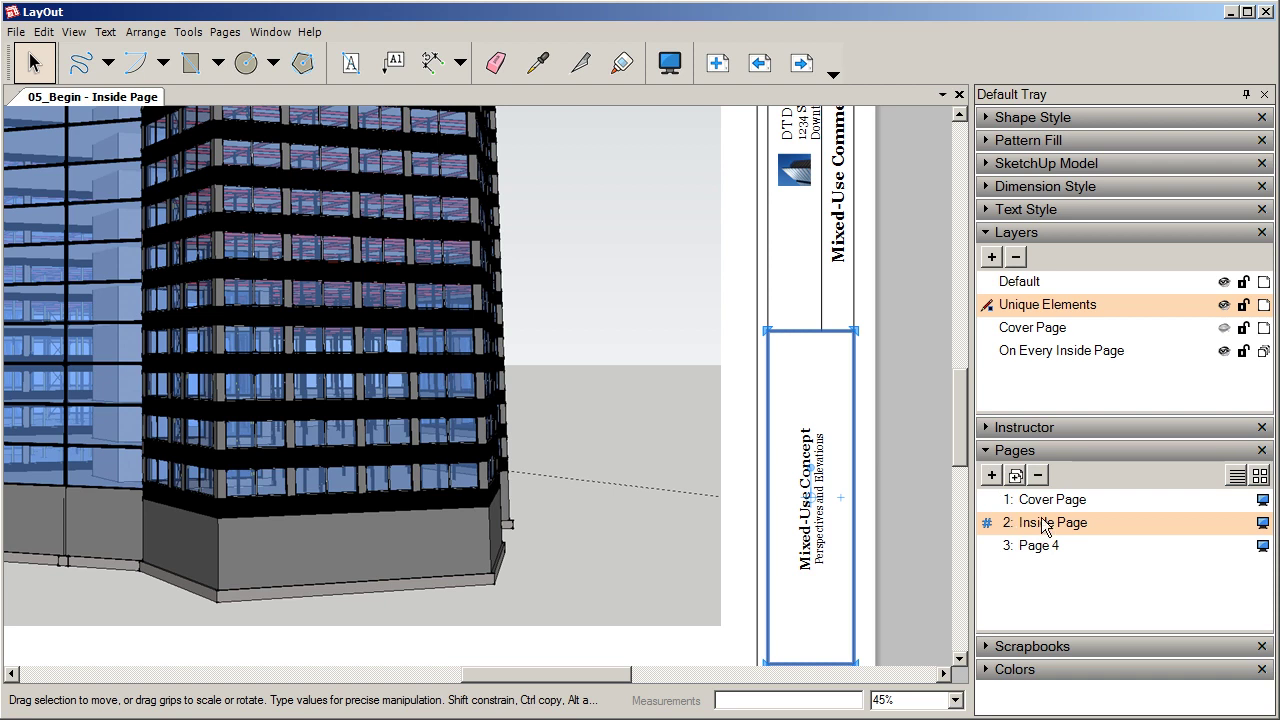
left_click(987, 232)
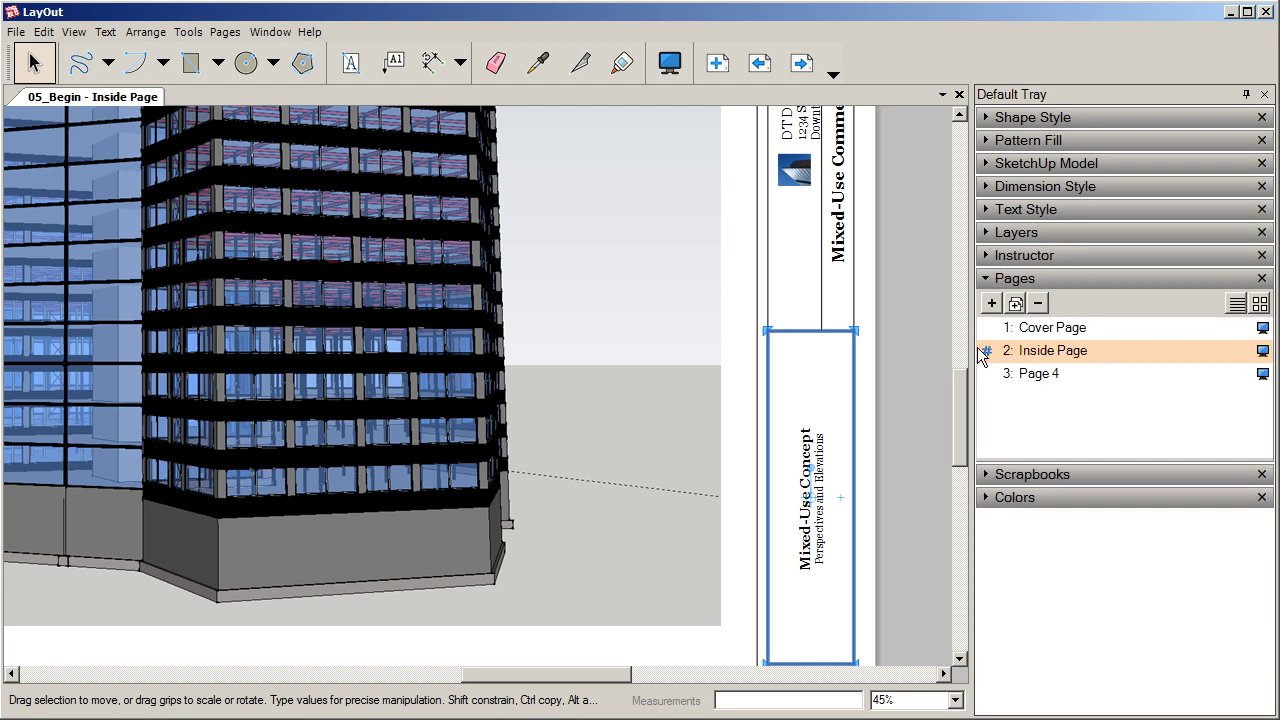
double_click(1037, 349)
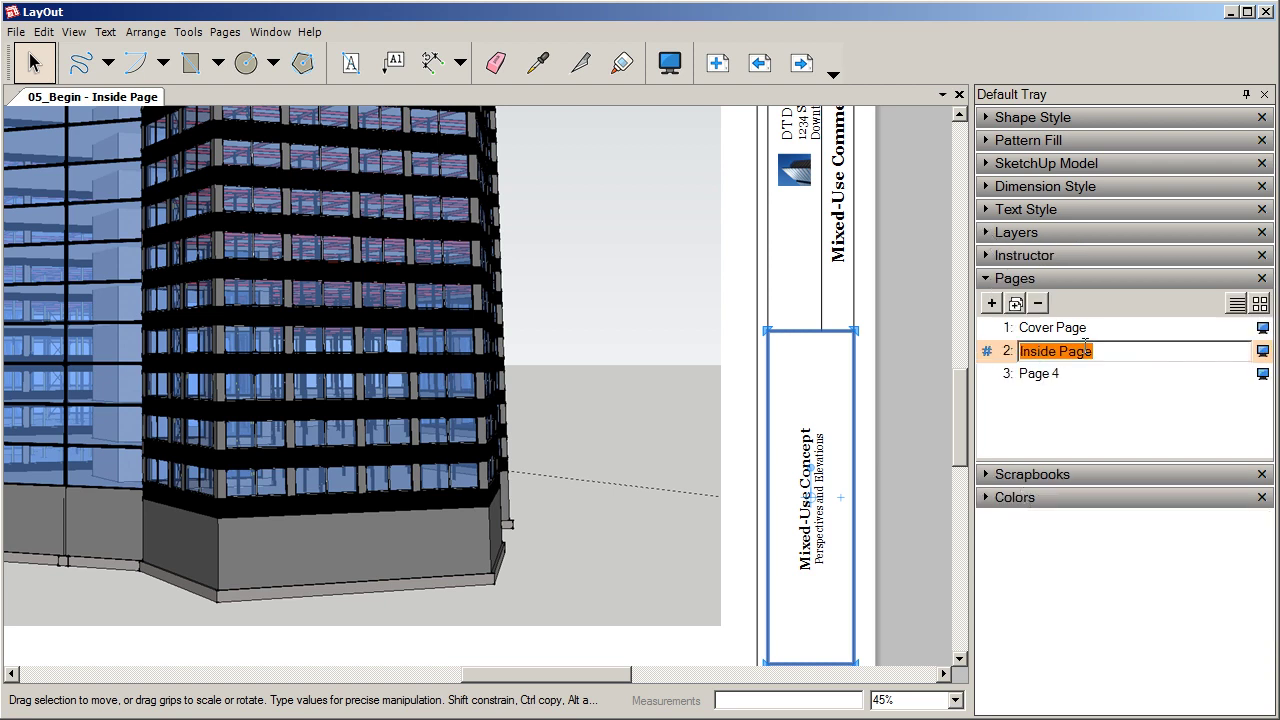
type("Perspectives and Elevation")
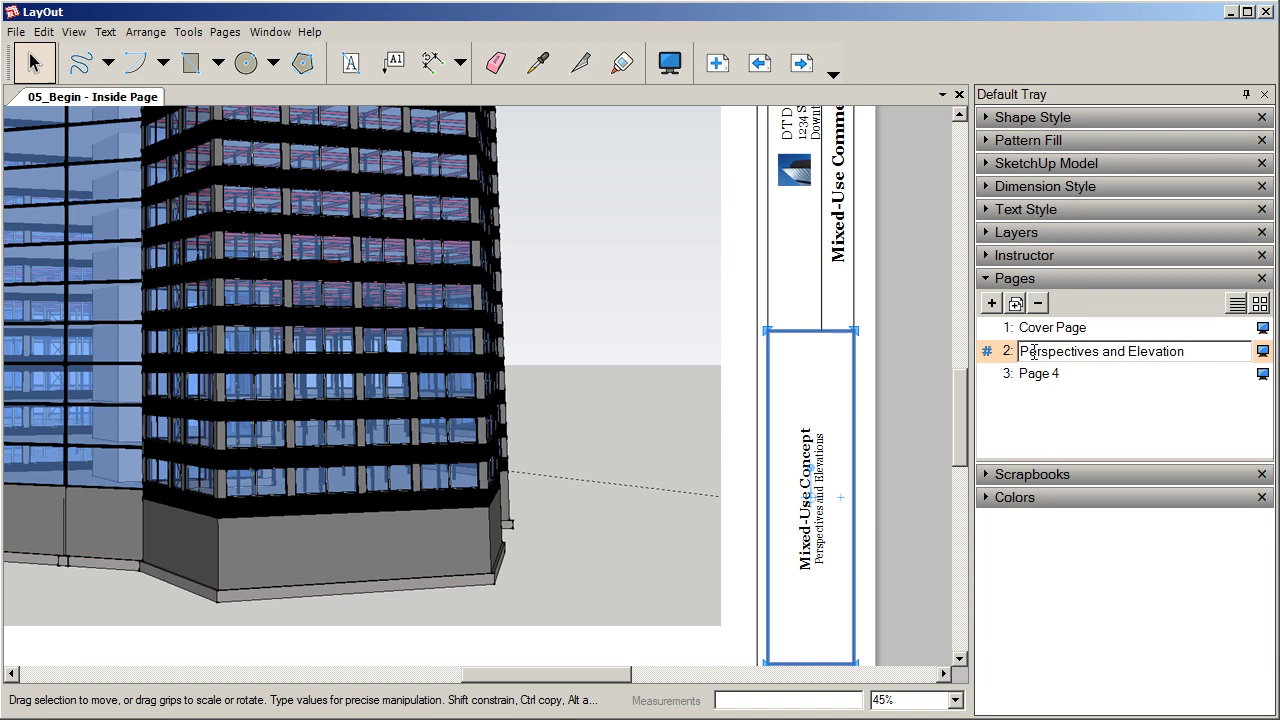
key("Return")
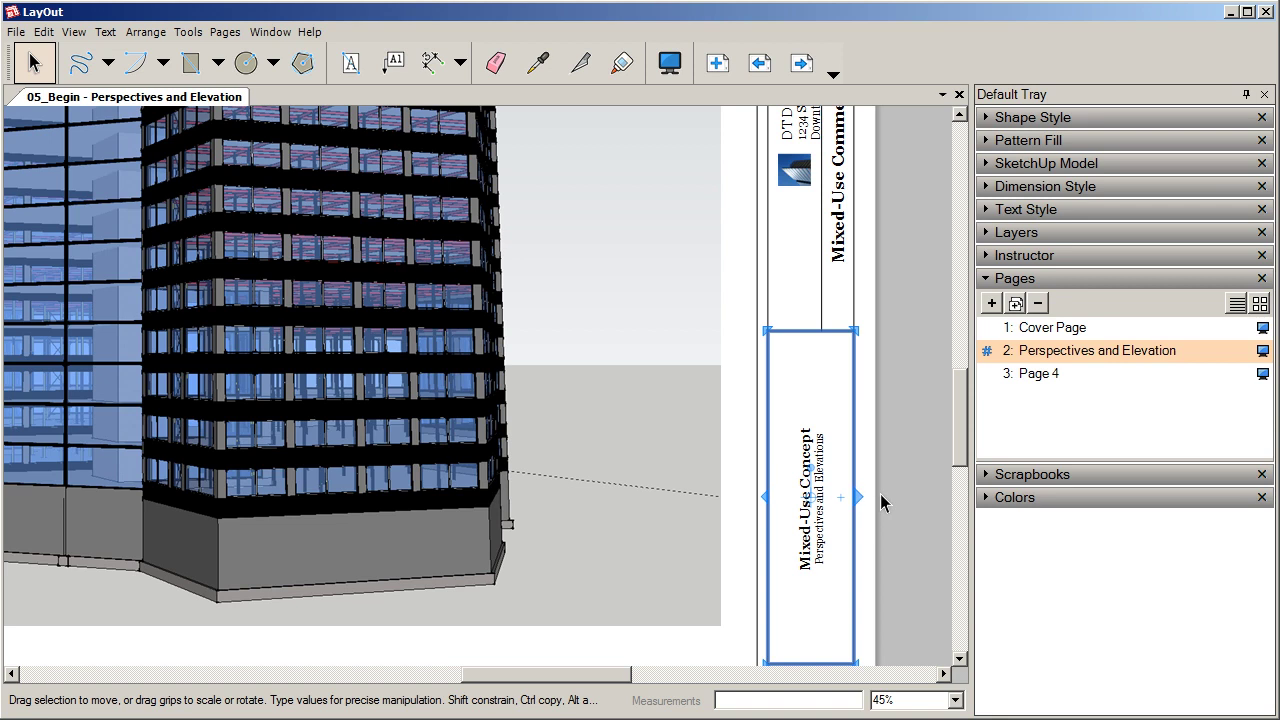
Add the prefix "A1: " to the name of page 2, and check the title block on Page 4 before returning.
double_click(1037, 355)
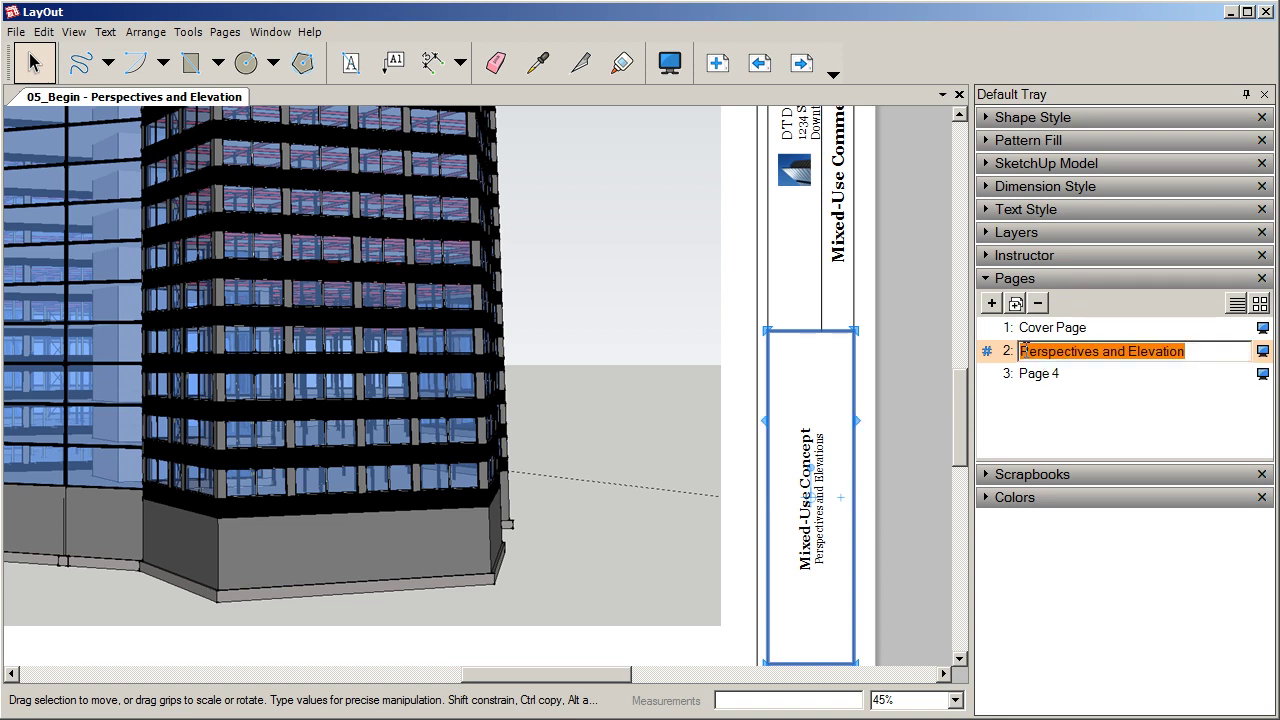
left_click(1022, 355)
type("A")
type("1")
type(":")
key("BackSpace")
key("BackSpace")
key("BackSpace")
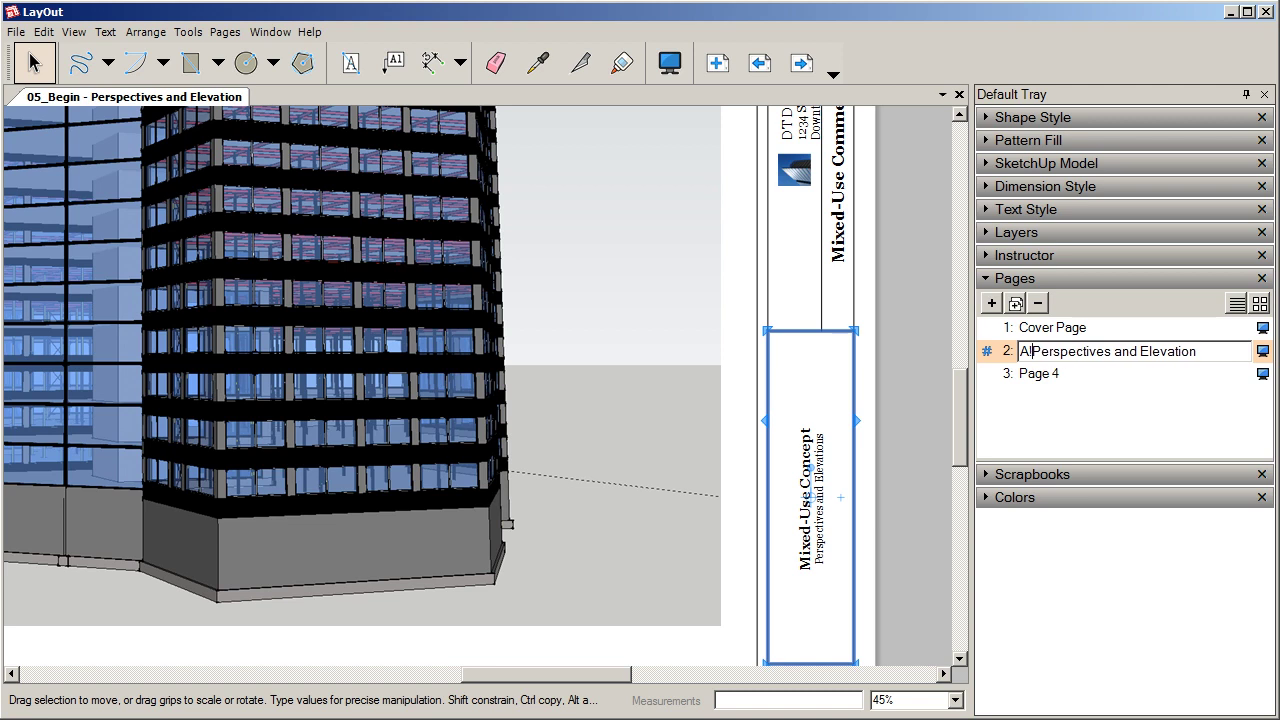
type("1:")
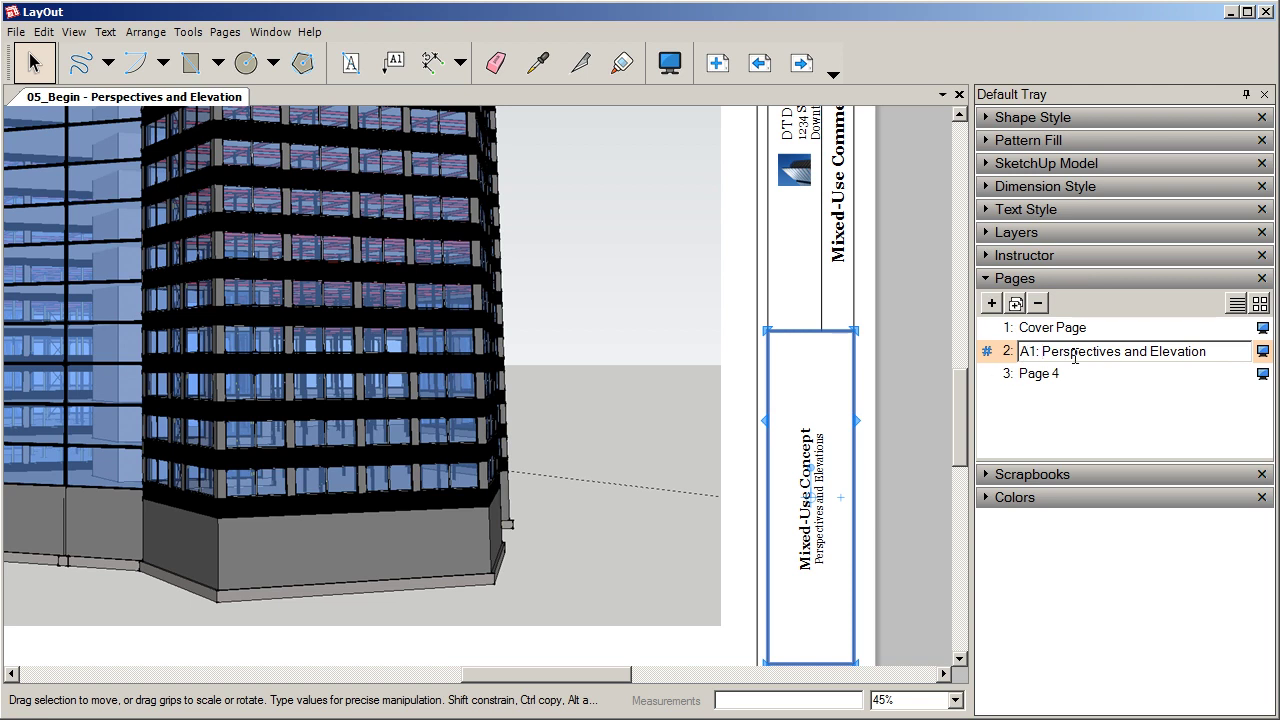
left_click(1156, 375)
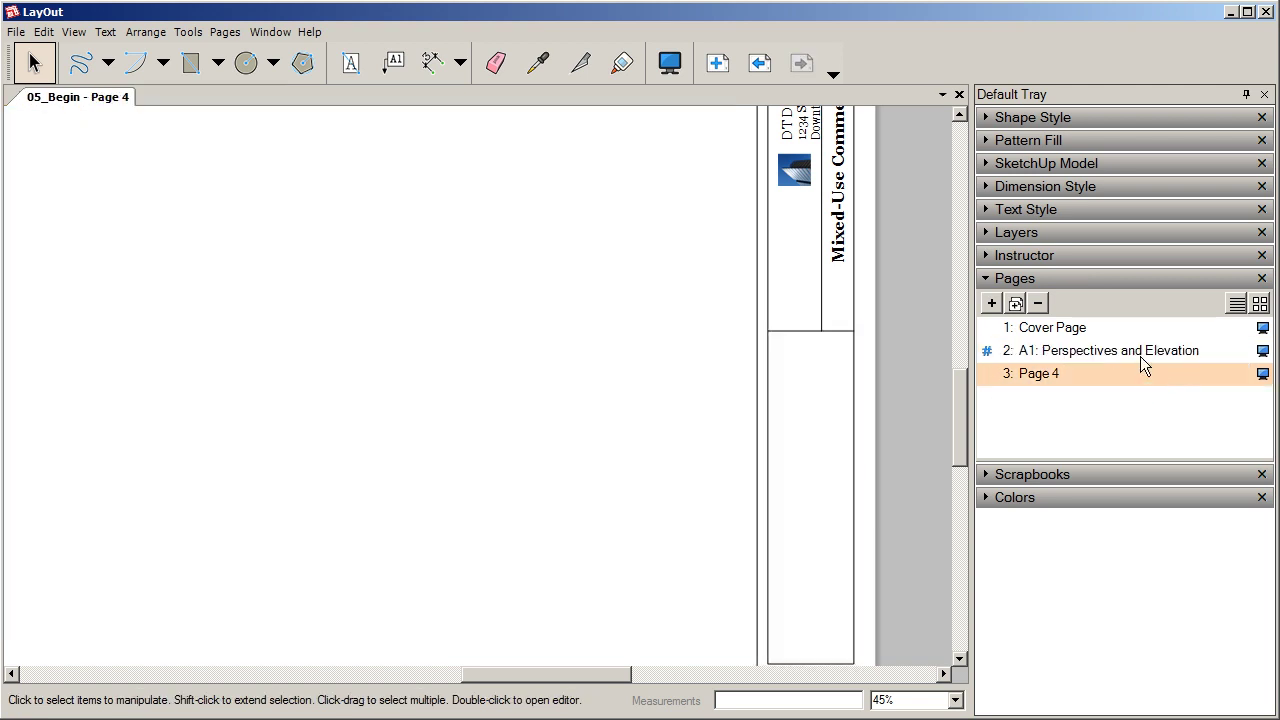
left_click(1139, 352)
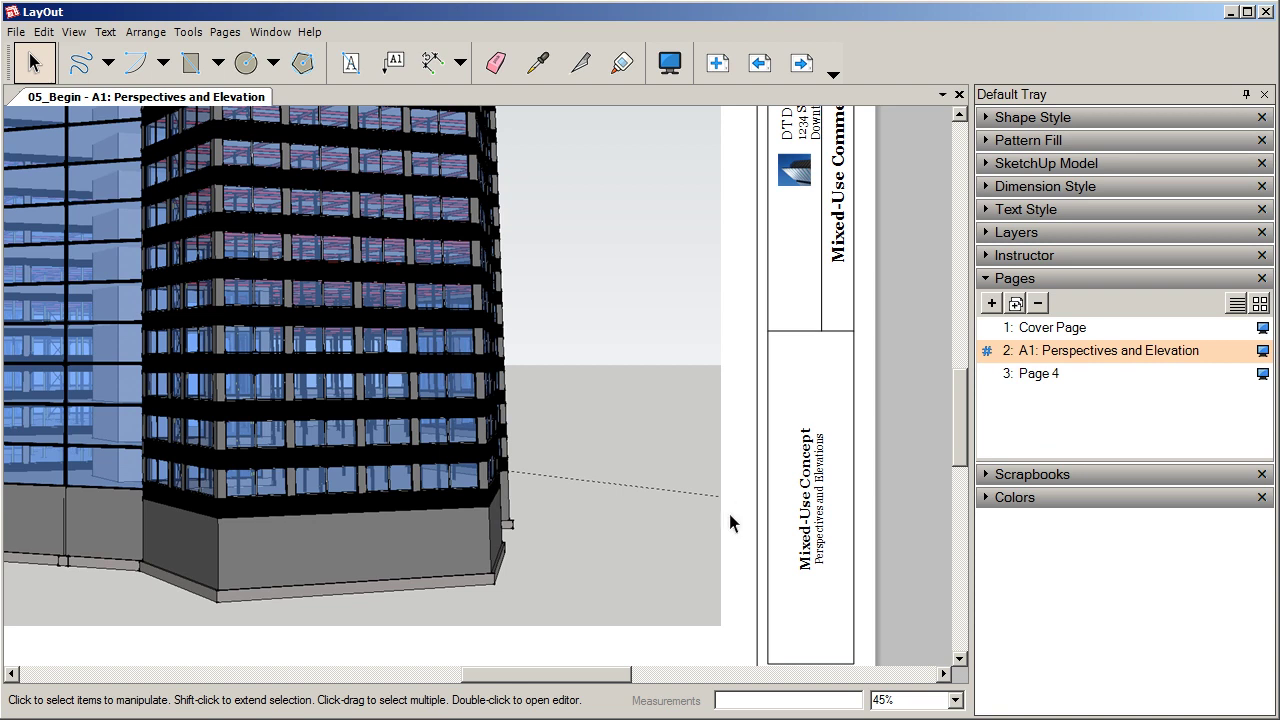
Scale the building perspective viewport proportionally from its upper-right corner to about 0.36 of its size.
left_click(693, 576)
scroll(693, 576, "down", 5)
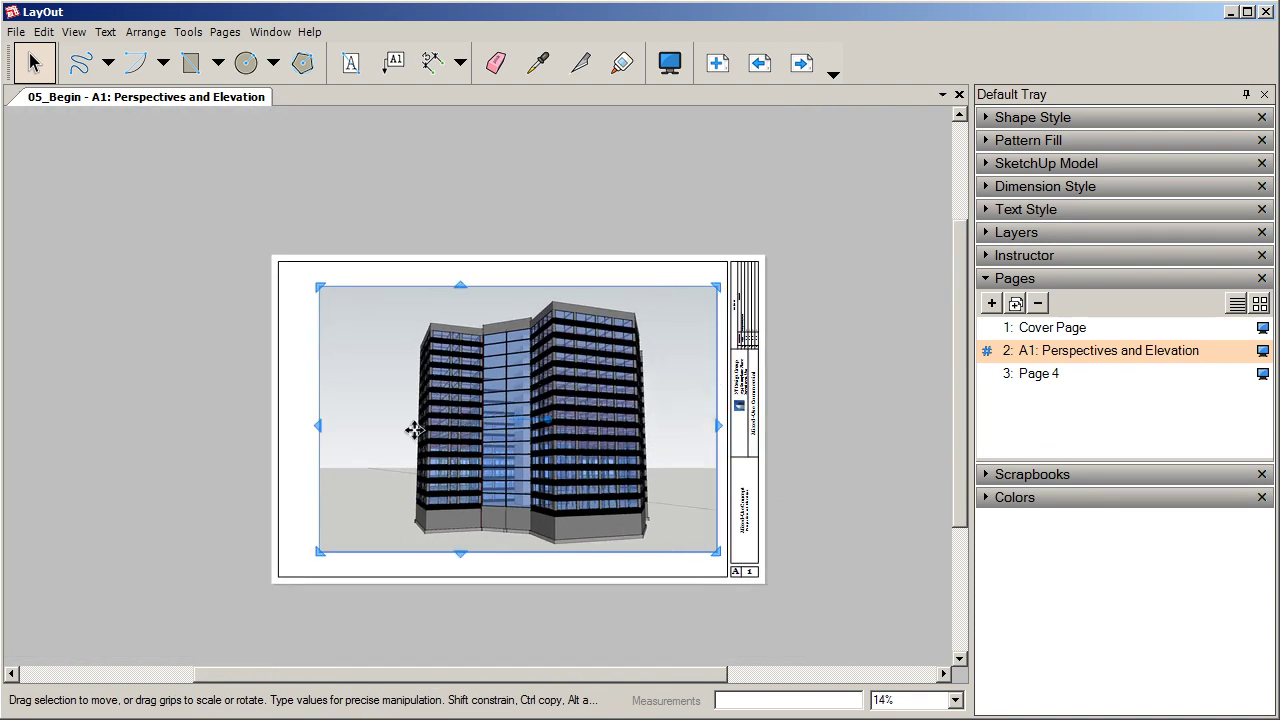
scroll(400, 437, "up", 2)
scroll(512, 432, "up", 1)
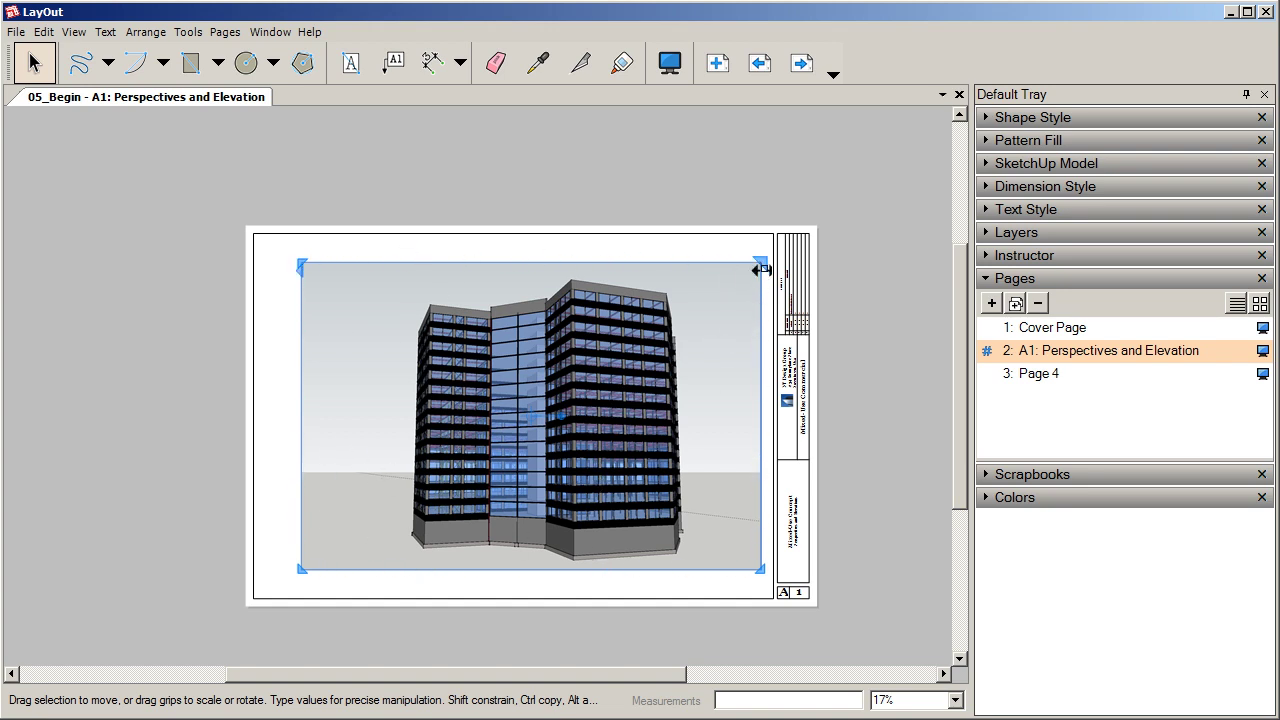
left_click_drag(762, 260, 465, 459)
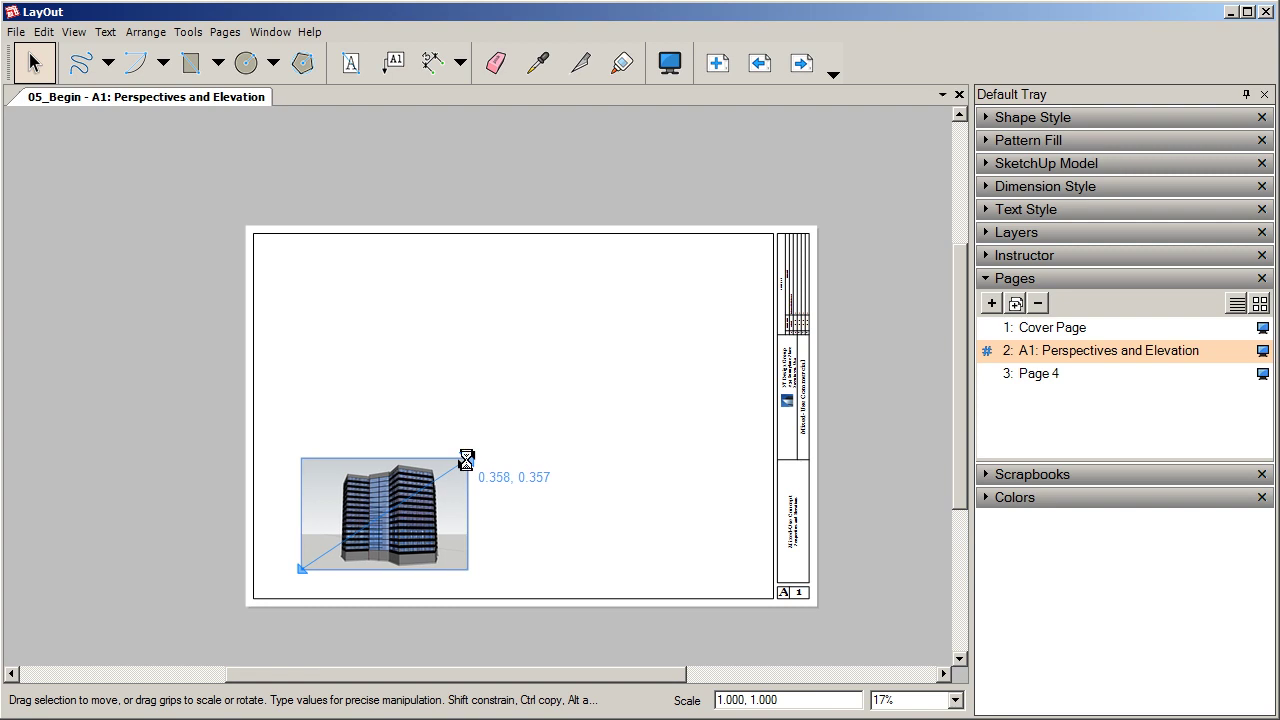
Shrink the building viewport further and place it in the sheet's upper-left corner, just inside the border.
left_click(476, 546)
left_click(441, 519)
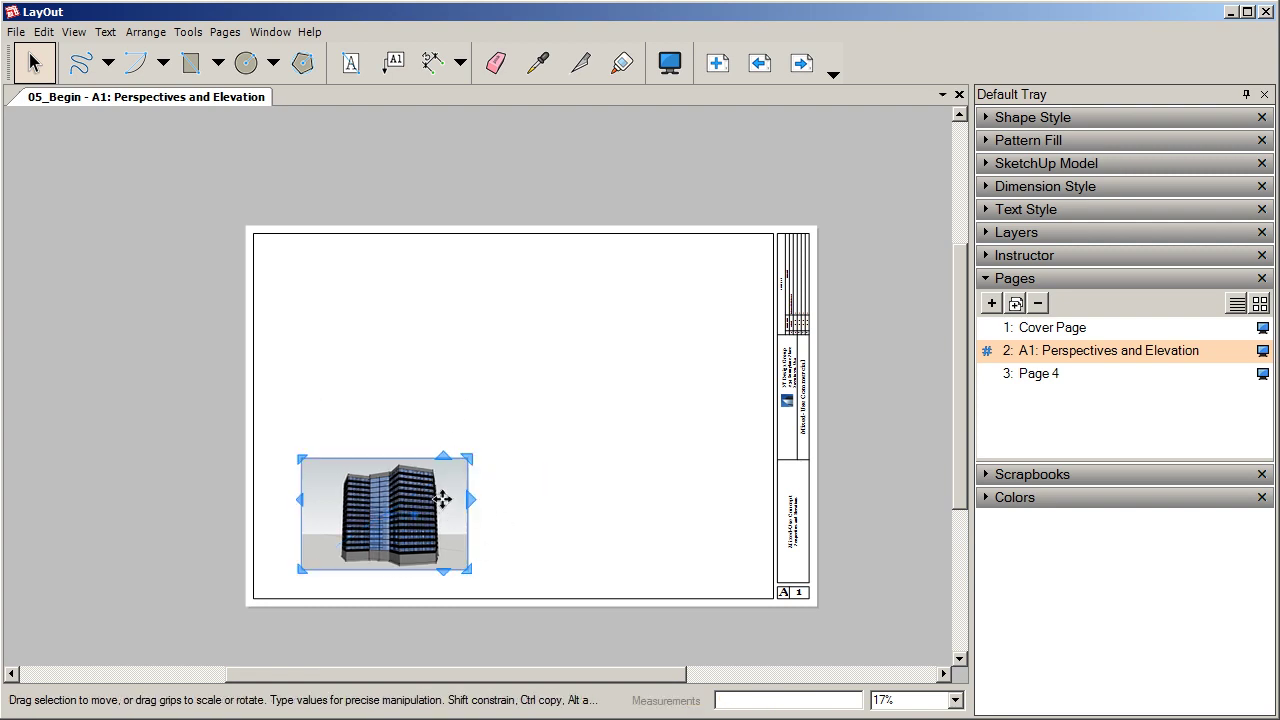
left_click_drag(442, 498, 394, 283)
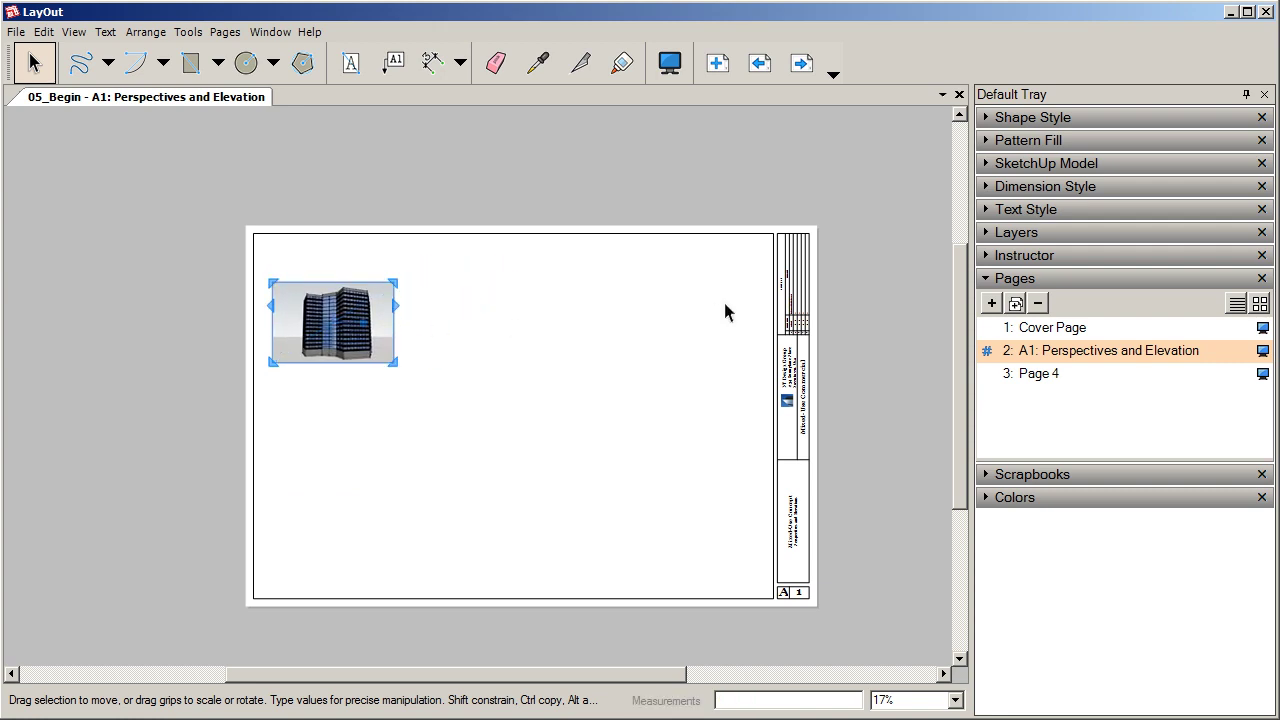
left_click_drag(317, 312, 318, 287)
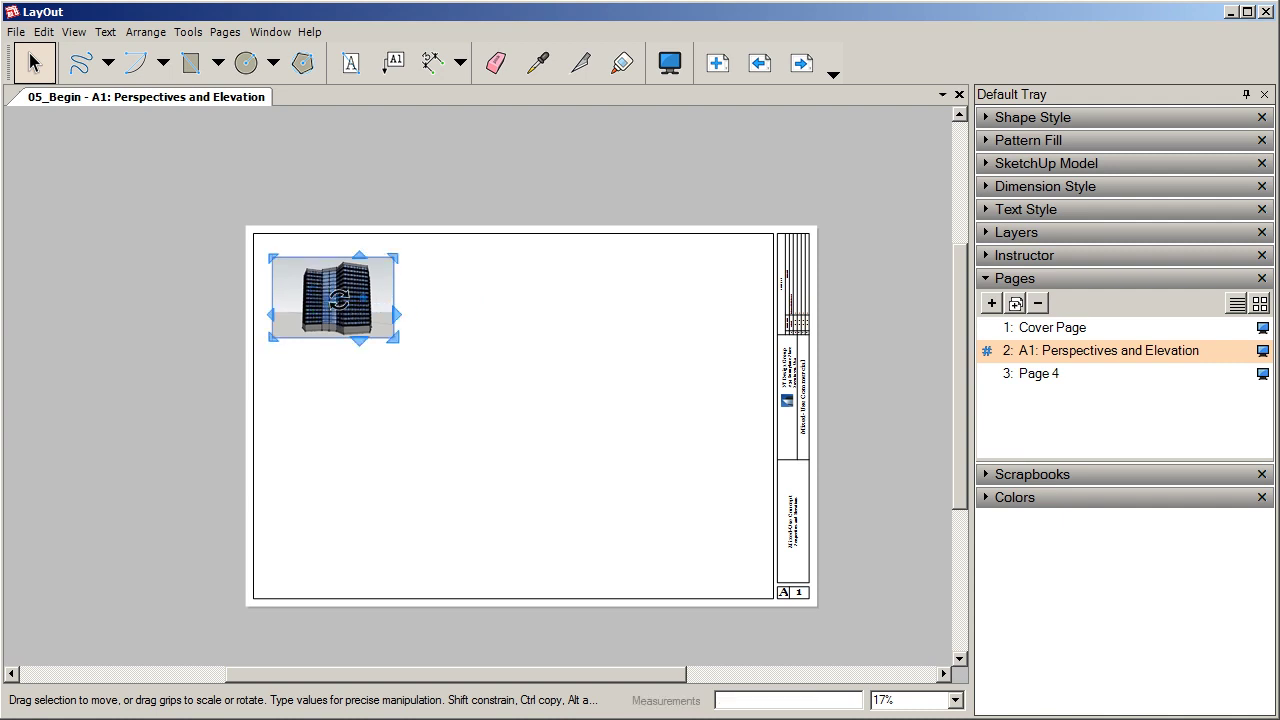
scroll(304, 264, "up", 3)
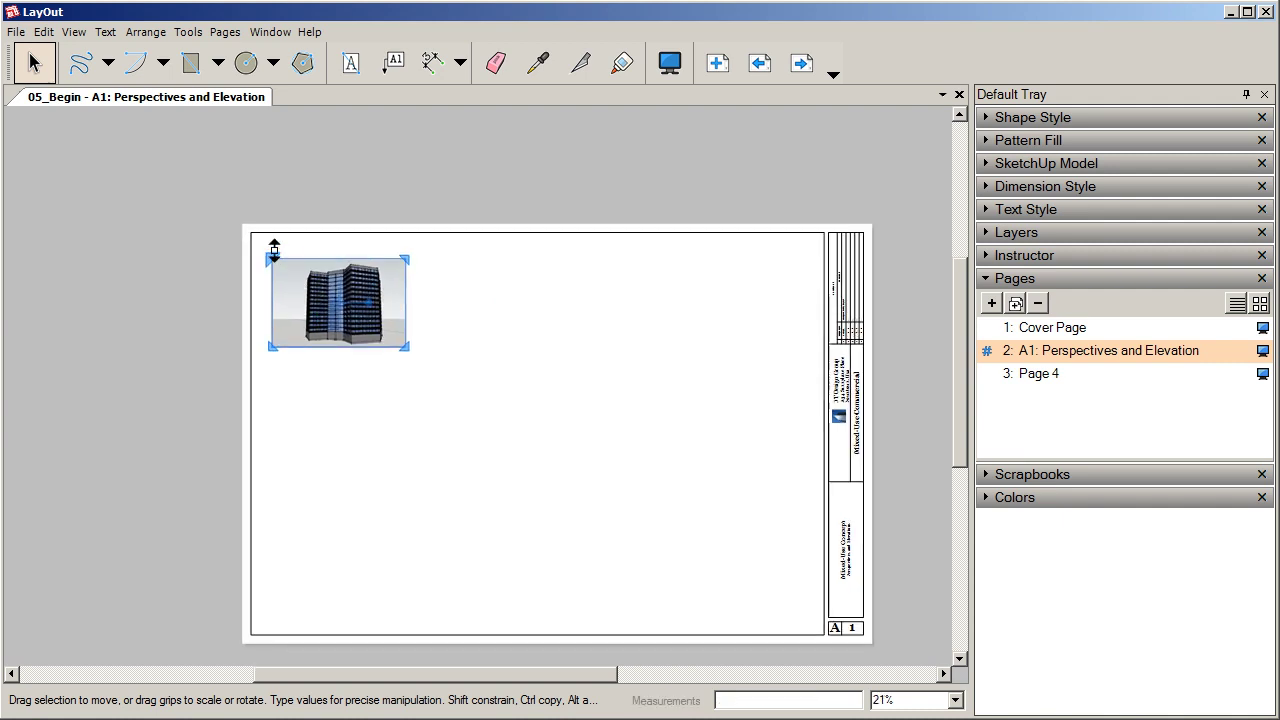
scroll(304, 264, "up", 1)
scroll(400, 315, "down", 1)
scroll(329, 290, "up", 1)
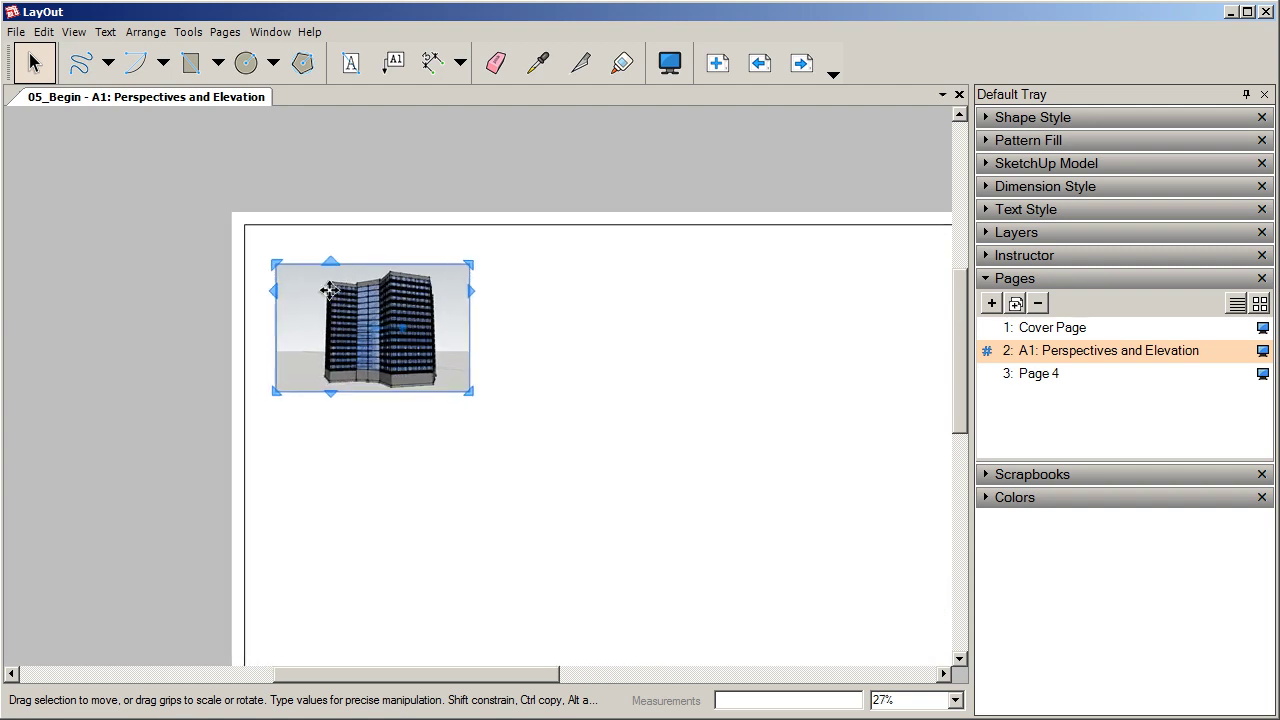
scroll(400, 443, "down", 2)
scroll(336, 382, "up", 1)
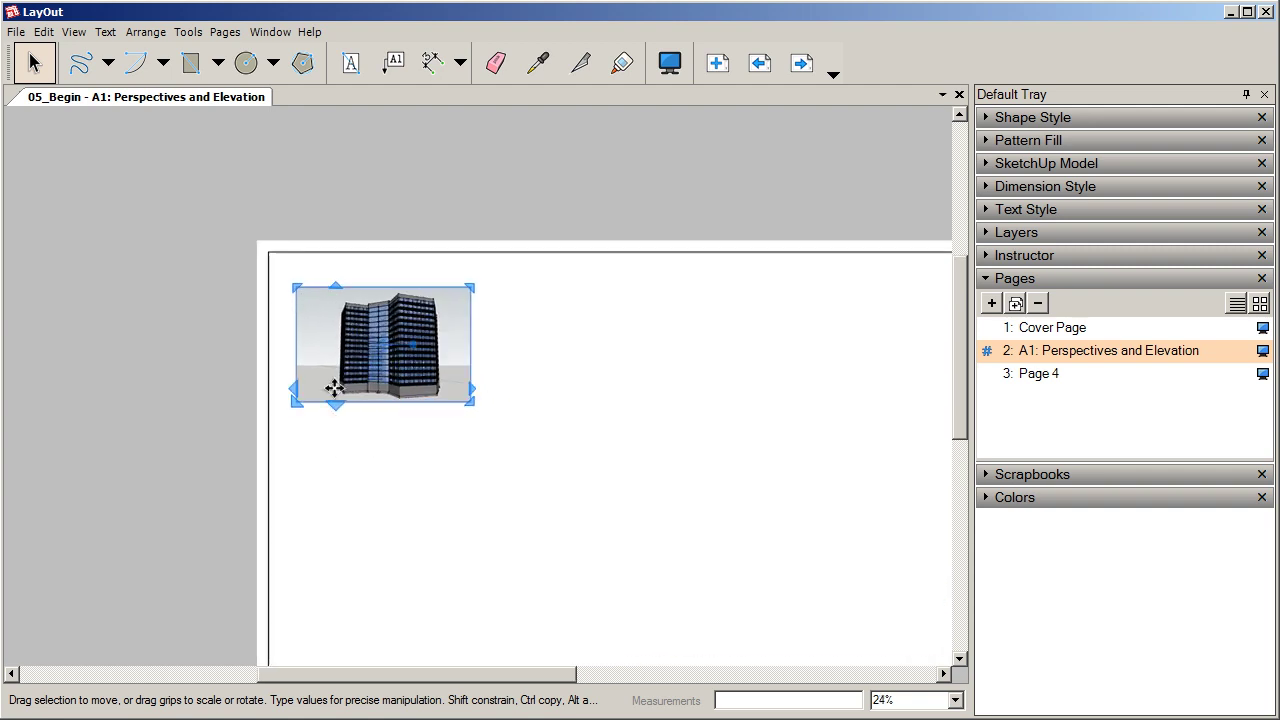
Orbit the building model inside its viewport so the perspective shows another side of the tower, and finish editing the view.
scroll(340, 380, "up", 2)
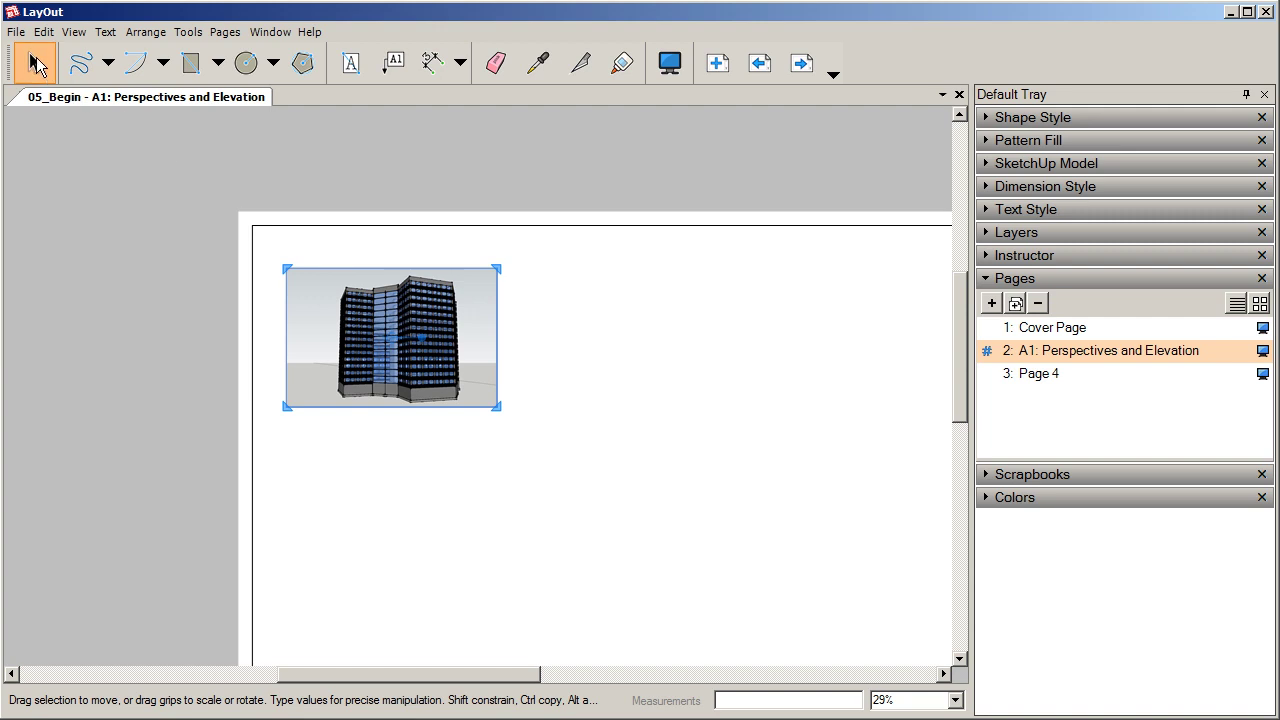
left_click(34, 62)
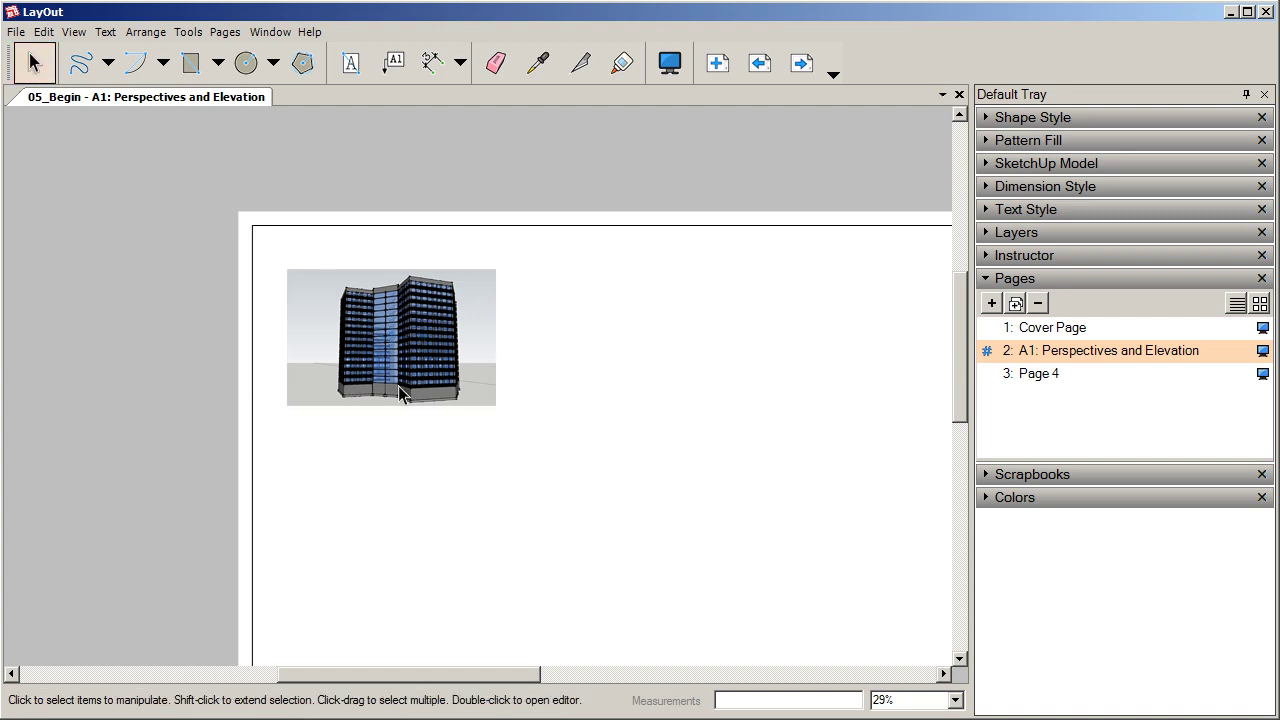
left_click(409, 321)
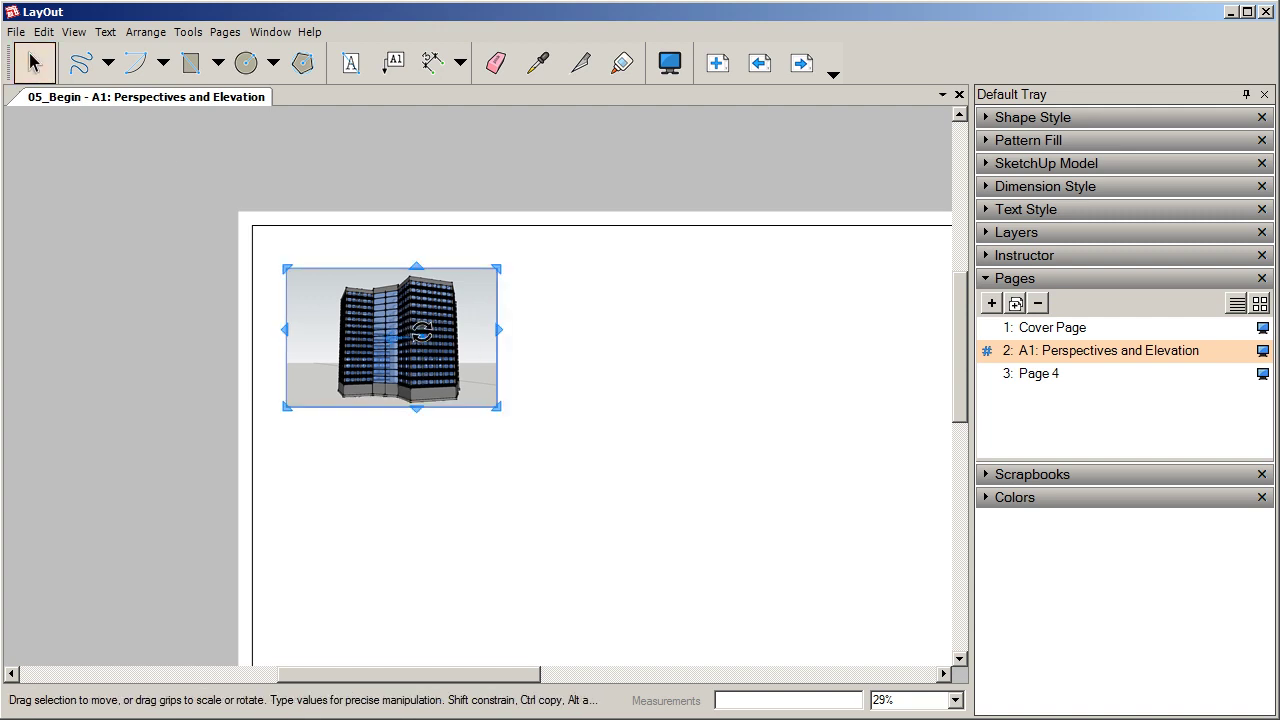
double_click(320, 372)
mouse_move(320, 372)
left_mouse_down()
mouse_move(448, 360)
mouse_move(345, 372)
mouse_move(438, 330)
mouse_move(425, 345)
mouse_move(378, 346)
mouse_move(432, 346)
mouse_move(370, 385)
mouse_move(420, 353)
mouse_move(396, 356)
left_mouse_up()
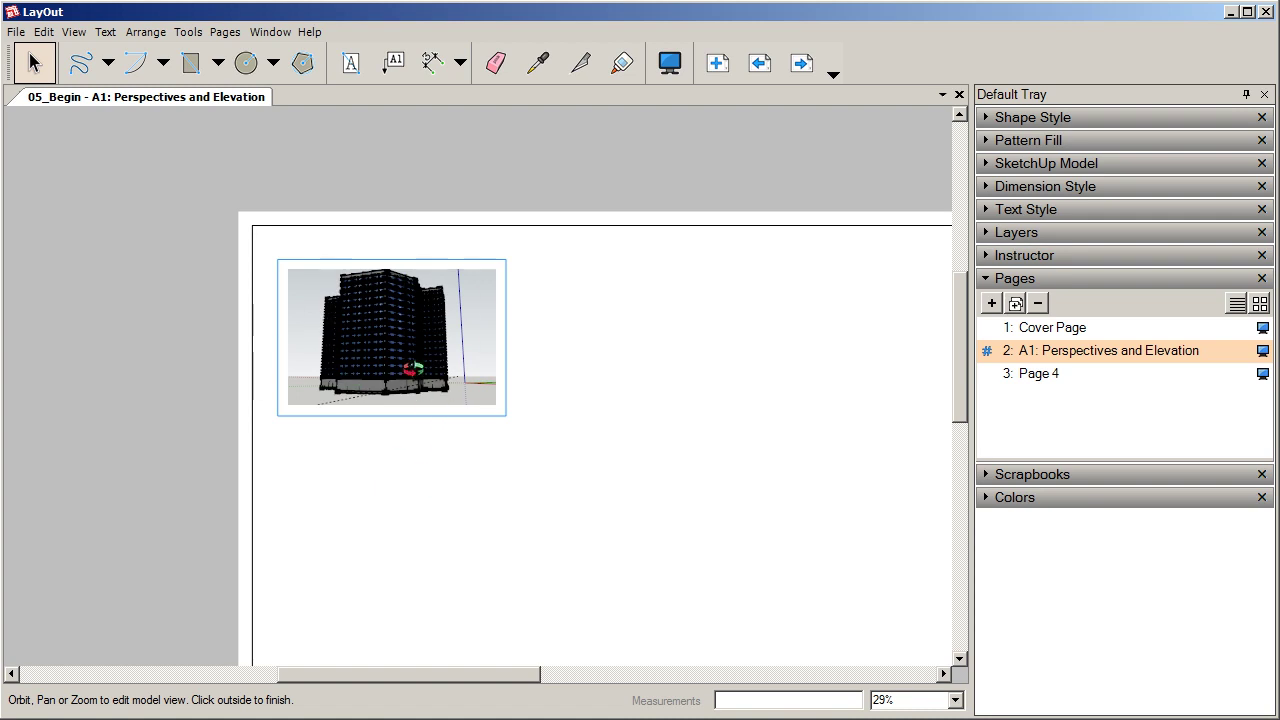
left_click(428, 456)
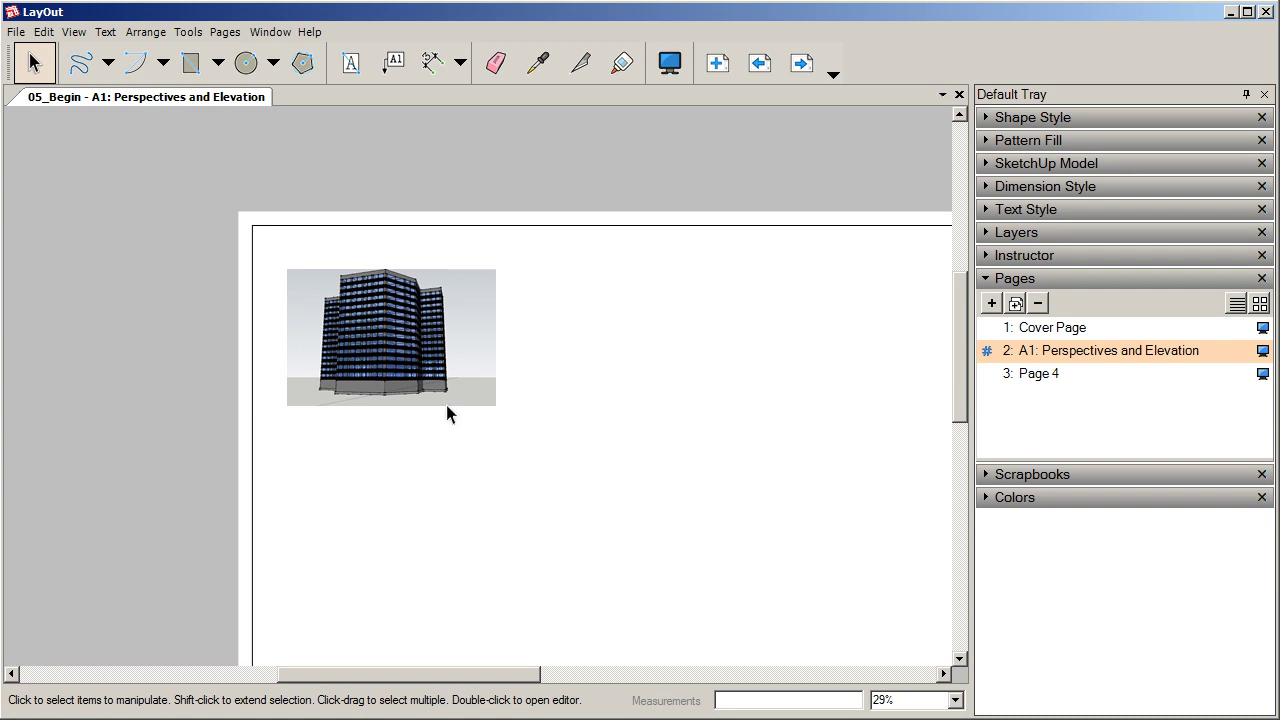
Switch to SketchUp, hide the building's facade component so only the structural frame shows, and save the model.
key("alt+Tab")
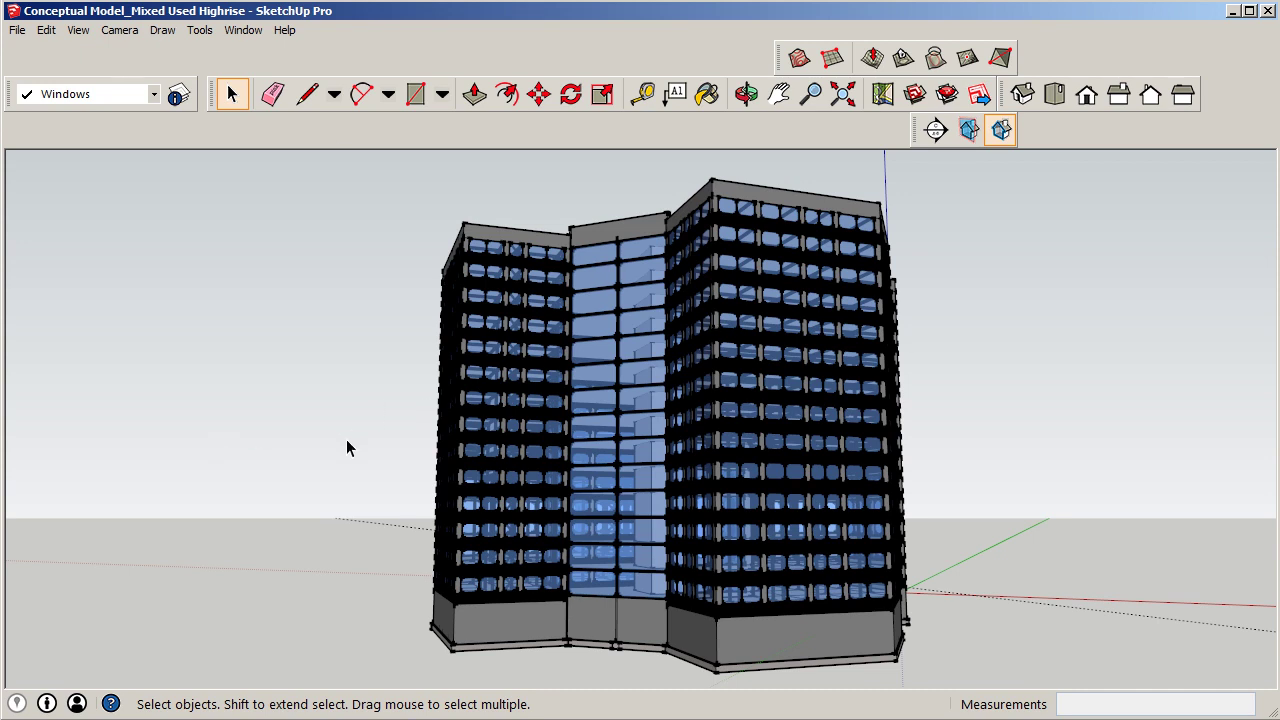
scroll(479, 515, "down", 3)
scroll(470, 536, "up", 2)
middle_click_drag(470, 536, 562, 556)
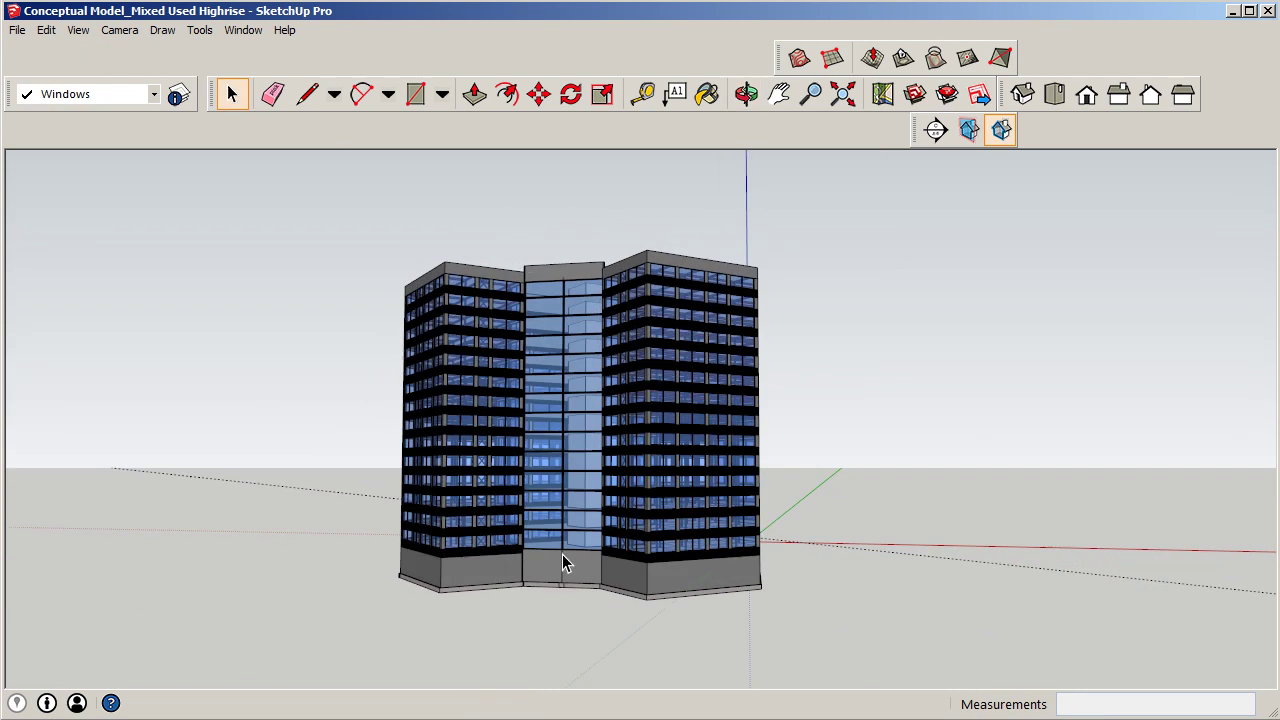
scroll(501, 582, "up", 1)
scroll(501, 582, "up", 2)
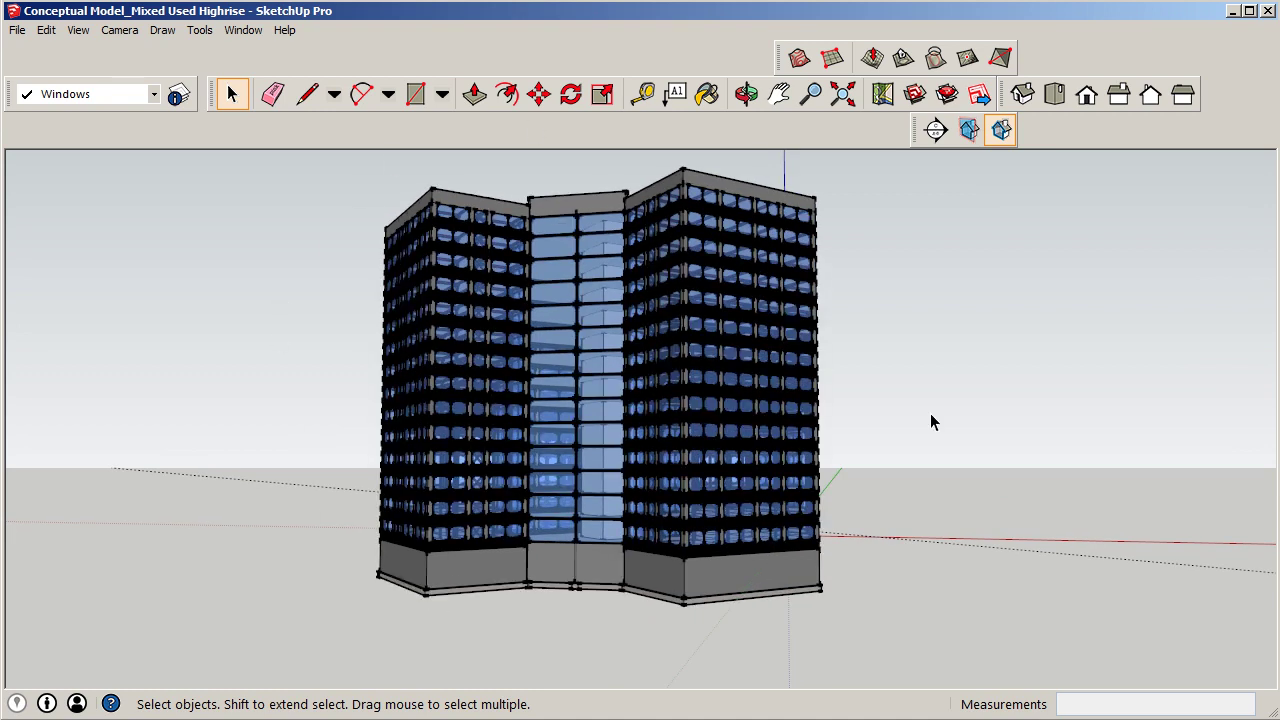
left_click(449, 567)
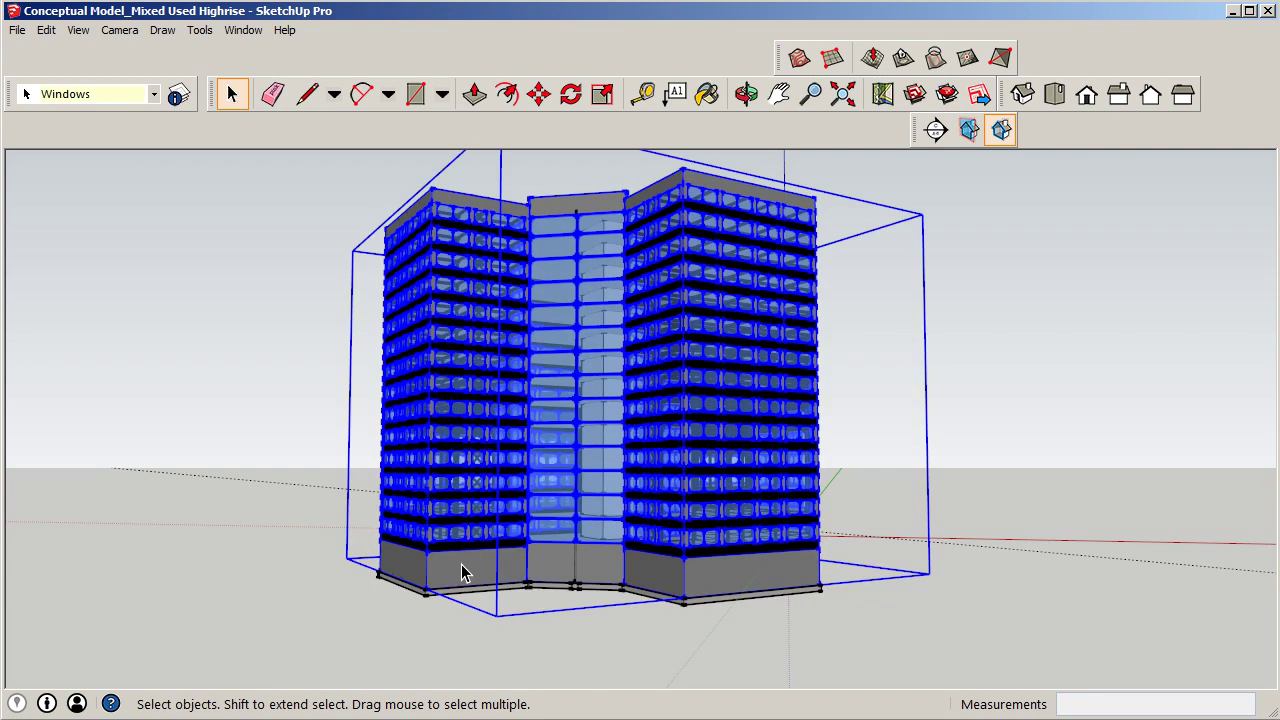
right_click(462, 564)
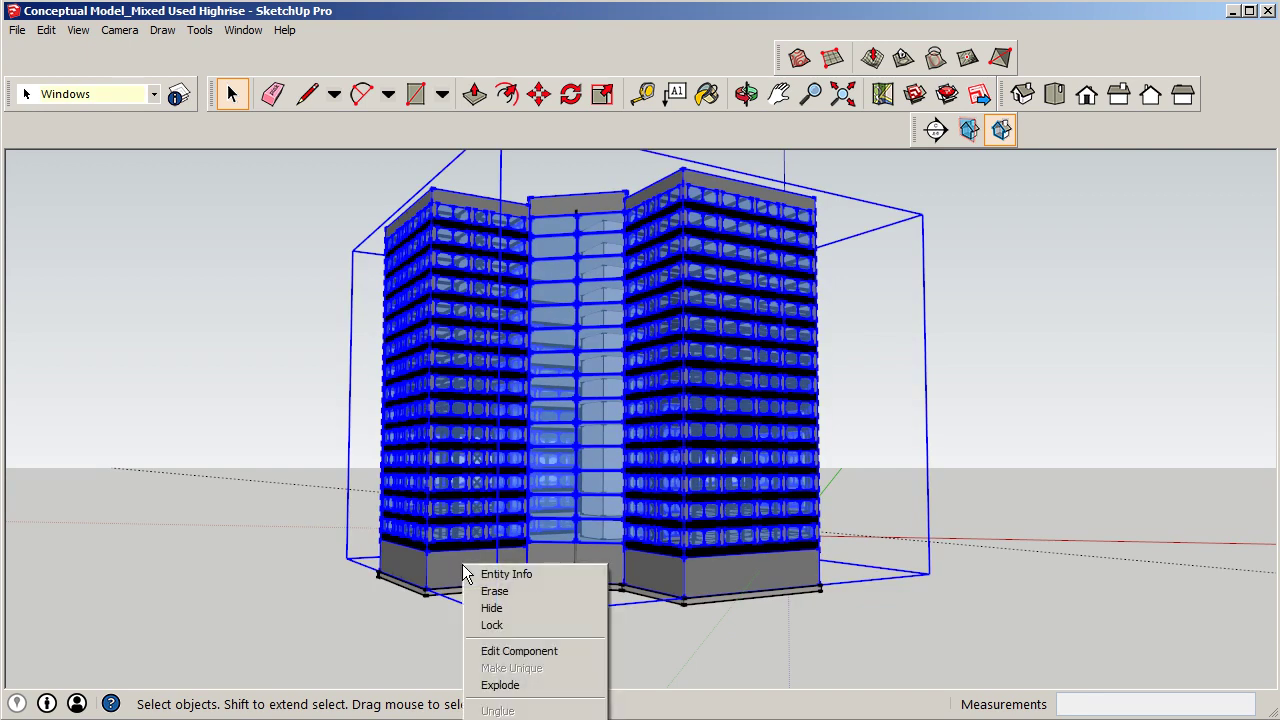
left_click(478, 608)
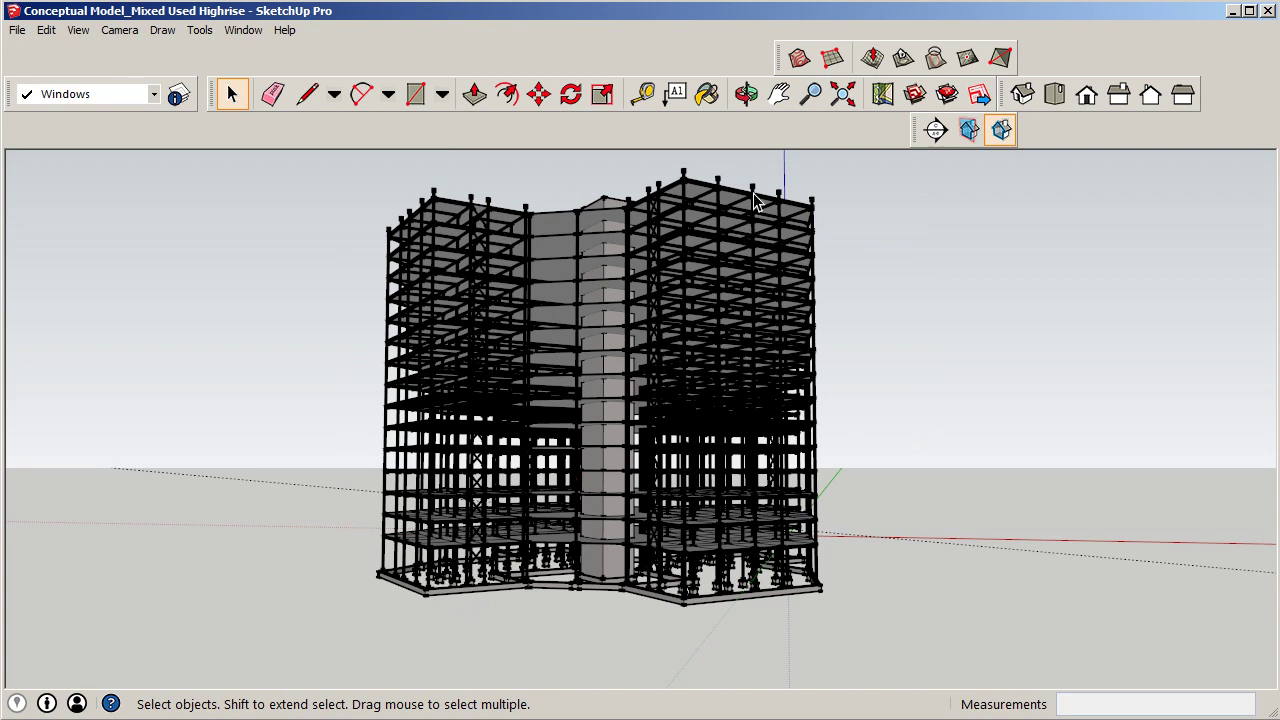
left_click(22, 32)
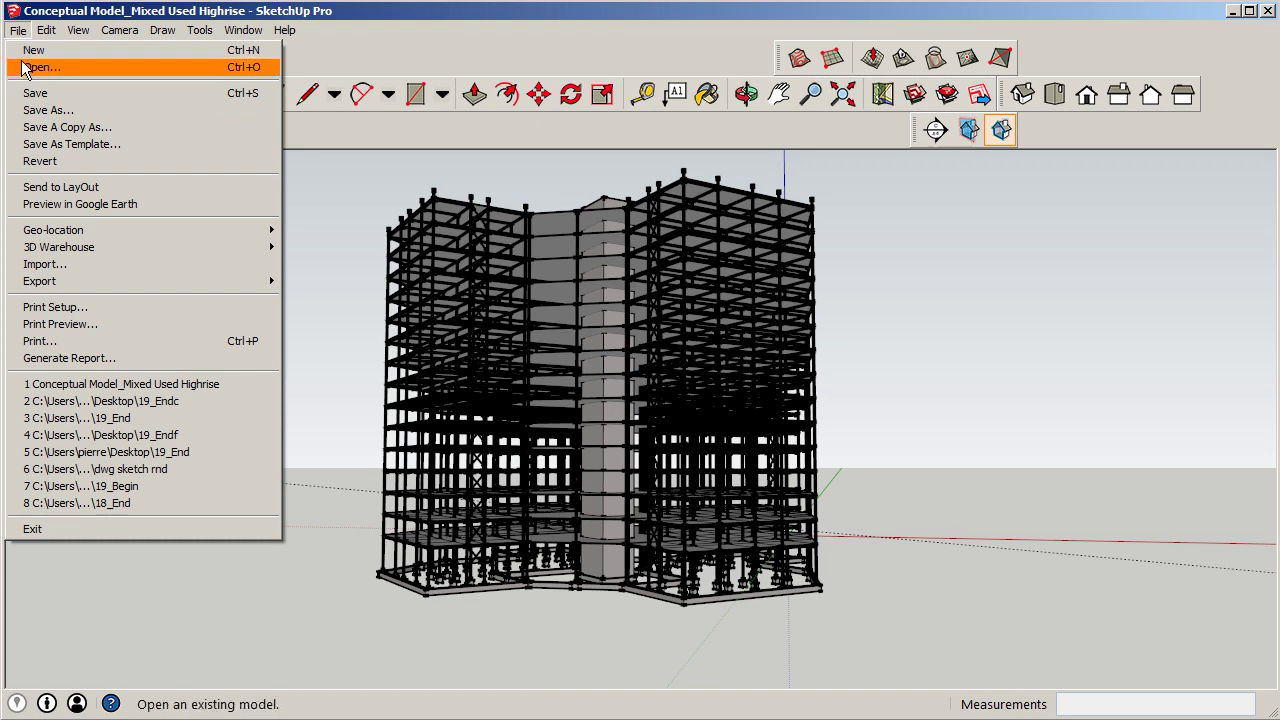
left_click(36, 95)
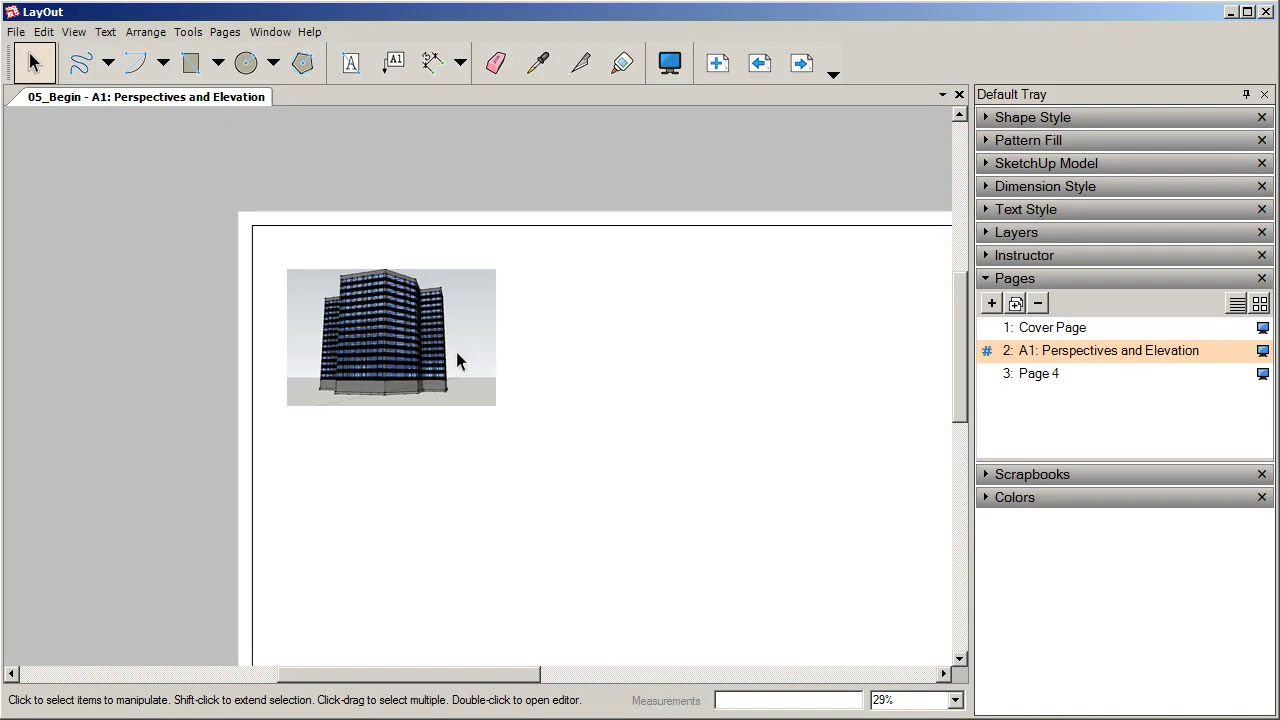
Return to LayOut, update the Conceptual Model_Mixed Used Highrise reference in the document setup, and deselect the viewport.
left_click(457, 355)
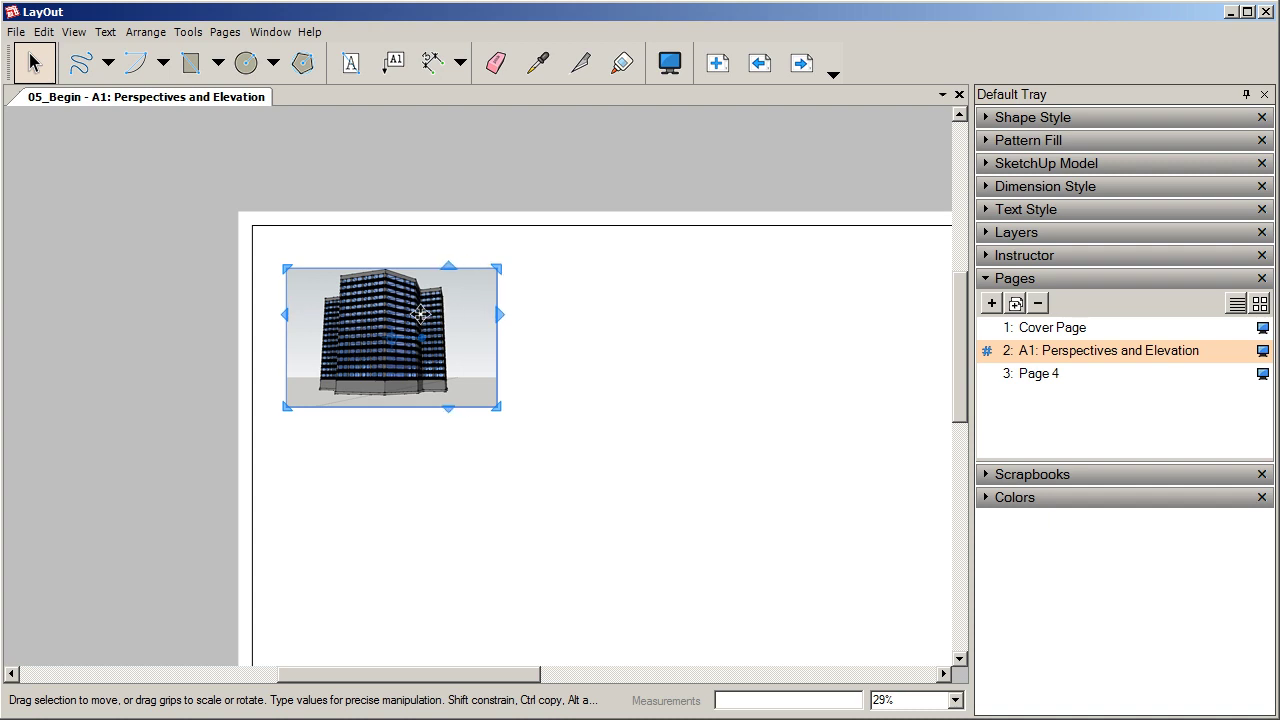
left_click(17, 32)
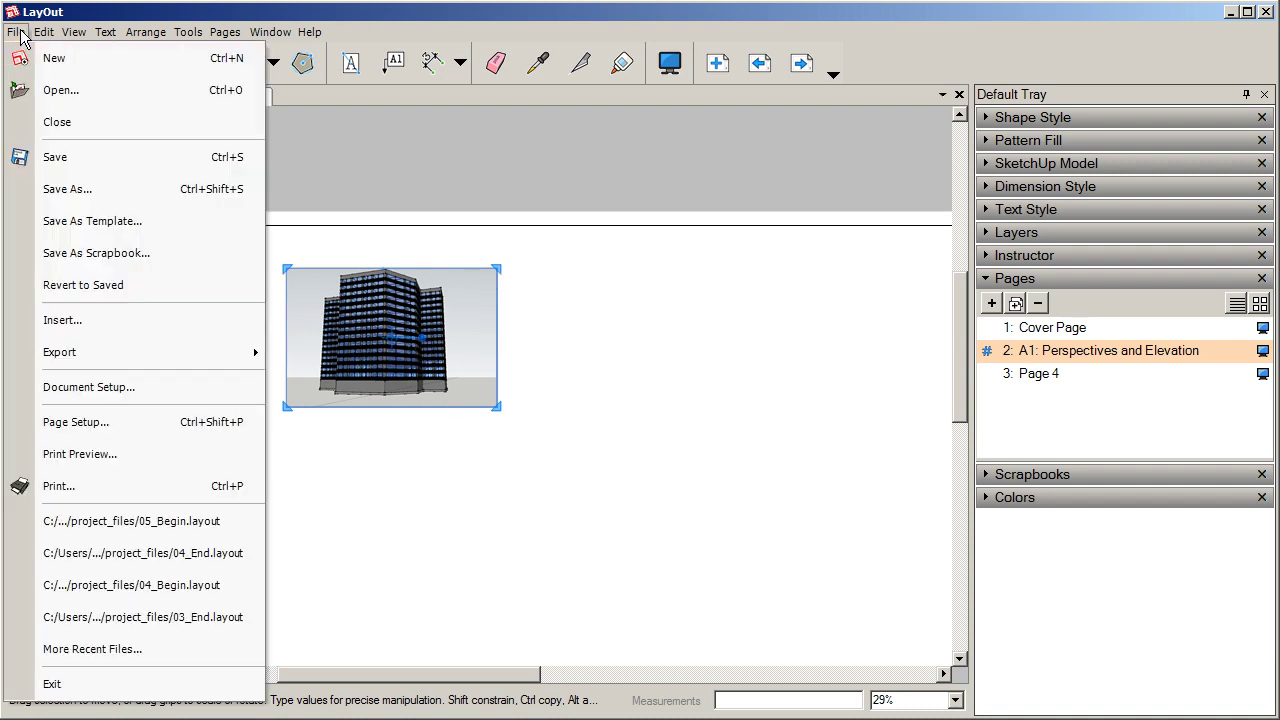
left_click(103, 387)
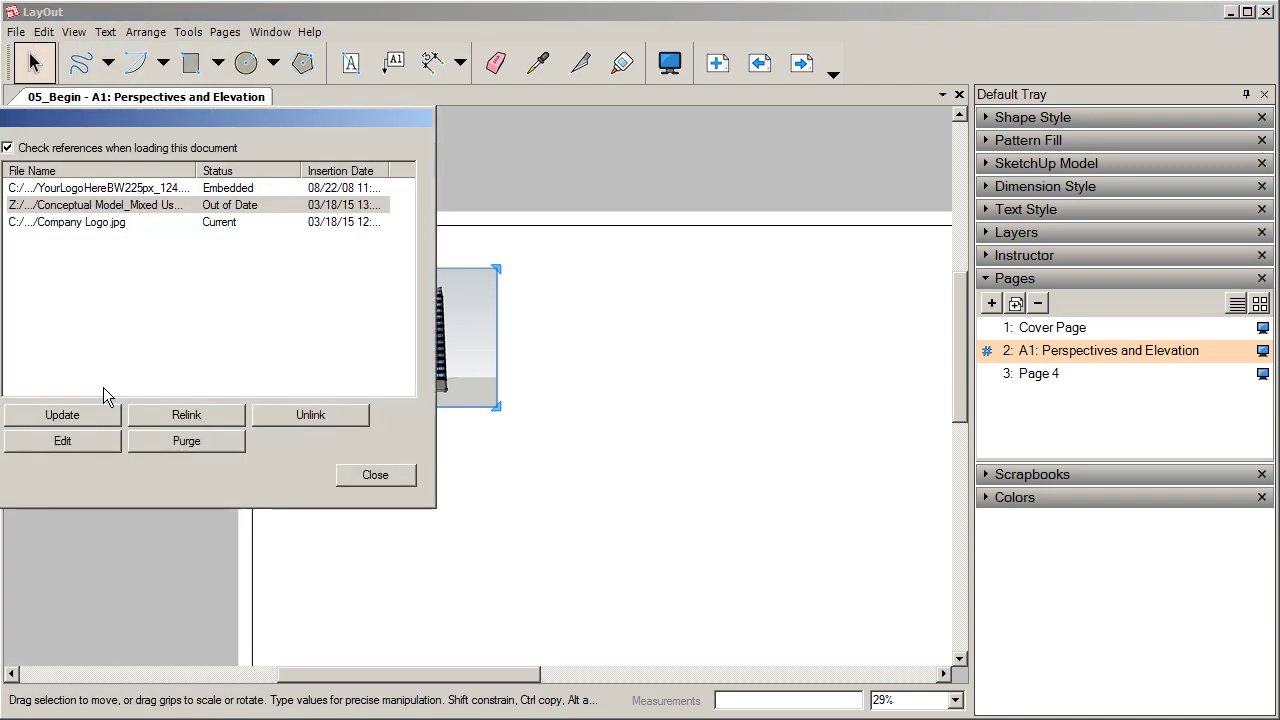
left_click_drag(183, 125, 349, 41)
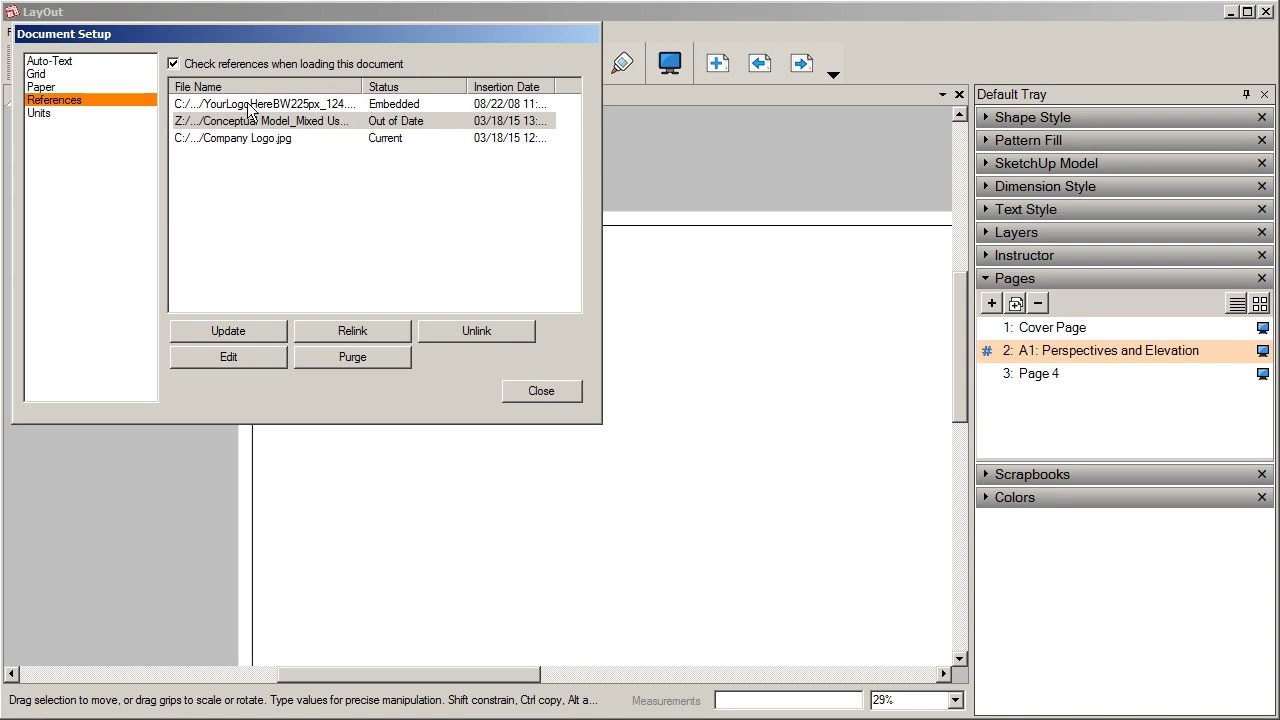
left_click(264, 122)
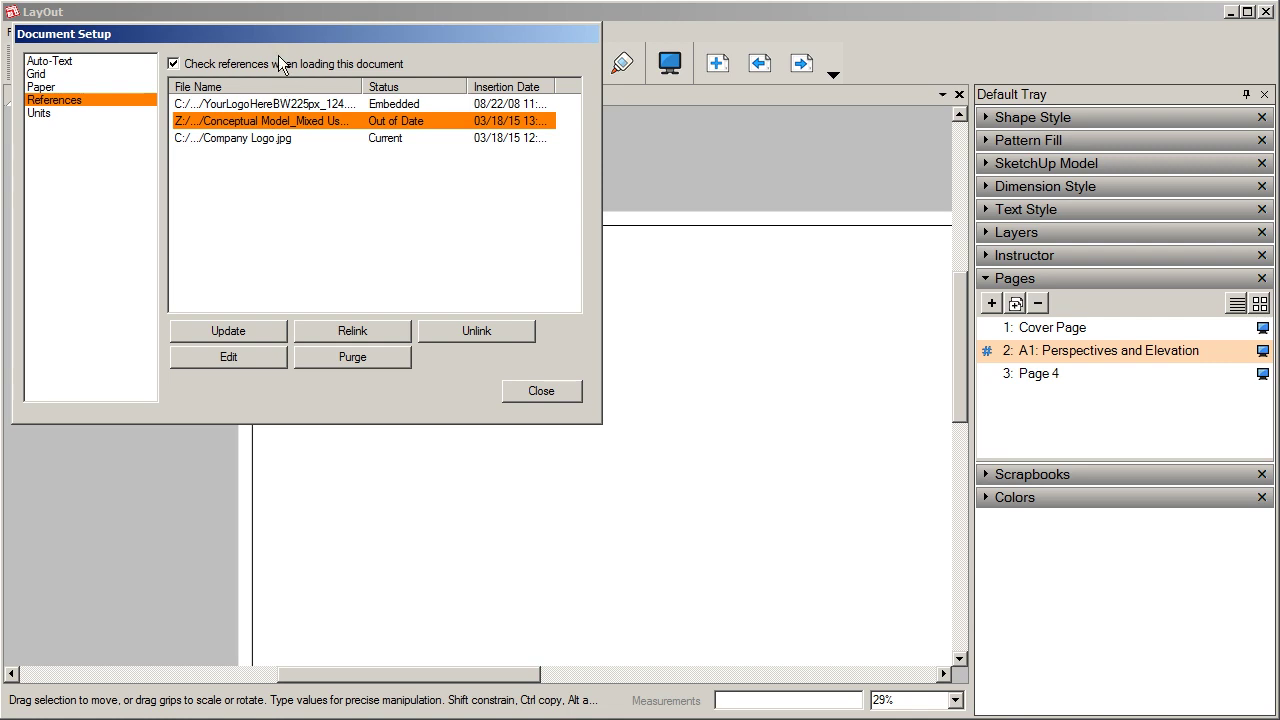
left_click_drag(282, 47, 918, 43)
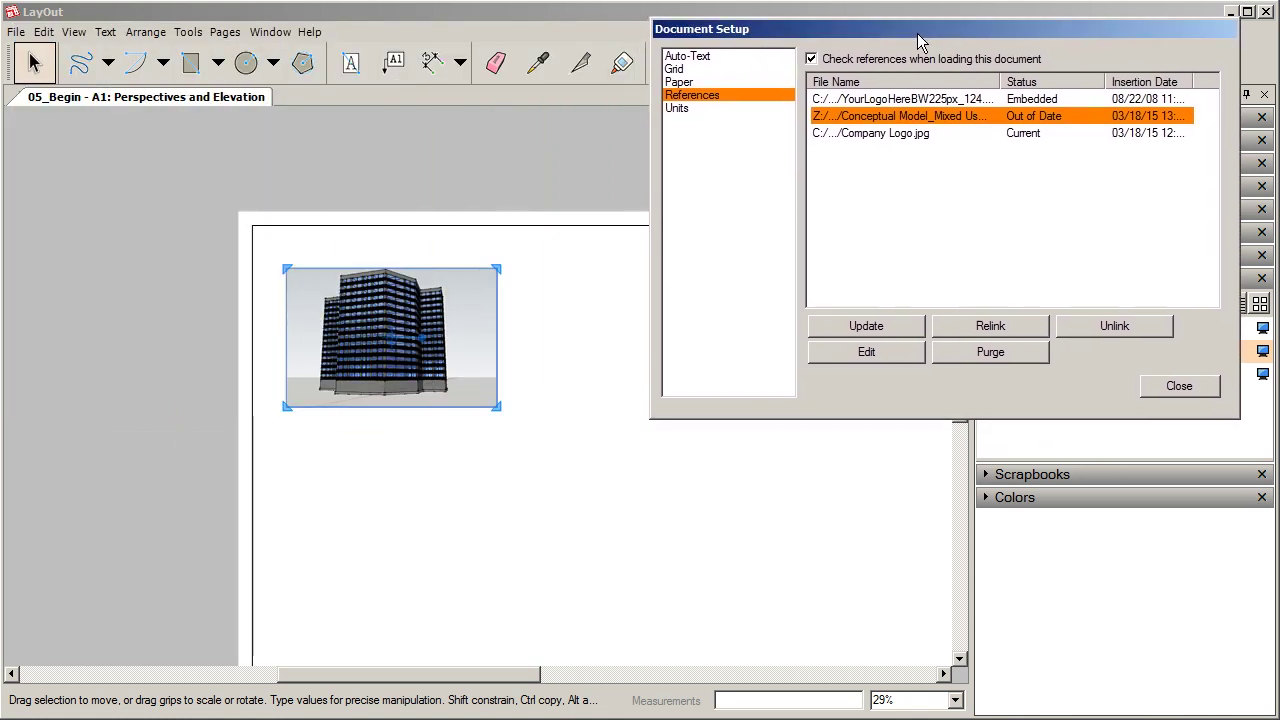
left_click(881, 326)
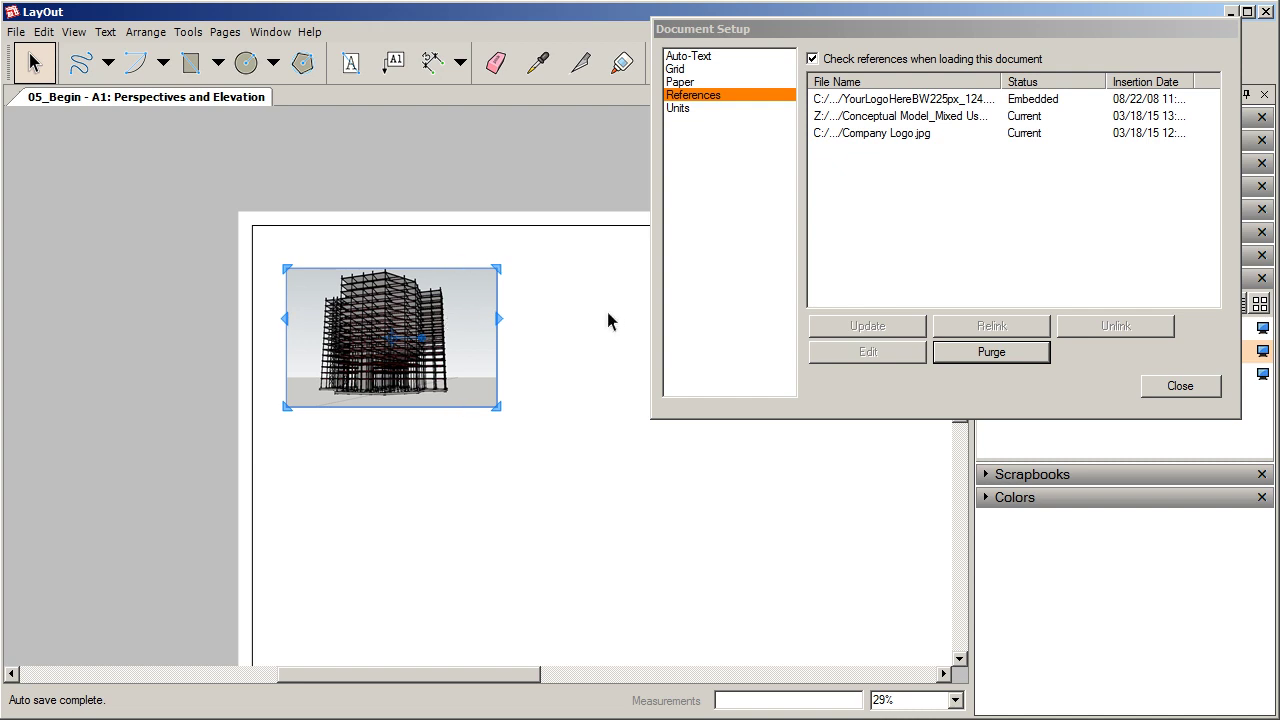
left_click(1190, 386)
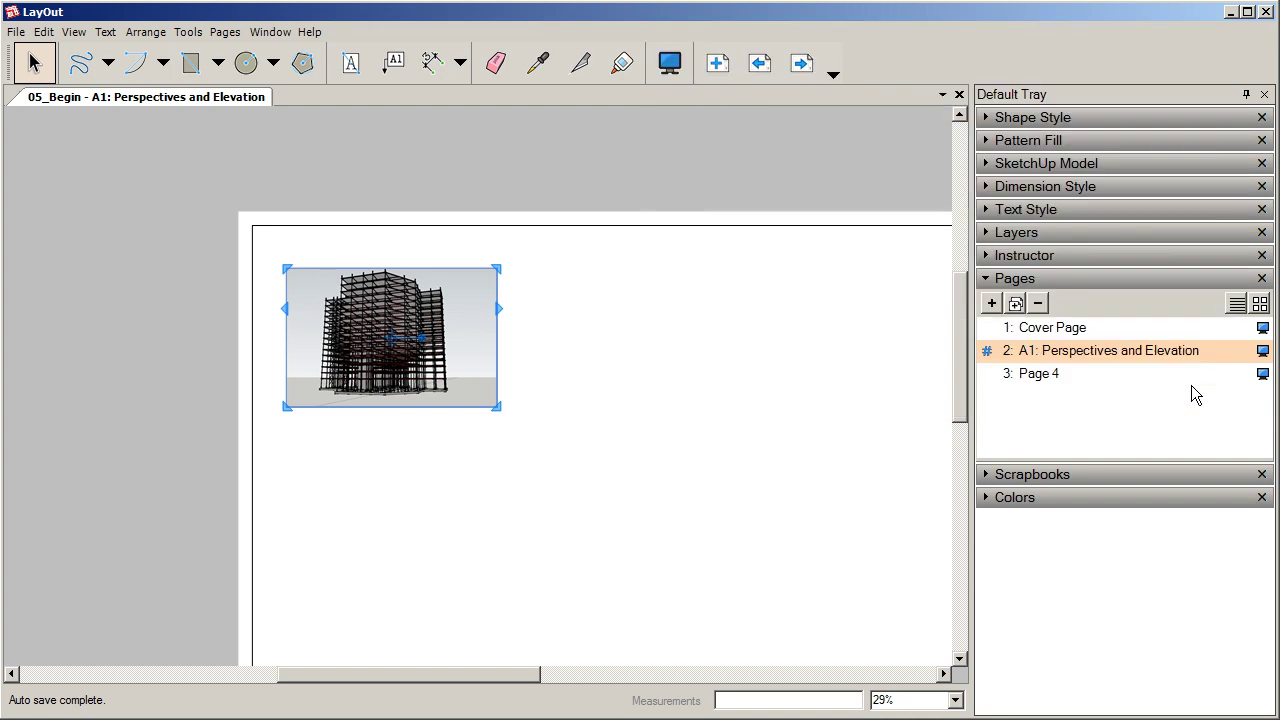
left_click(566, 436)
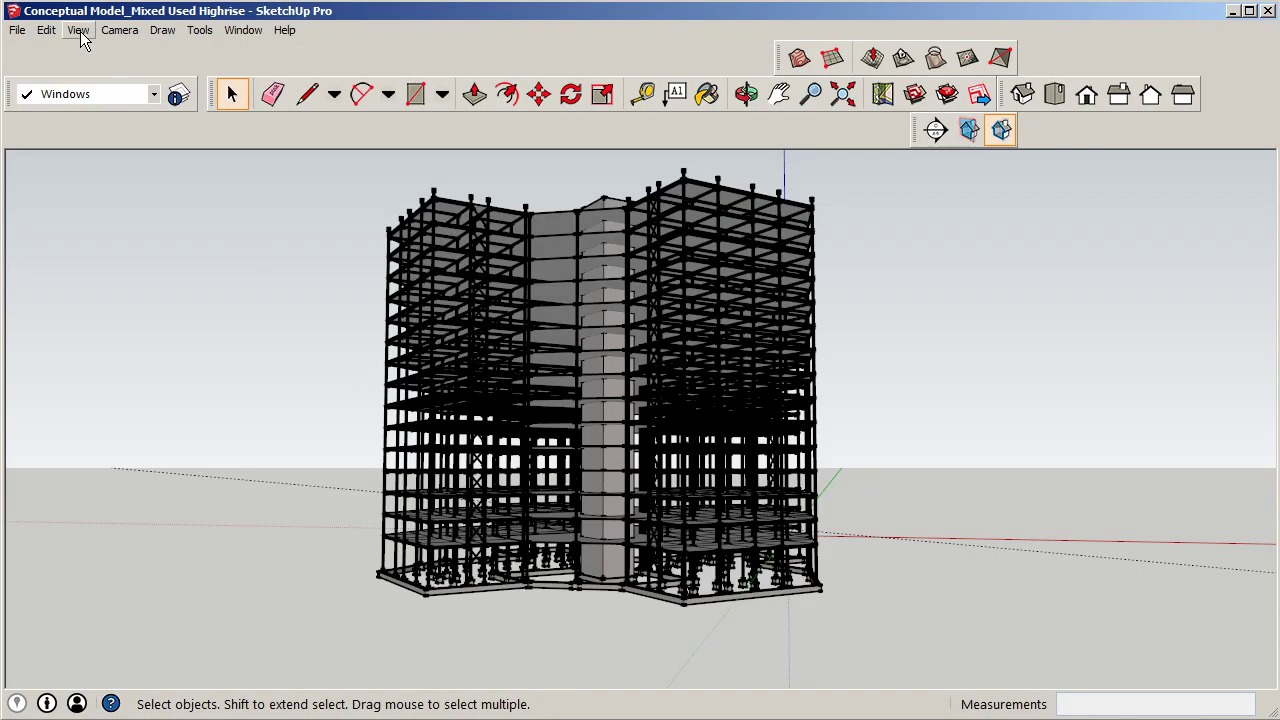
Switch to SketchUp, unhide the building's facade component, and save the model.
left_click(48, 32)
mouse_move(80, 266)
left_click(296, 278)
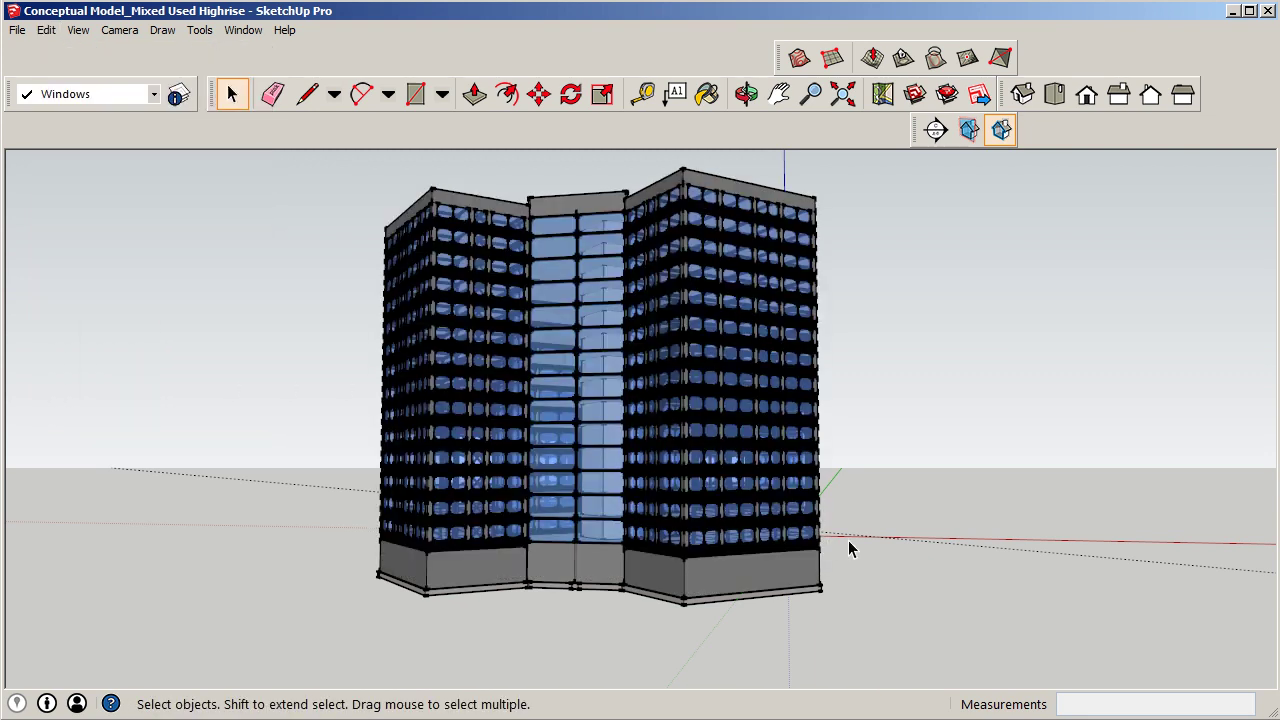
left_click(17, 30)
left_click(37, 93)
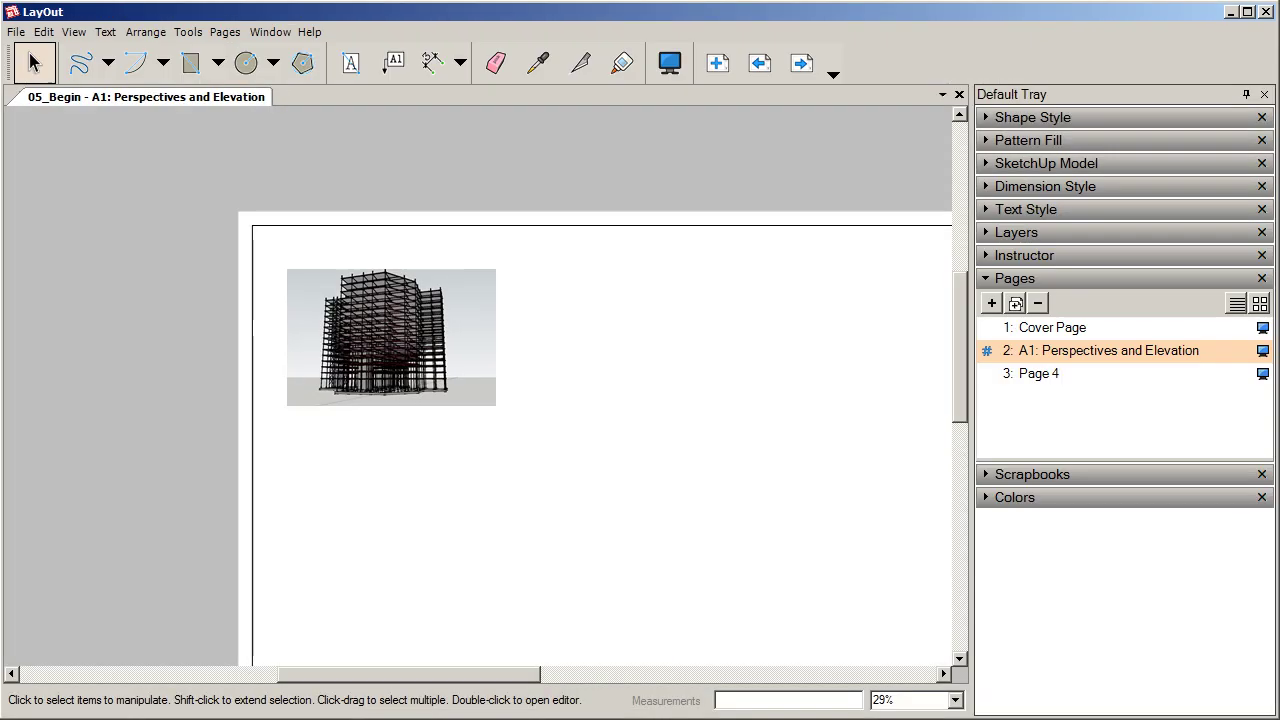
Return to LayOut and update the model reference directly from the building viewport.
left_click(466, 296)
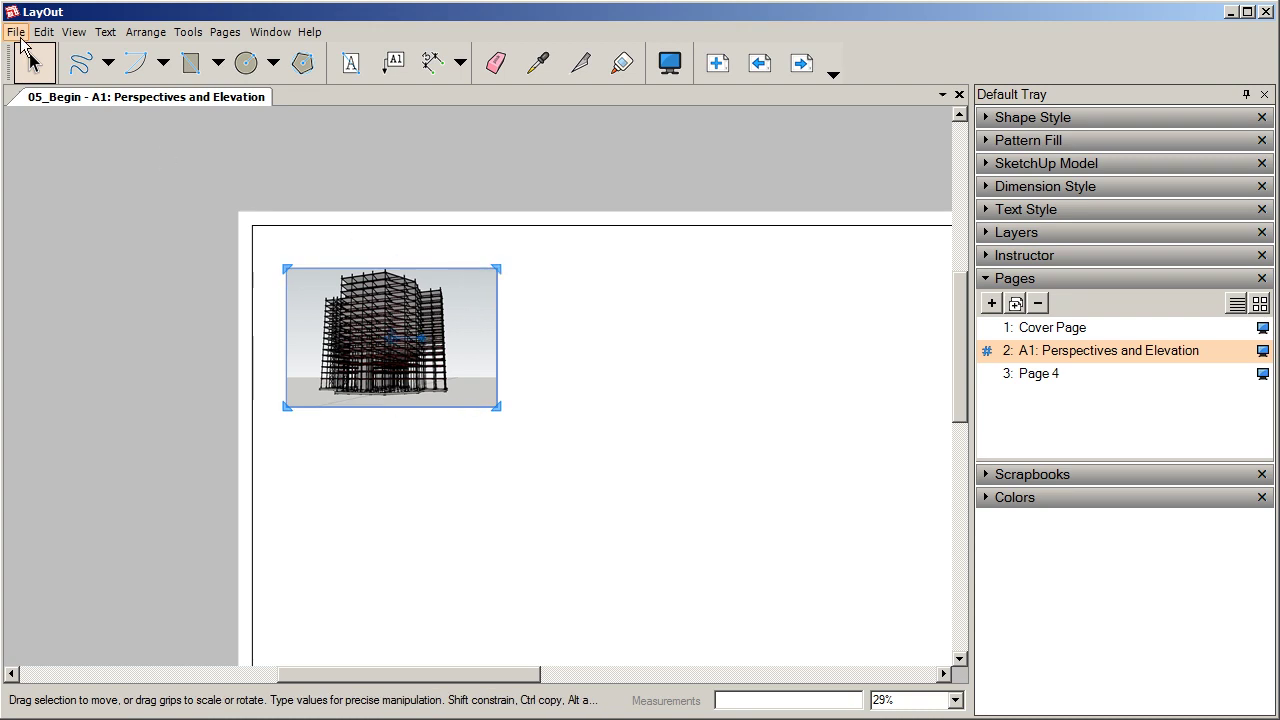
left_click(16, 31)
left_click(536, 326)
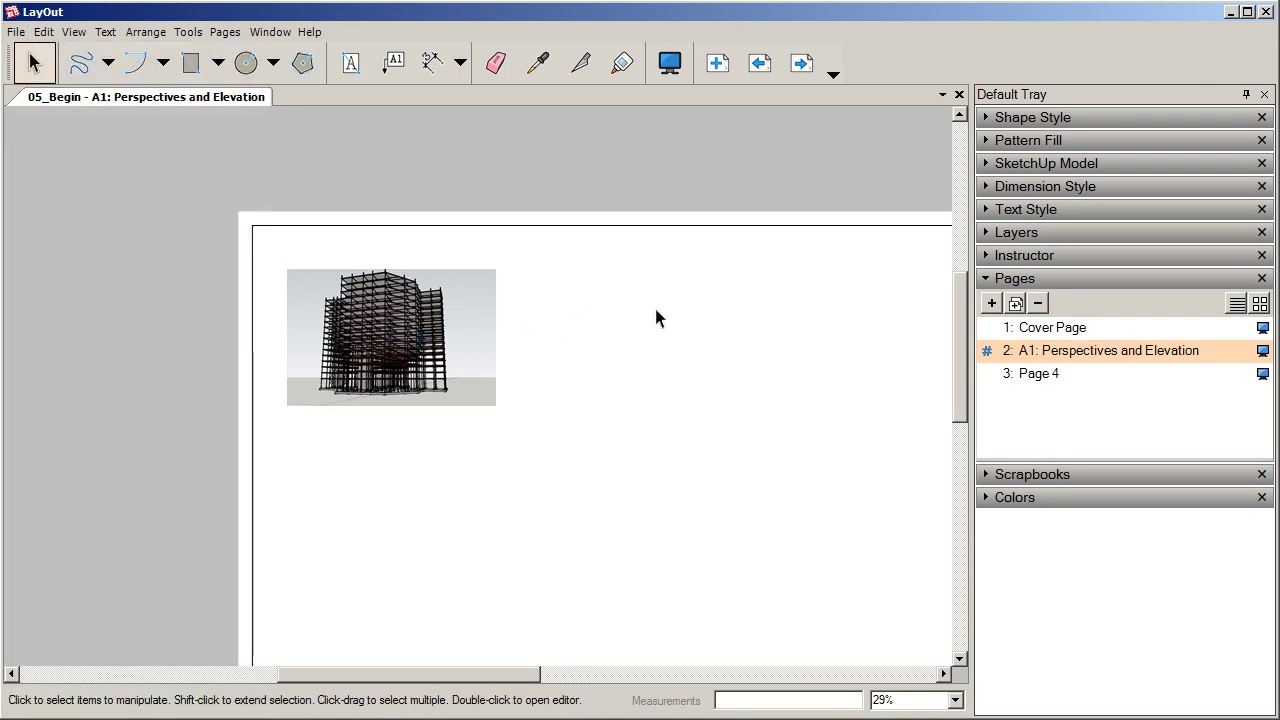
left_click(456, 284)
right_click(458, 285)
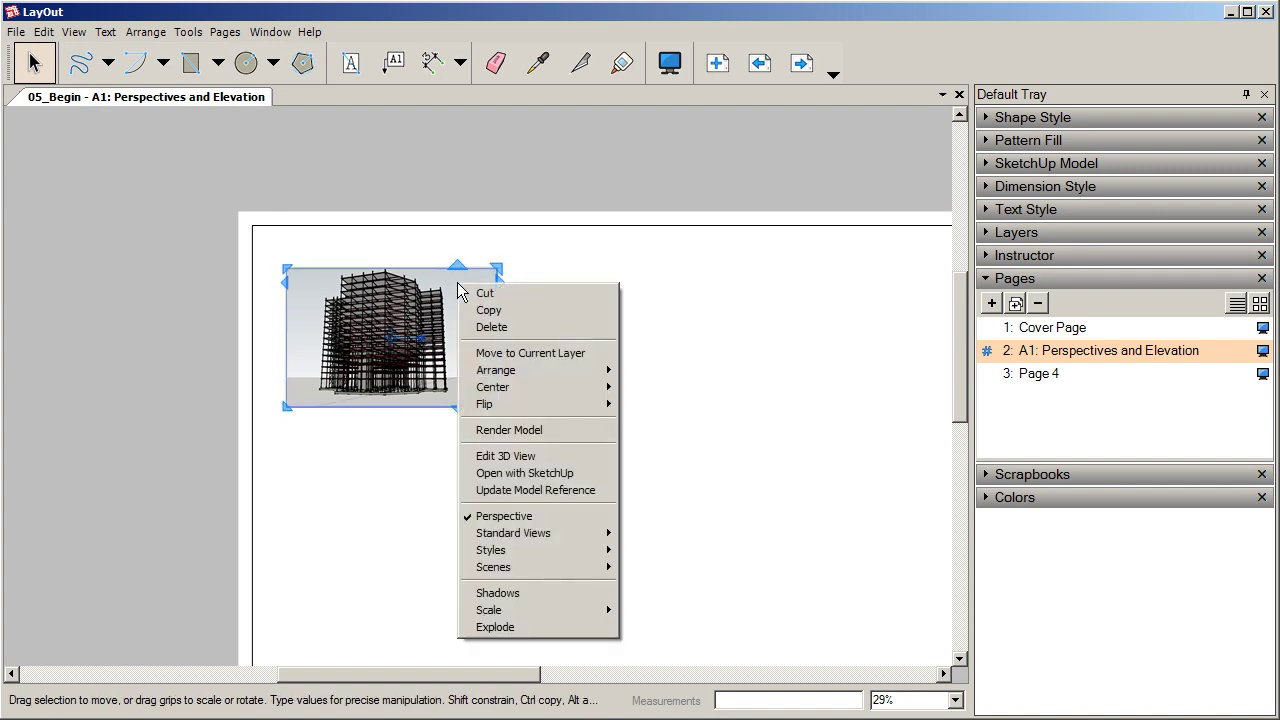
left_click(494, 491)
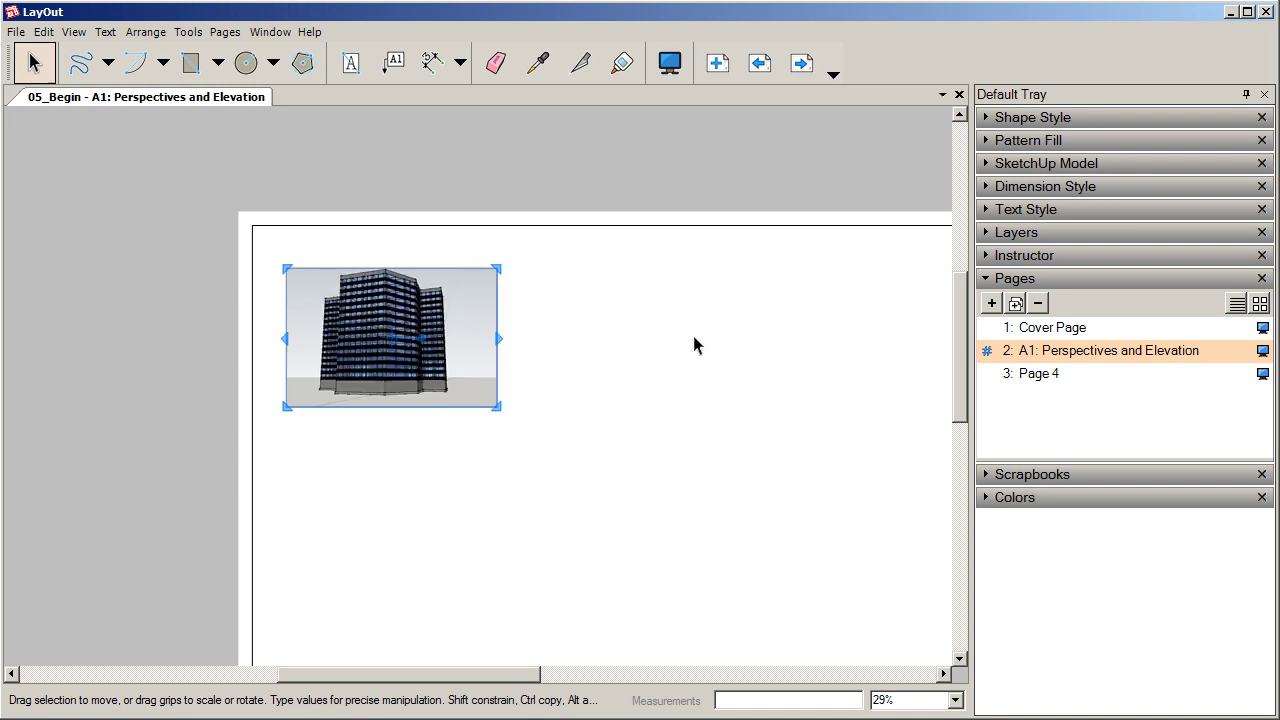
left_click(441, 490)
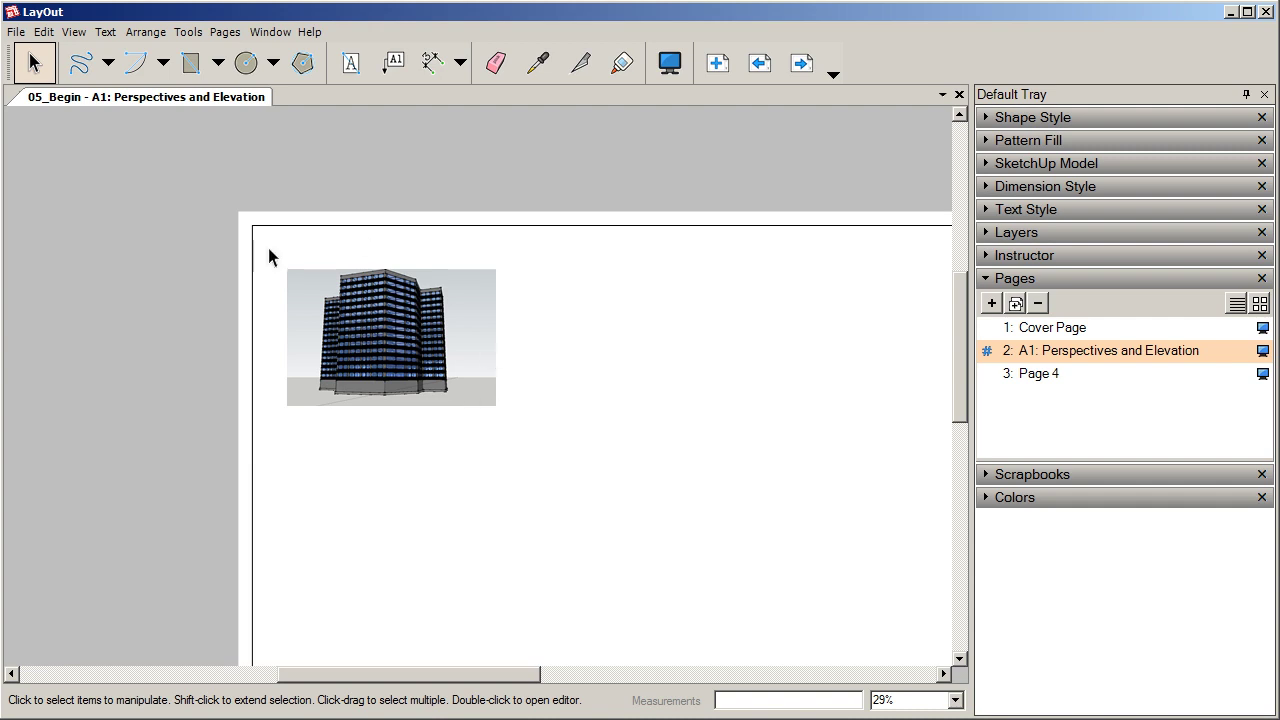
Orbit and zoom the model inside its viewport to a frontal perspective centred on the glazed bay, with the whole building in frame.
double_click(314, 390)
mouse_move(400, 366)
left_mouse_down()
mouse_move(460, 374)
mouse_move(389, 406)
mouse_move(389, 384)
mouse_move(464, 350)
mouse_move(408, 418)
mouse_move(390, 380)
left_mouse_up()
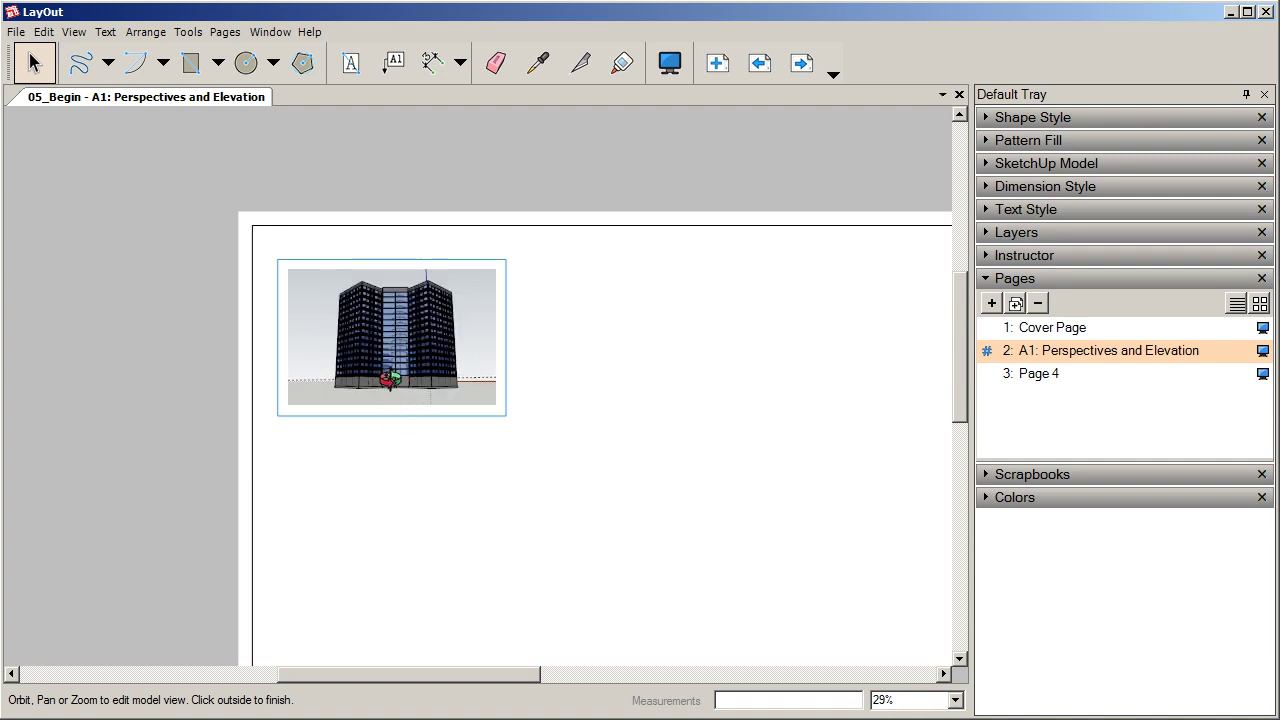
scroll(397, 353, "up", 1)
scroll(397, 353, "down", 1)
scroll(397, 353, "up", 2)
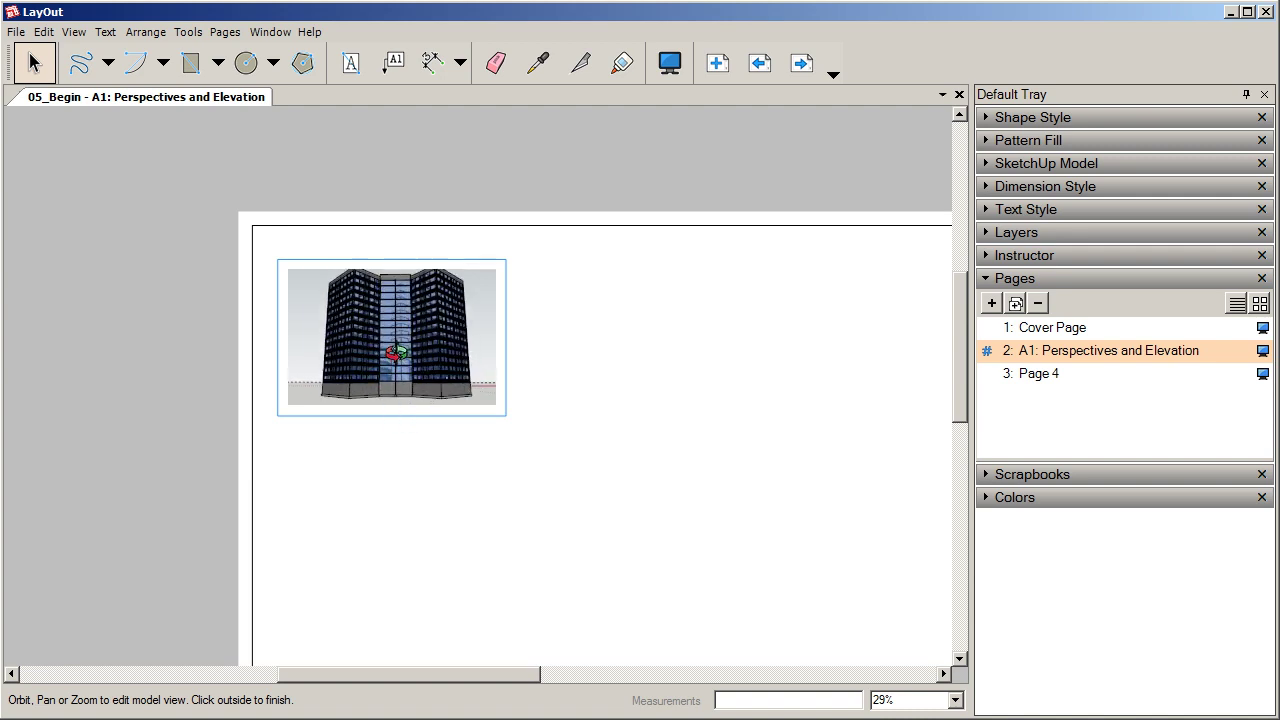
scroll(397, 353, "down", 1)
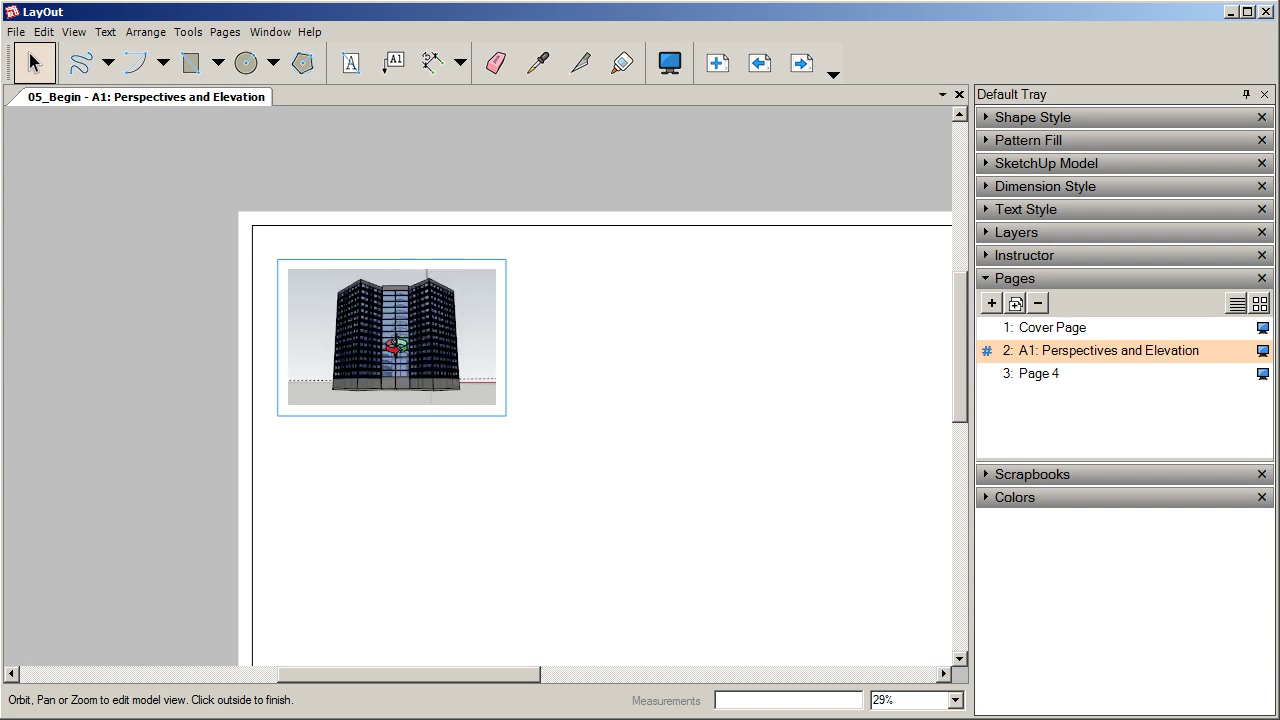
left_click_drag(397, 298, 397, 298)
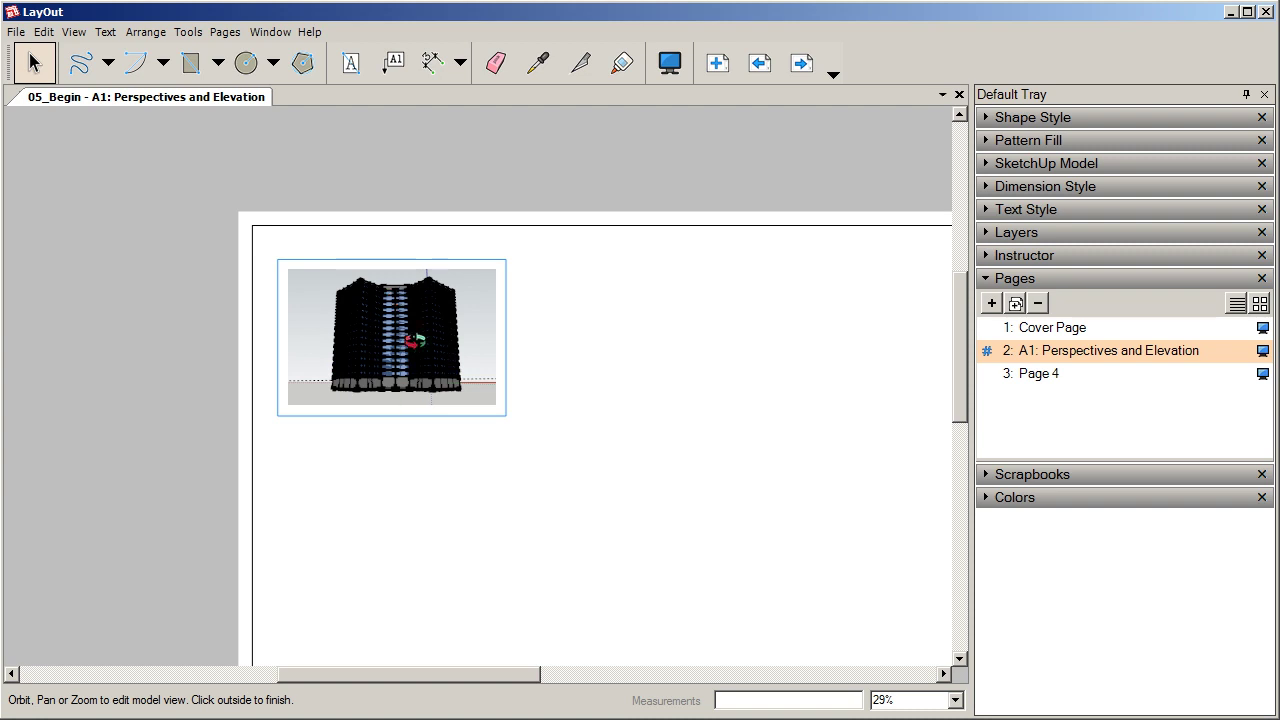
left_click(467, 462)
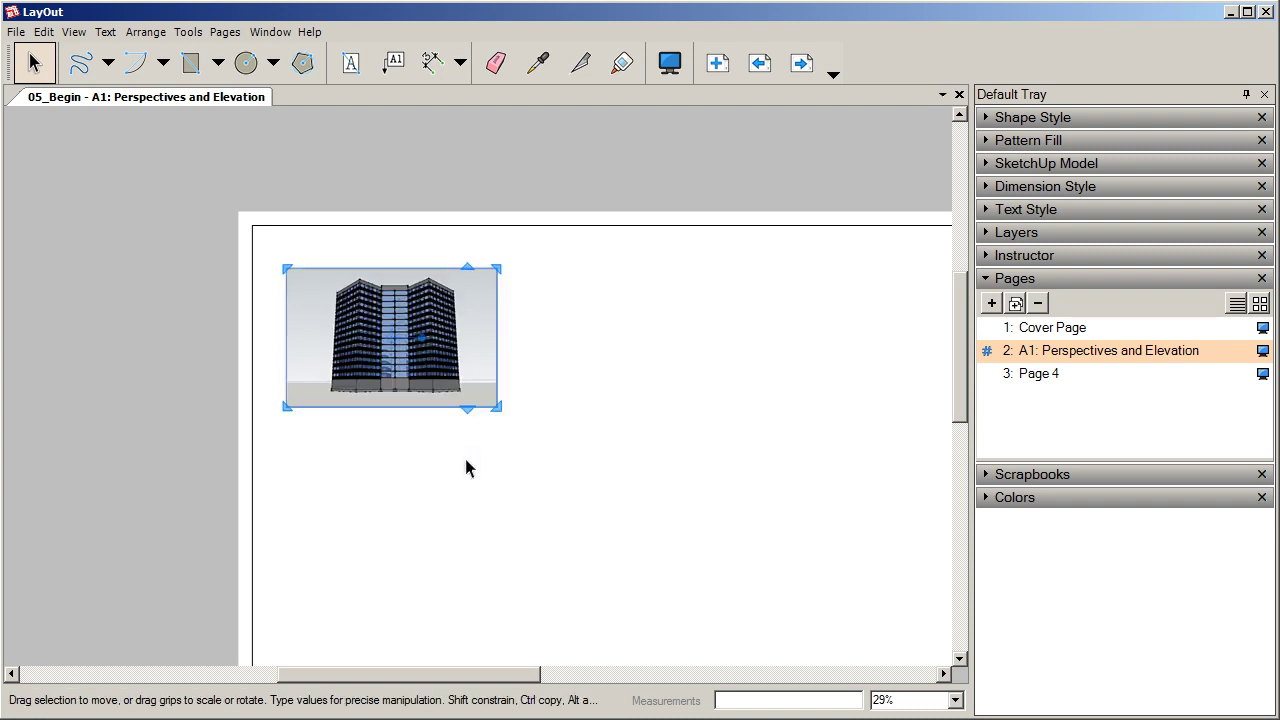
left_click(471, 526)
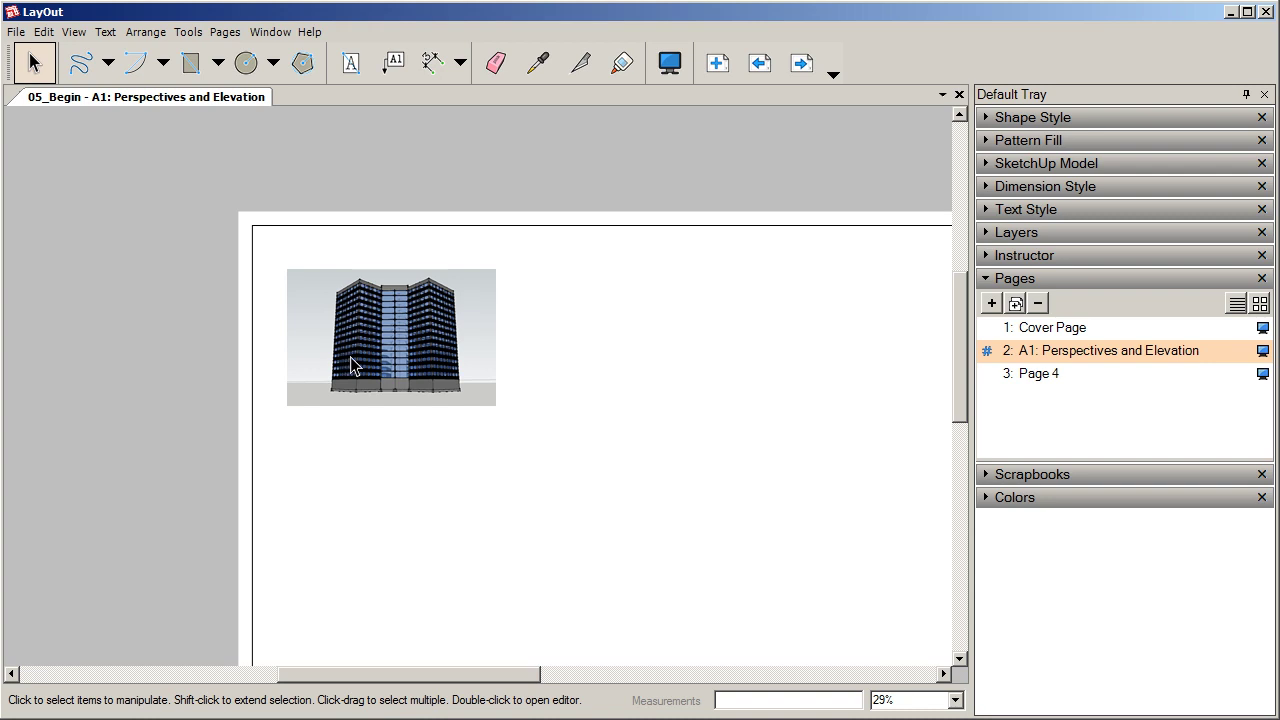
left_click(326, 287)
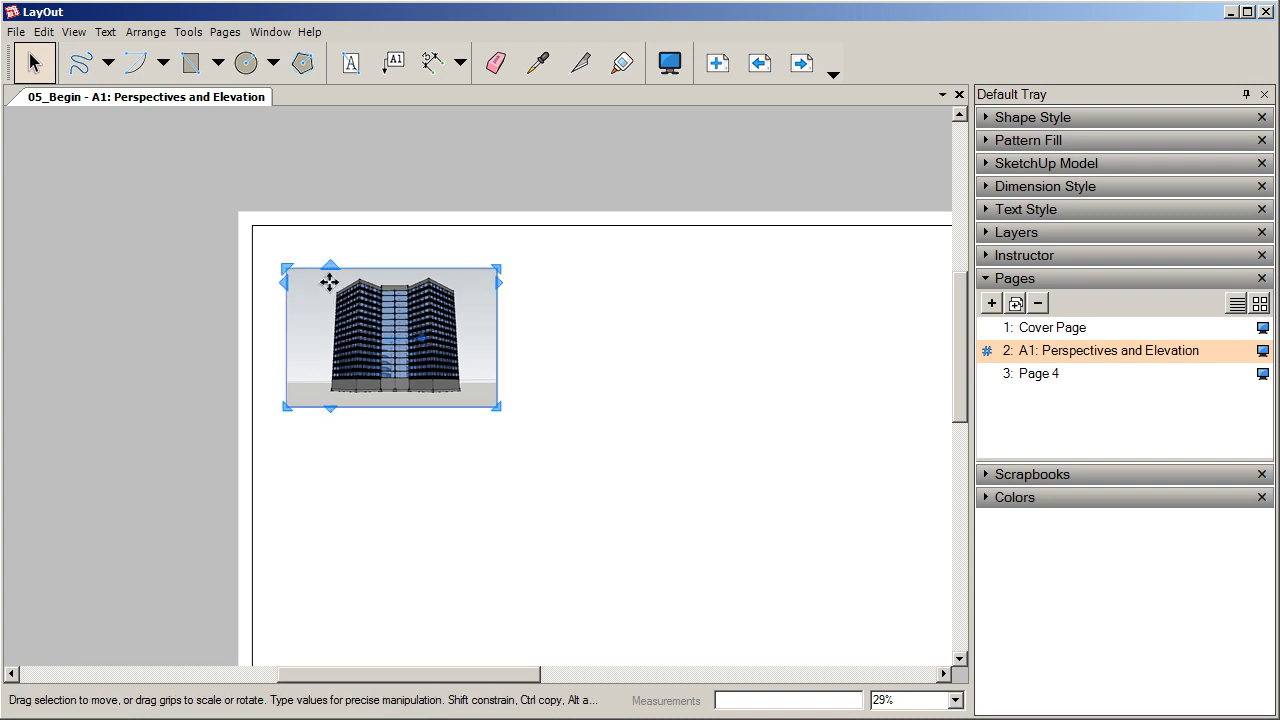
right_click(329, 283)
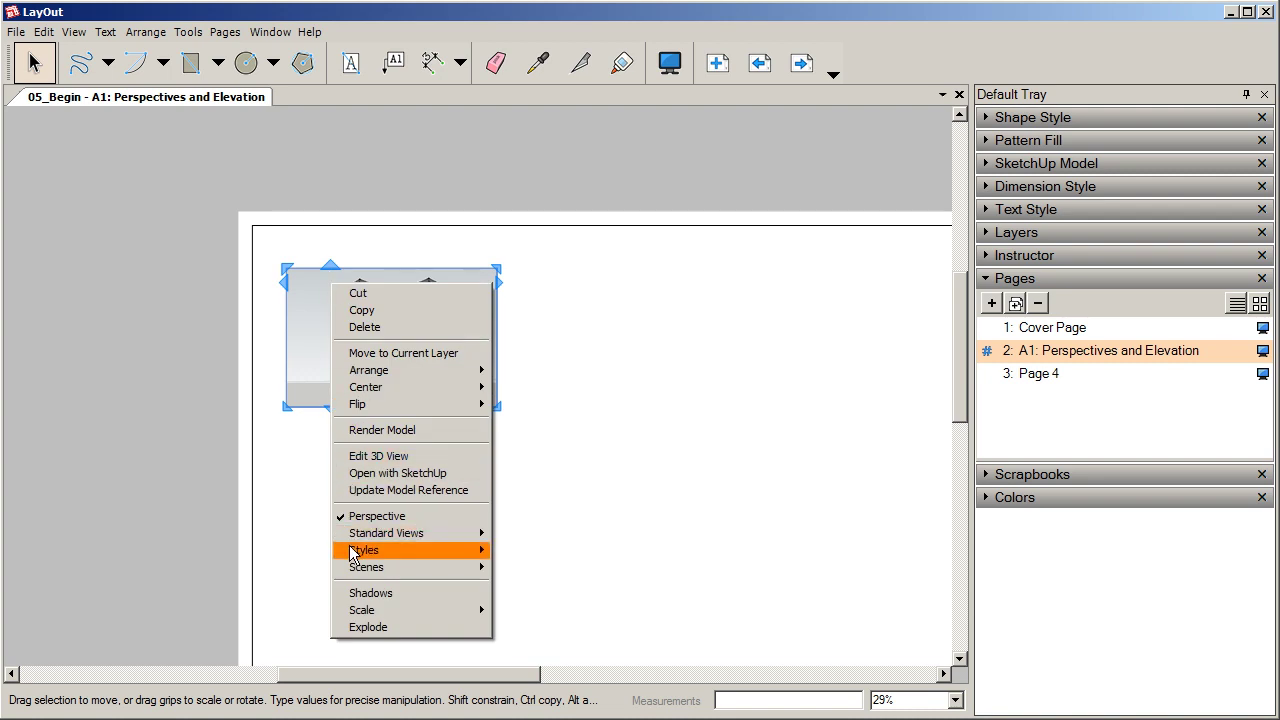
mouse_move(373, 553)
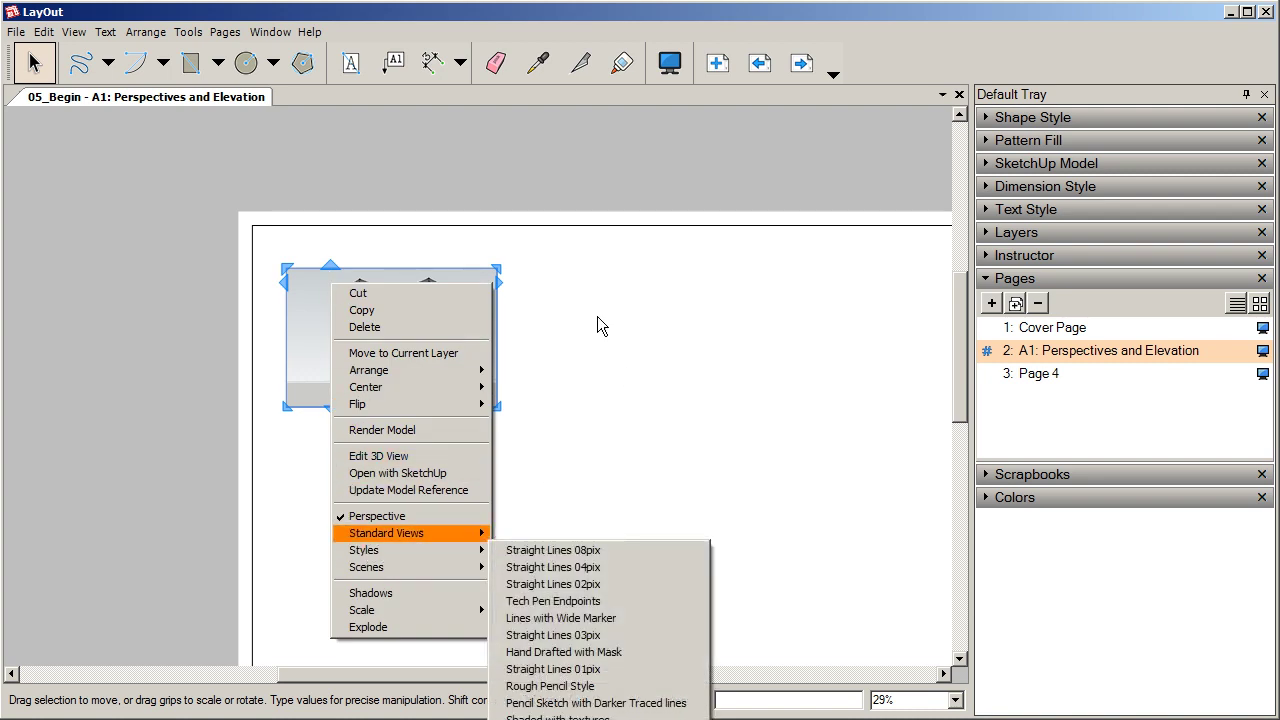
left_click(591, 284)
scroll(518, 182, "down", 1)
scroll(442, 412, "down", 2)
scroll(447, 560, "up", 4)
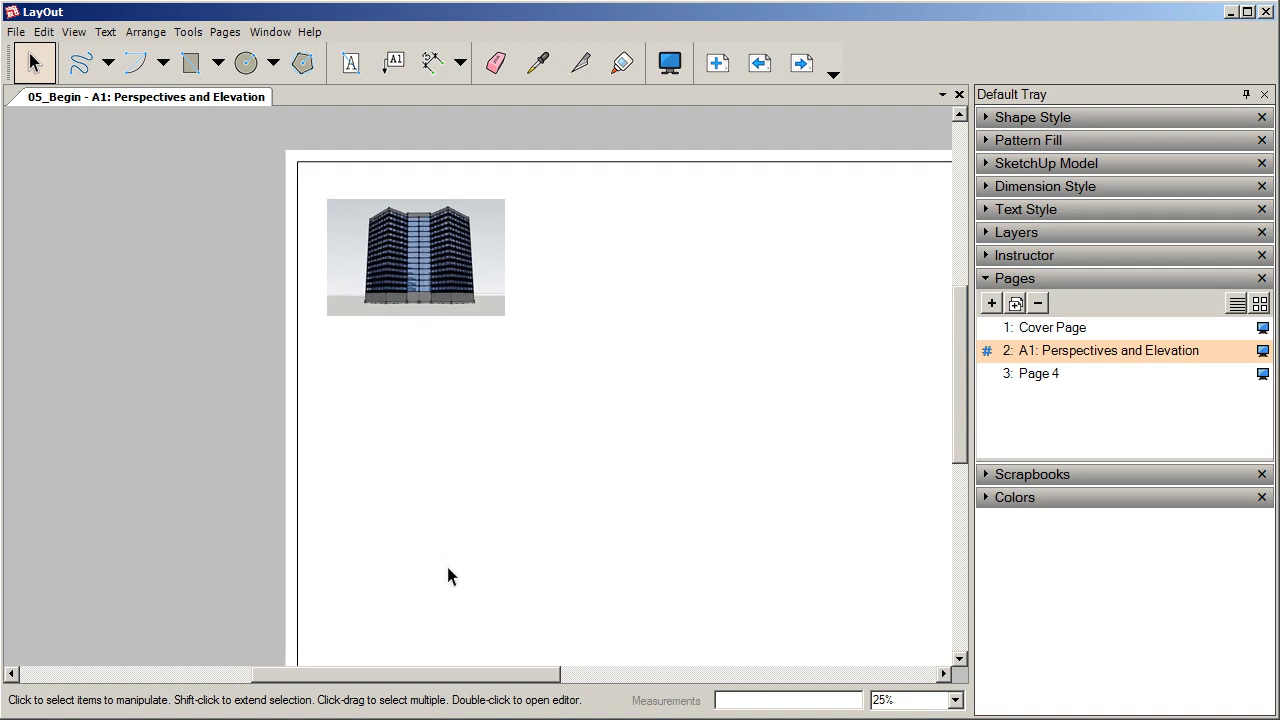
scroll(448, 576, "up", 1)
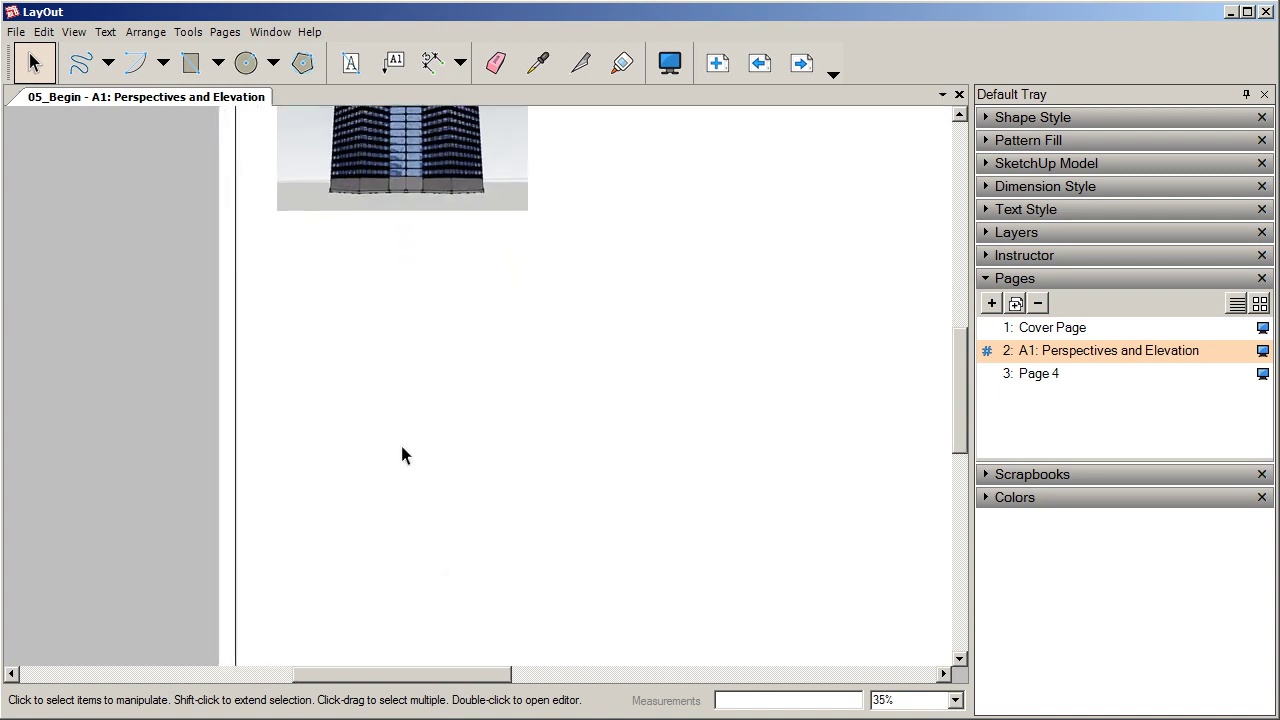
Apply the Shaded with textures style to the building viewport and deselect it.
left_click(295, 162)
right_click(295, 162)
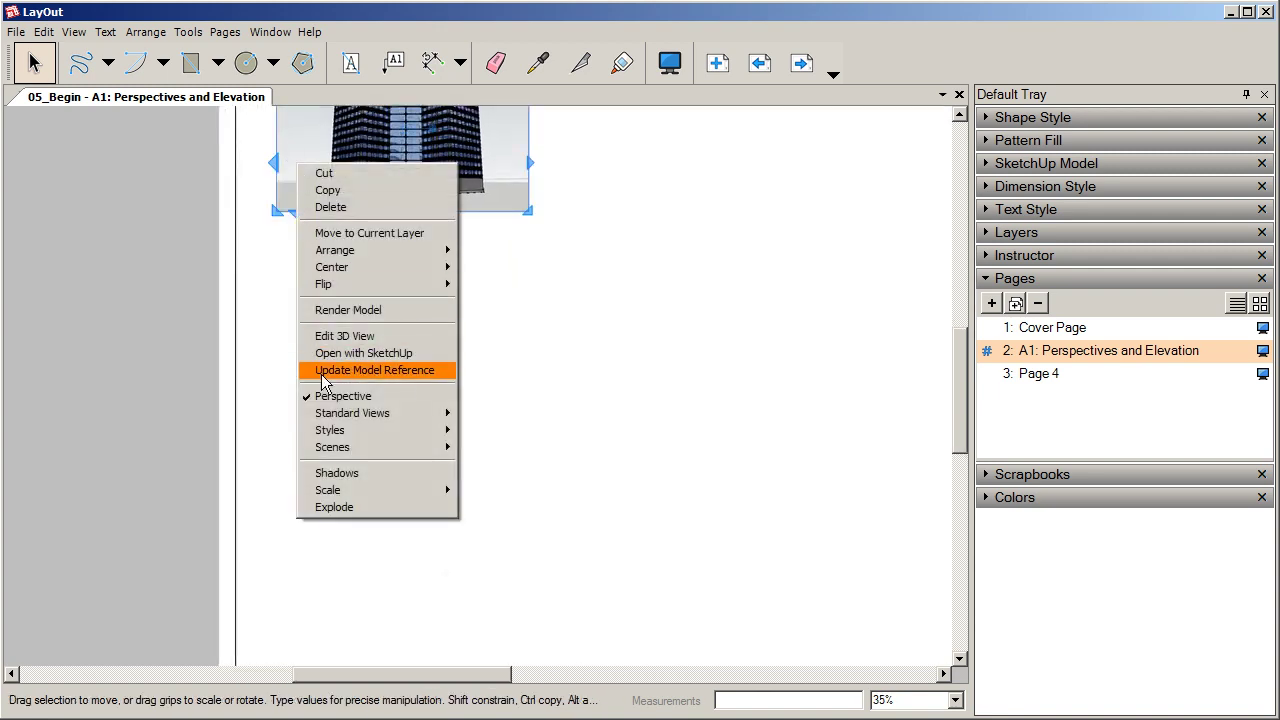
mouse_move(385, 432)
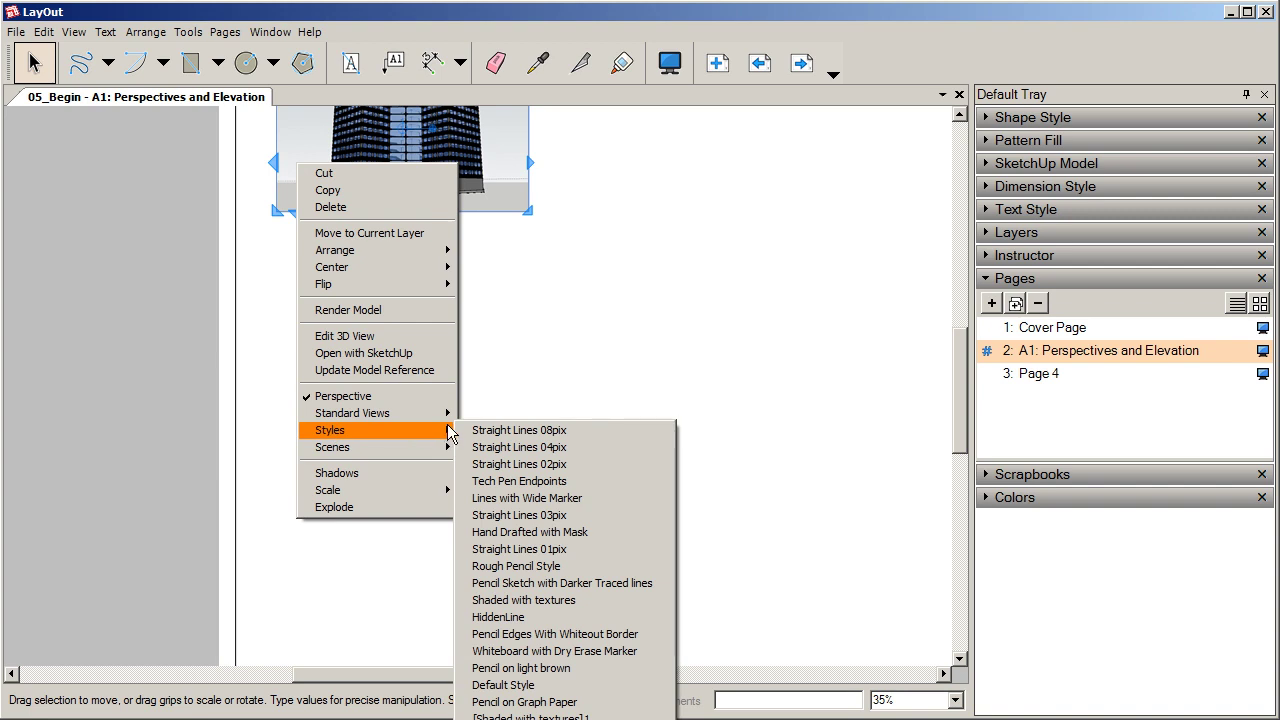
left_click(490, 603)
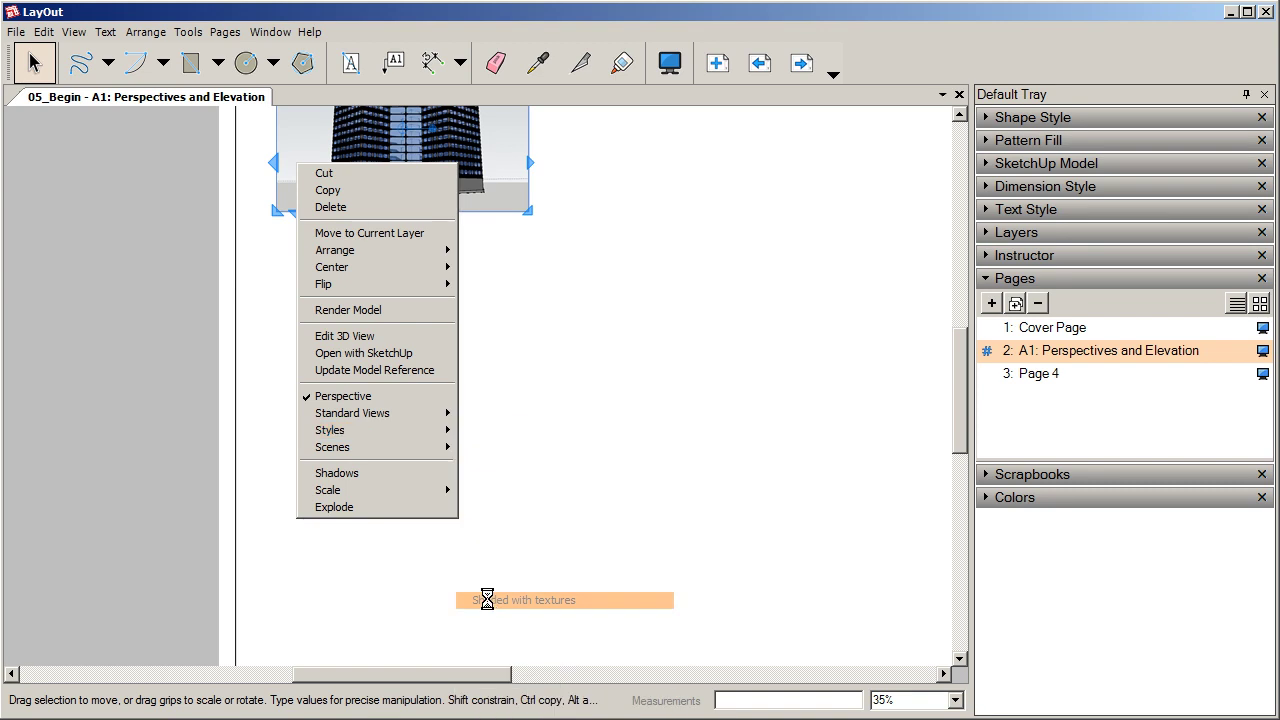
scroll(445, 547, "down", 1)
left_click(443, 455)
scroll(410, 196, "up", 2)
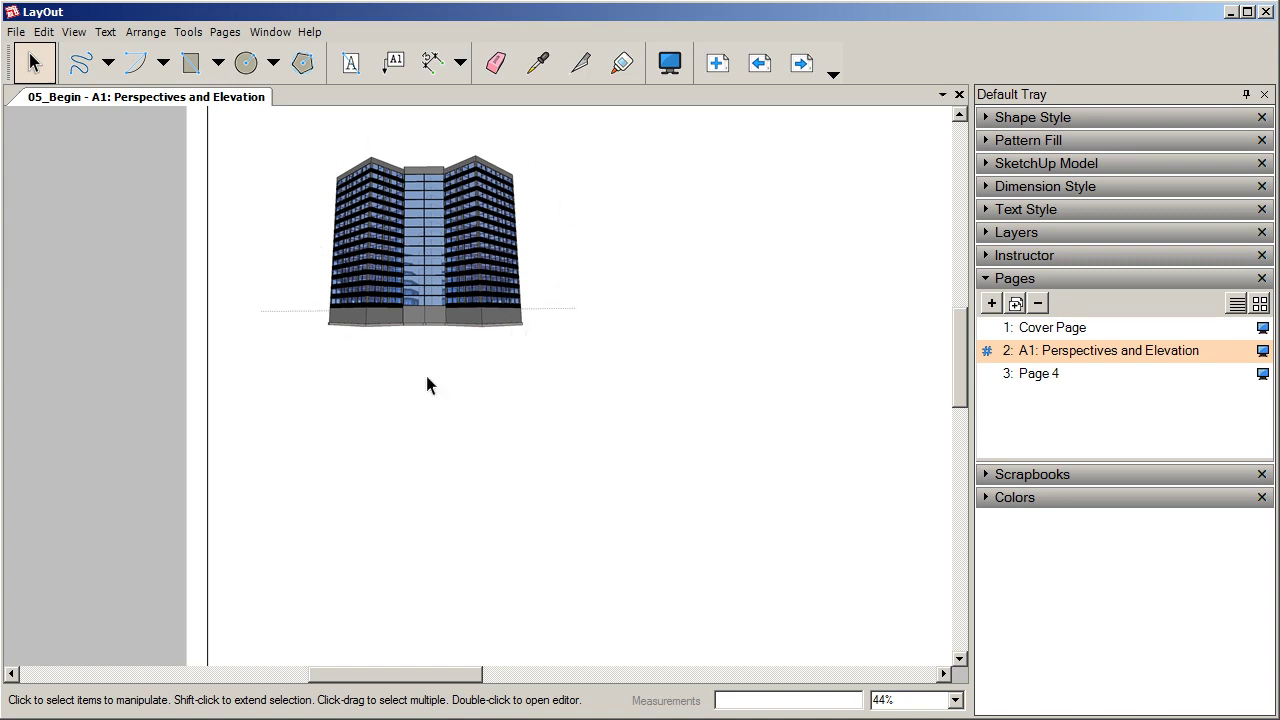
Enlarge and orbit the building inside its viewport, keeping the glazed bay centred and the whole tower in frame.
scroll(427, 378, "down", 1)
double_click(458, 317)
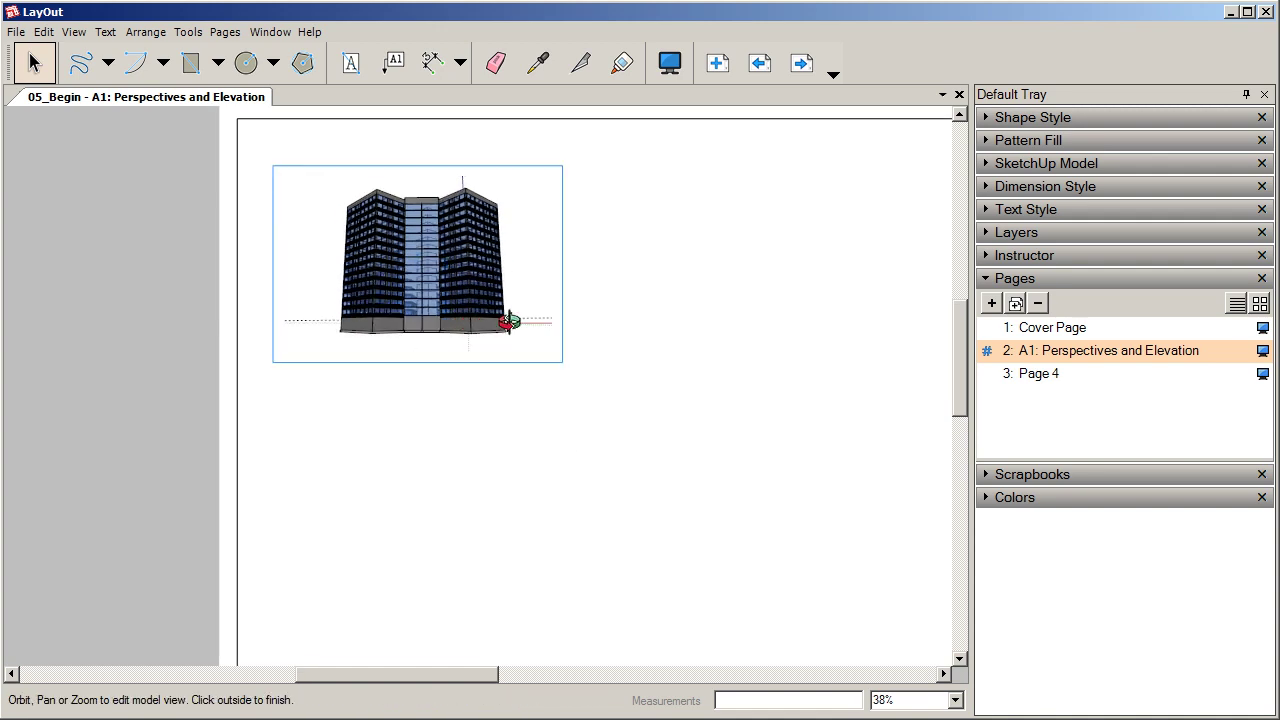
scroll(510, 320, "up", 1)
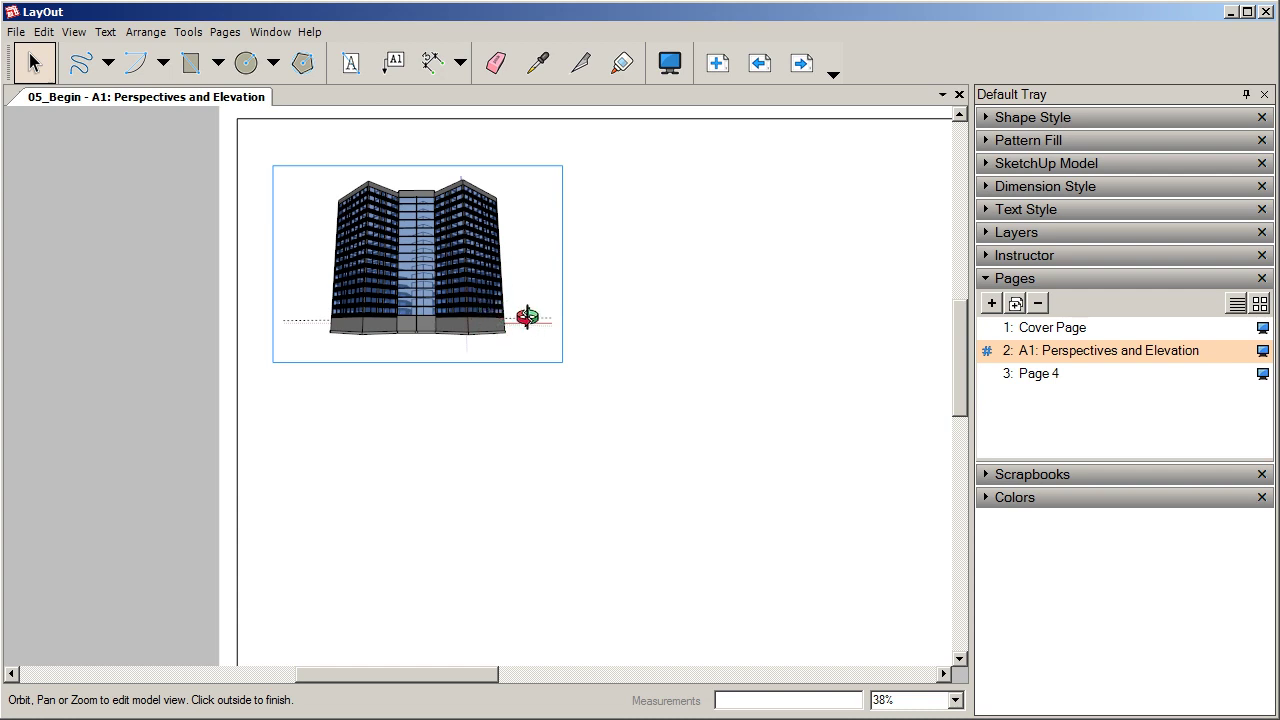
mouse_move(528, 322)
left_mouse_down()
mouse_move(536, 290)
mouse_move(531, 317)
left_mouse_up()
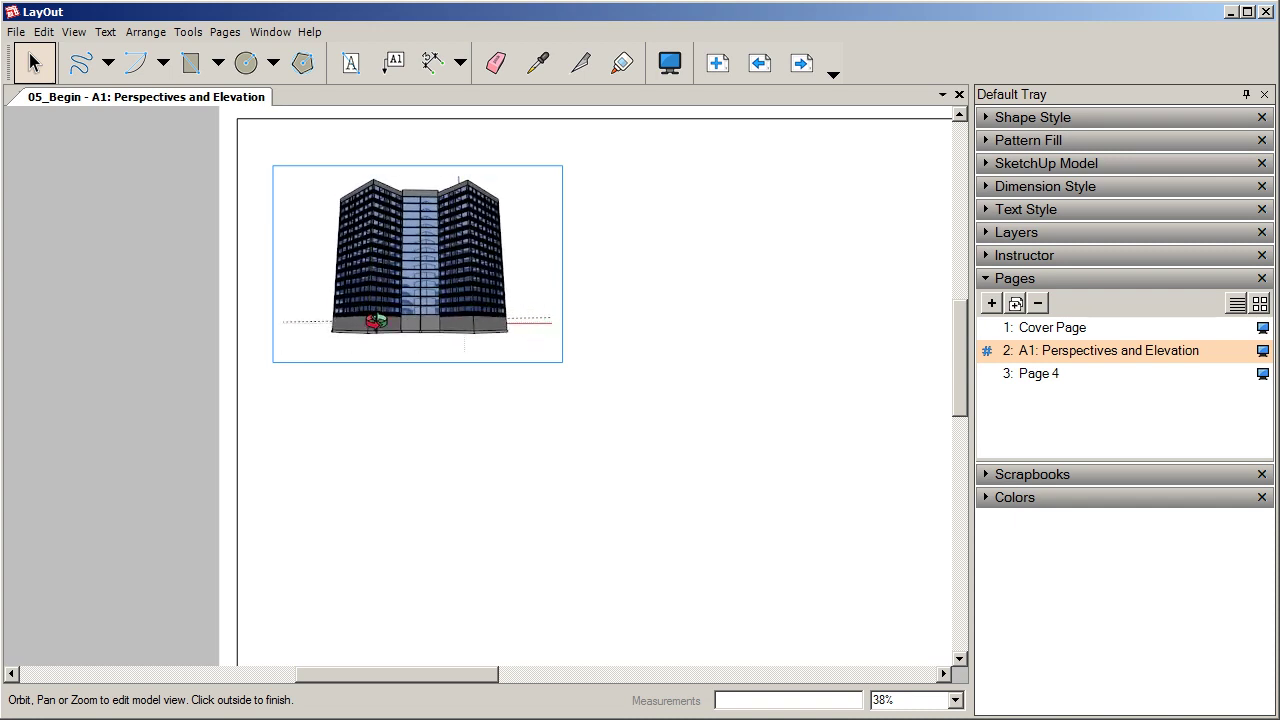
left_click(500, 466)
left_click(507, 450)
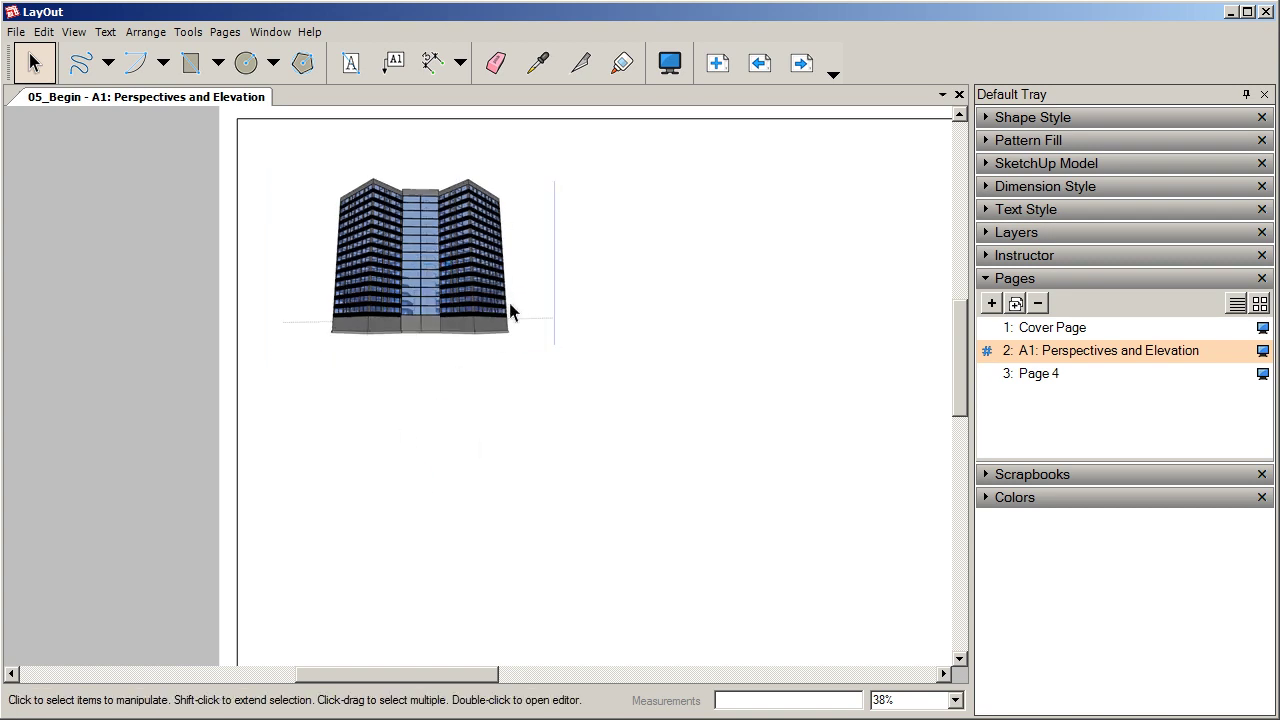
Reopen the building viewport's 3D view and fine-tune the orbit to a slightly raised frontal angle.
left_click(545, 313)
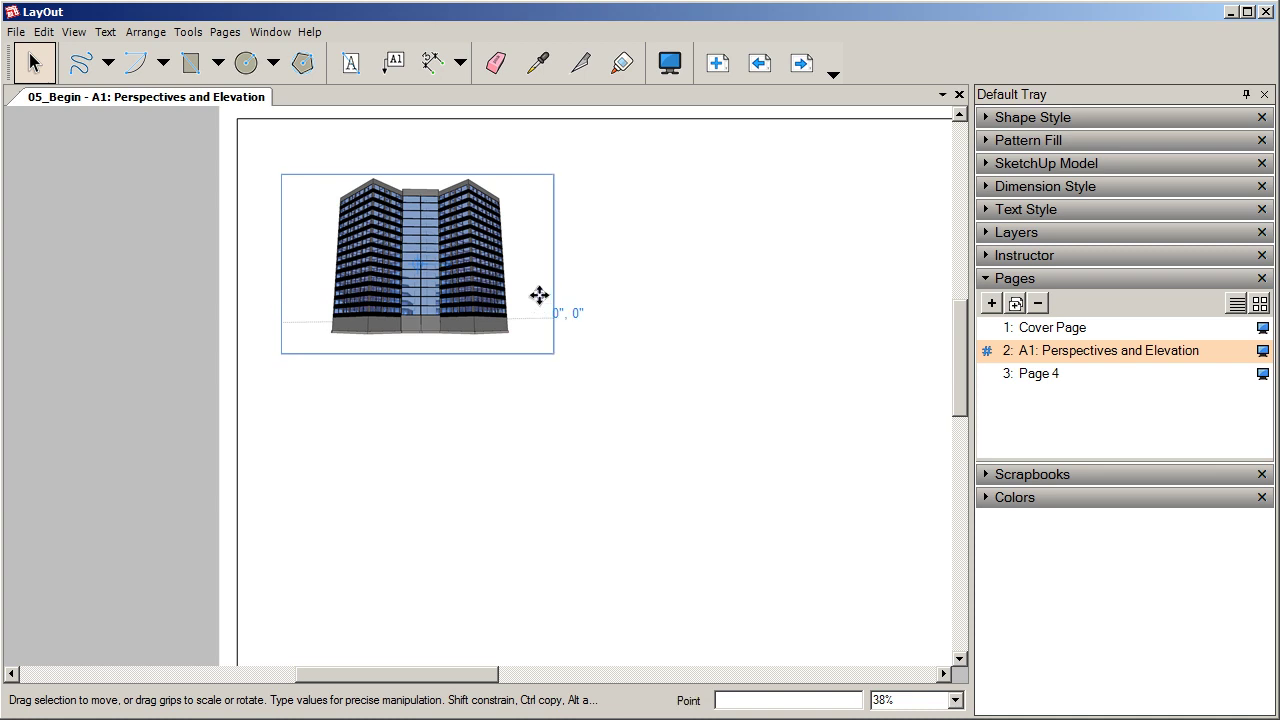
left_click(620, 331)
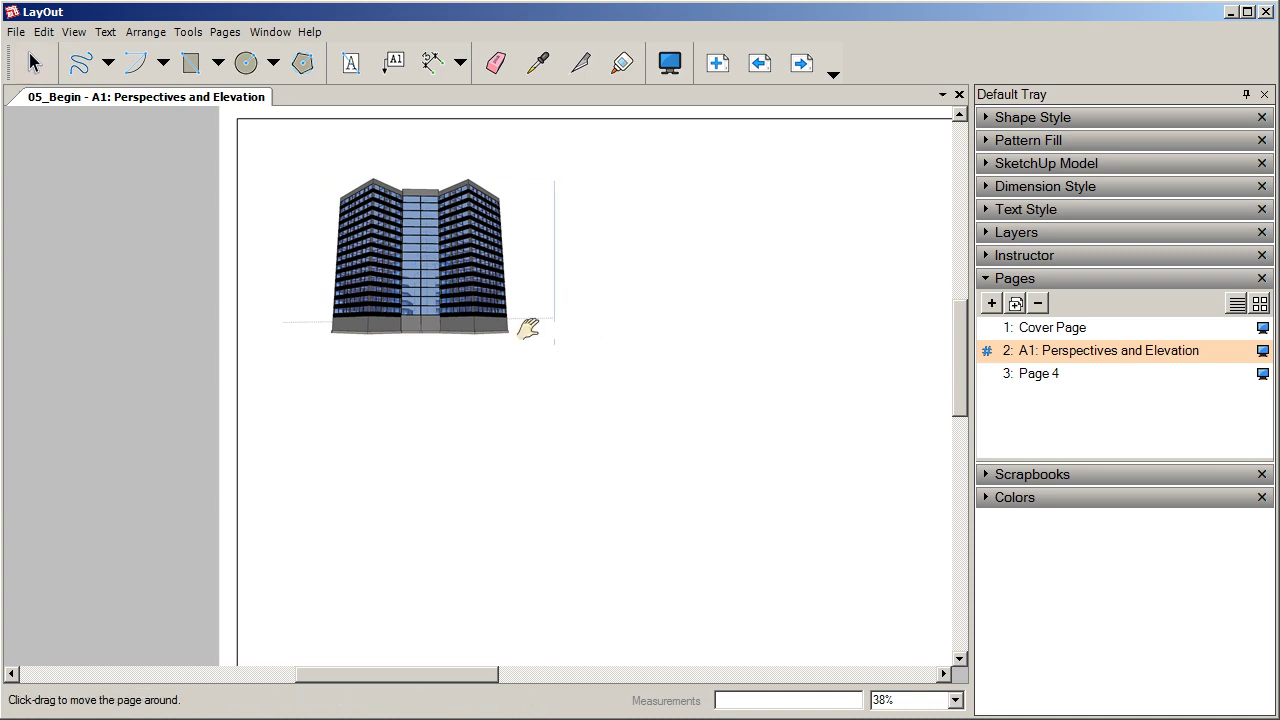
double_click(526, 294)
left_click_drag(530, 292, 533, 292)
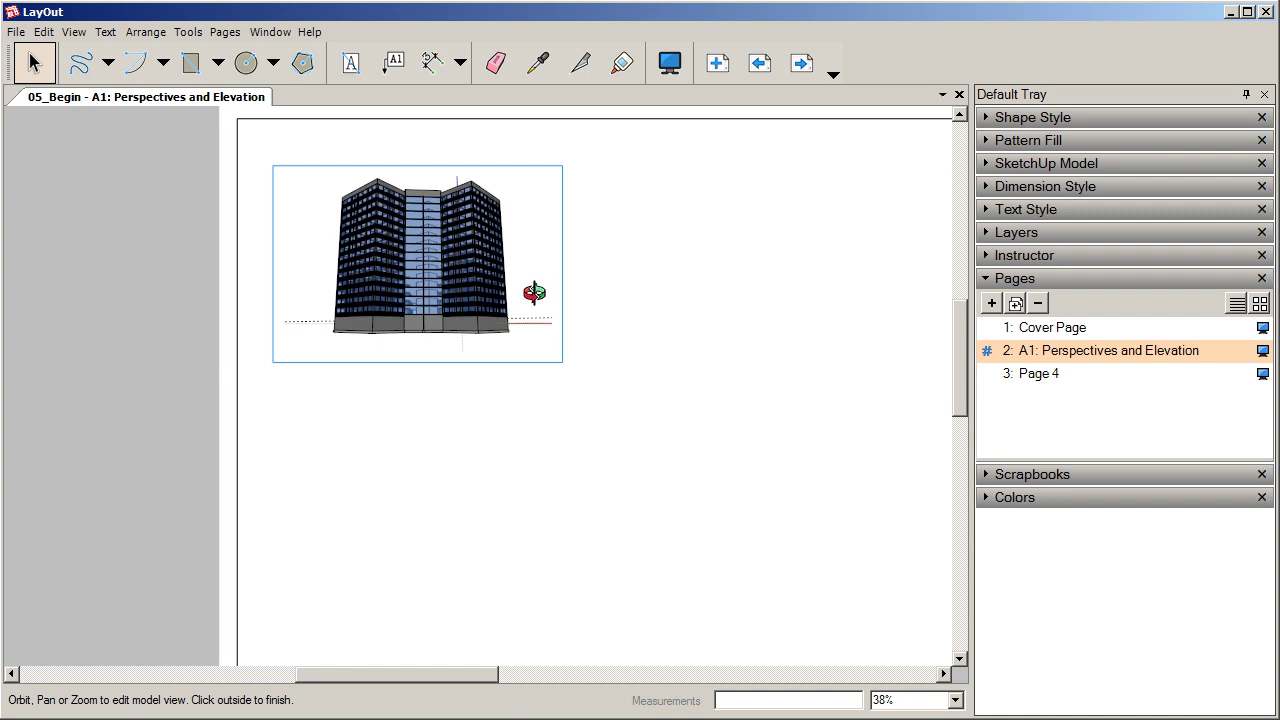
left_click_drag(534, 292, 534, 296)
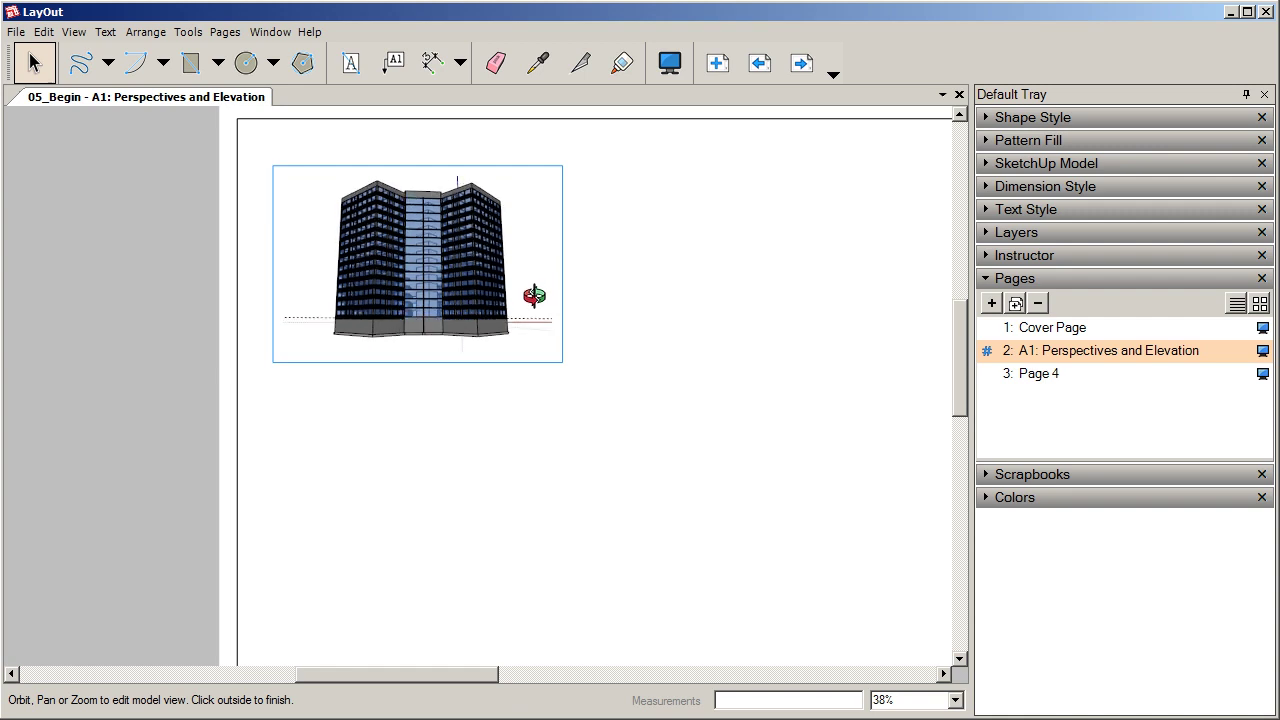
left_click(558, 416)
left_click(552, 417)
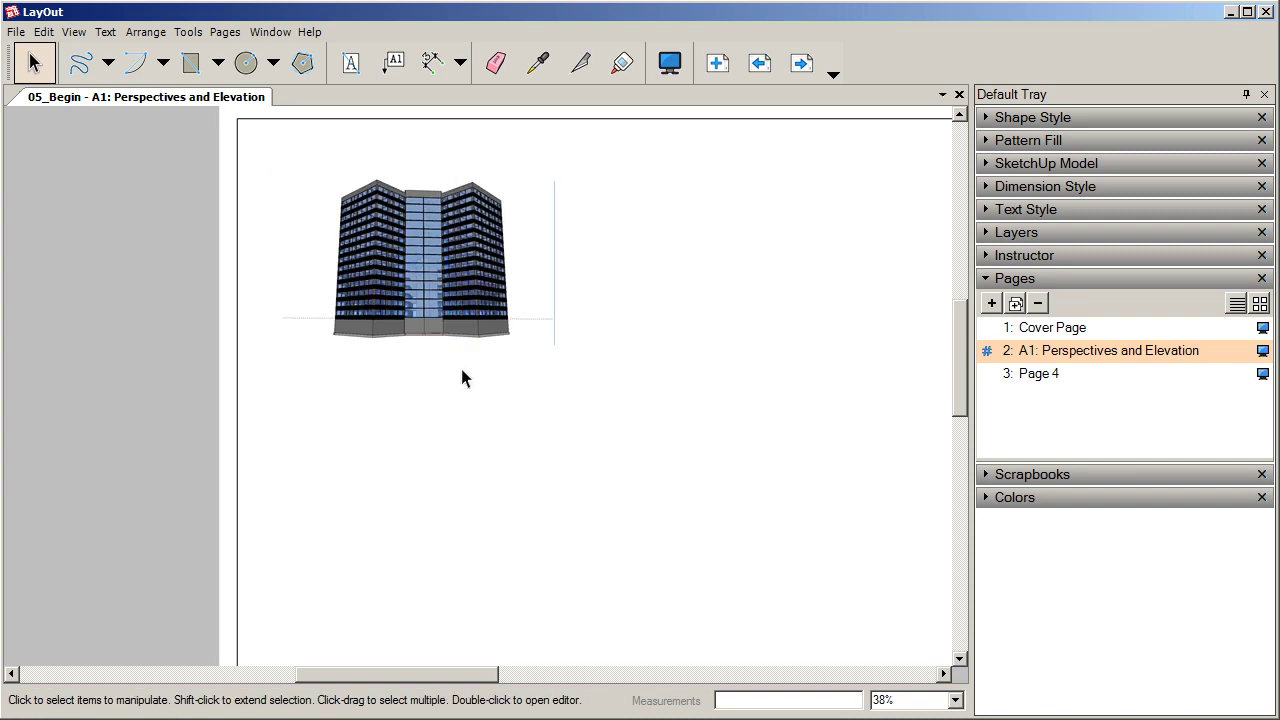
Switch to SketchUp, erase the dotted guide line running behind the building, and save the model.
key("alt+Tab")
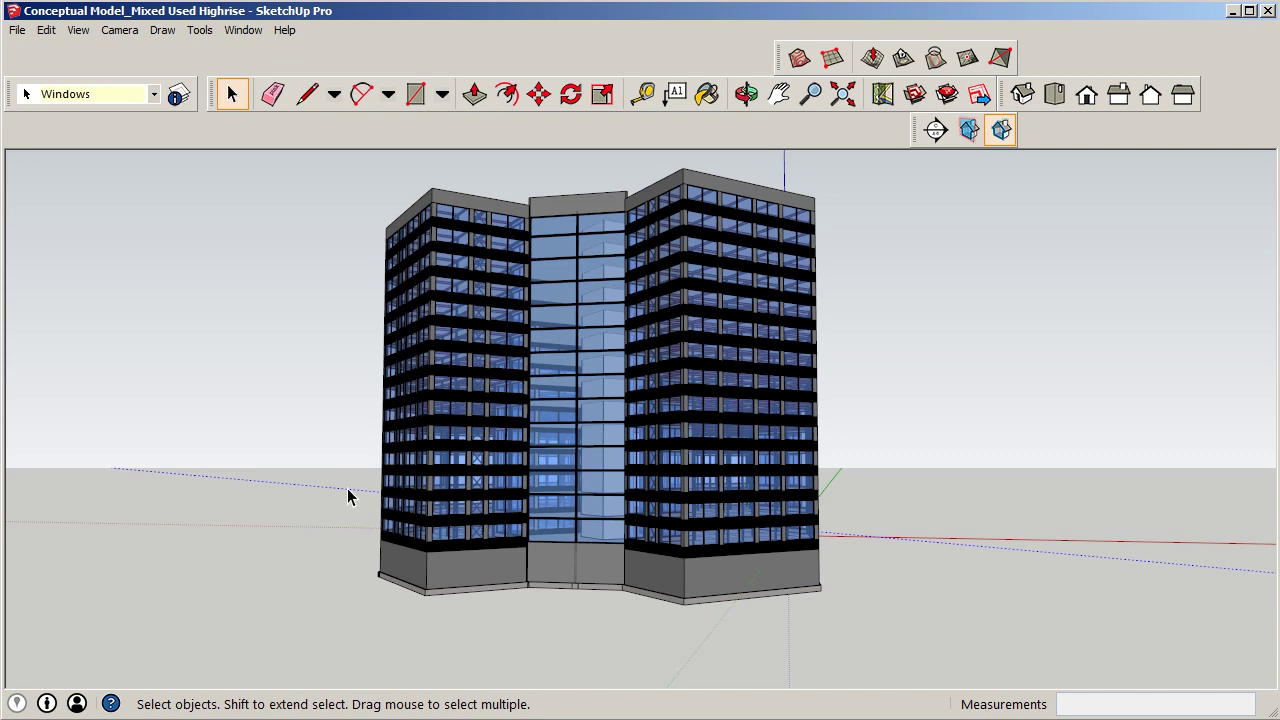
right_click(349, 493)
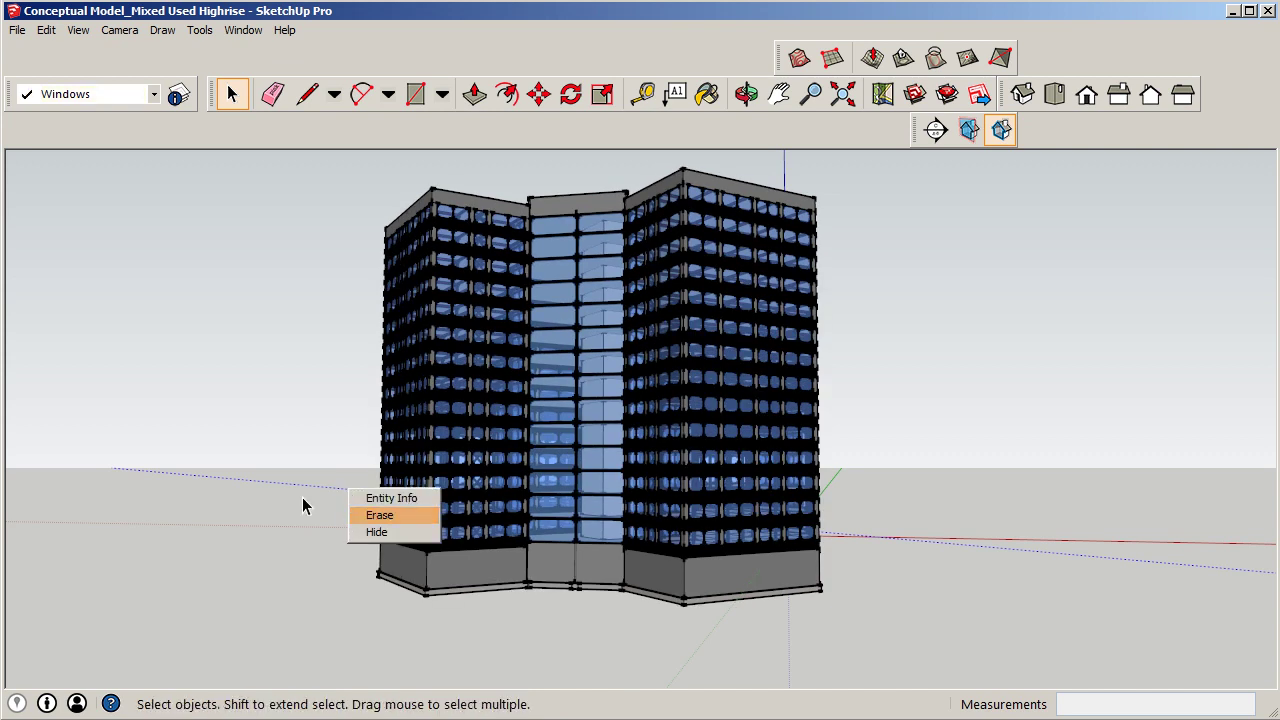
left_click(360, 512)
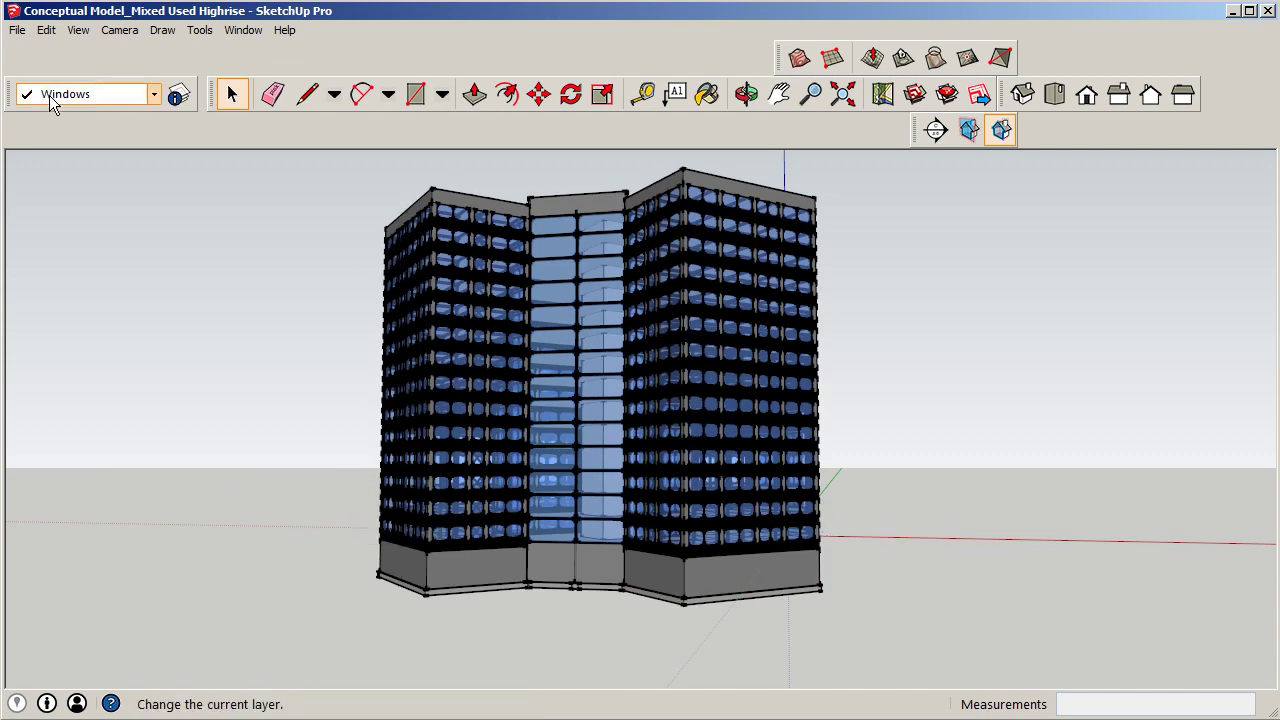
left_click(17, 29)
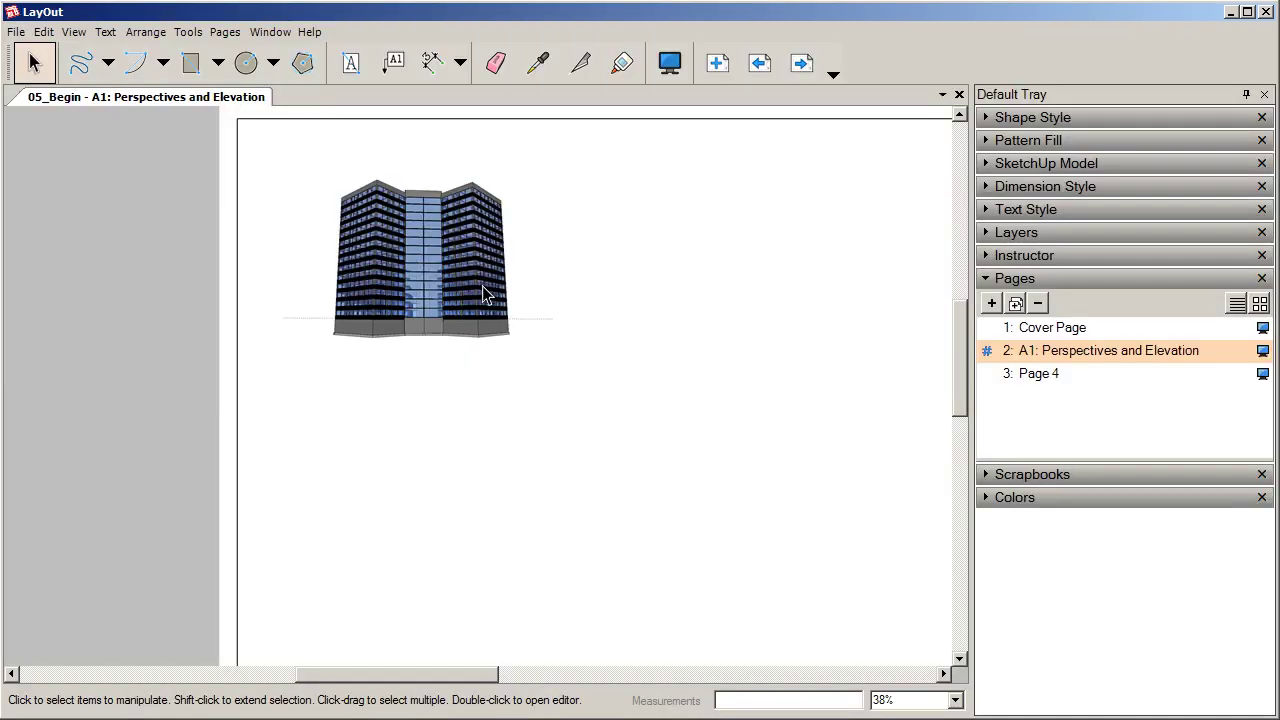
Return to LayOut and update the model reference from the building viewport.
right_click(481, 286)
left_click(517, 497)
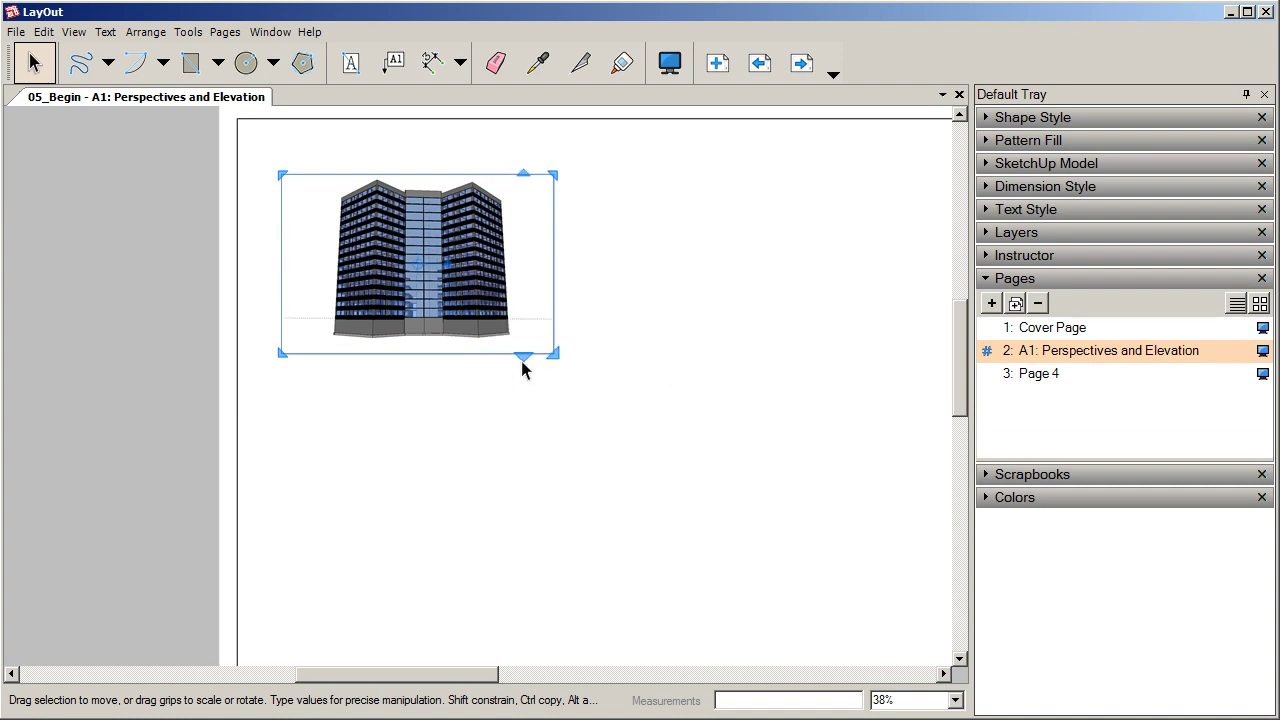
left_click(490, 432)
left_click(500, 323)
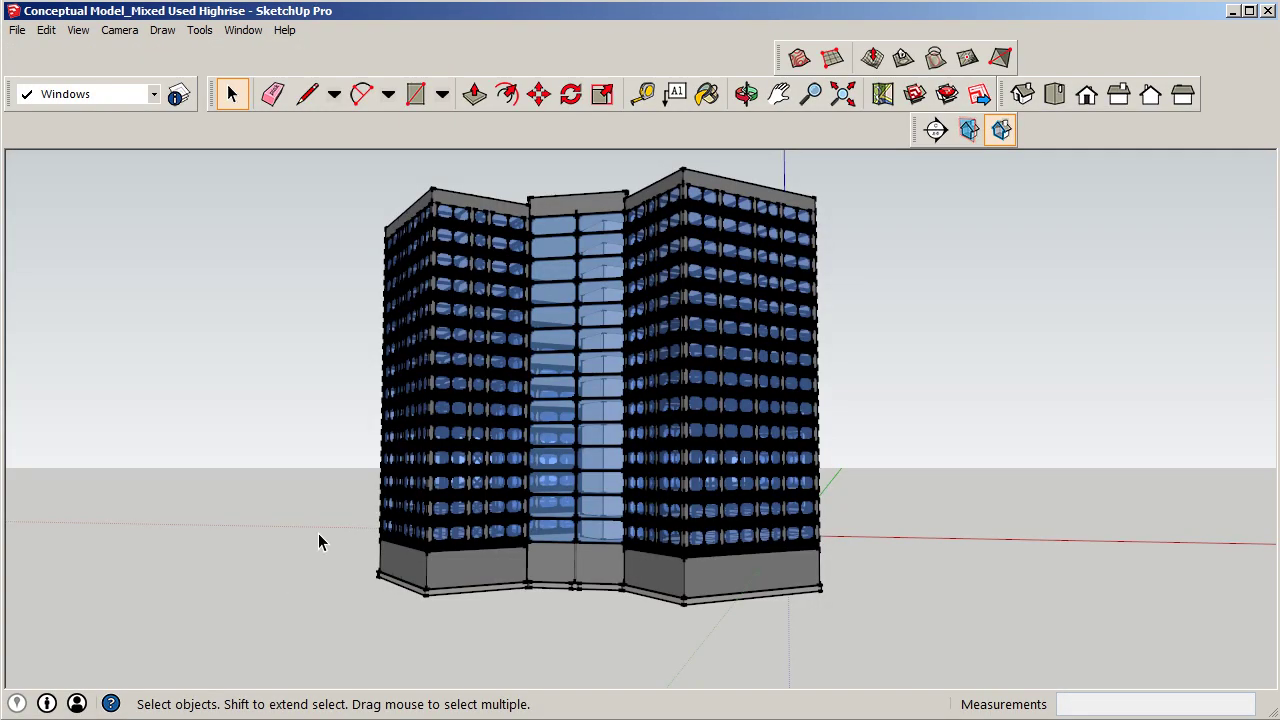
Switch to SketchUp, turn off the display of guides, and save the model.
left_click(76, 30)
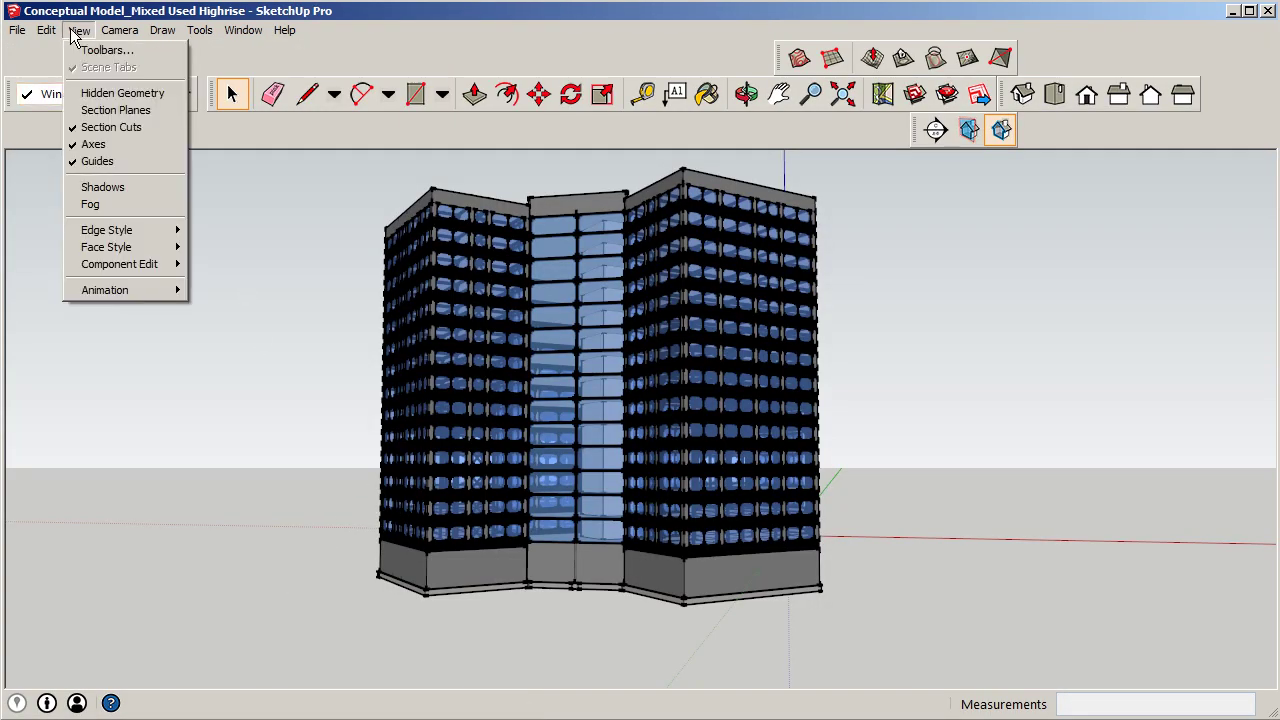
left_click(90, 162)
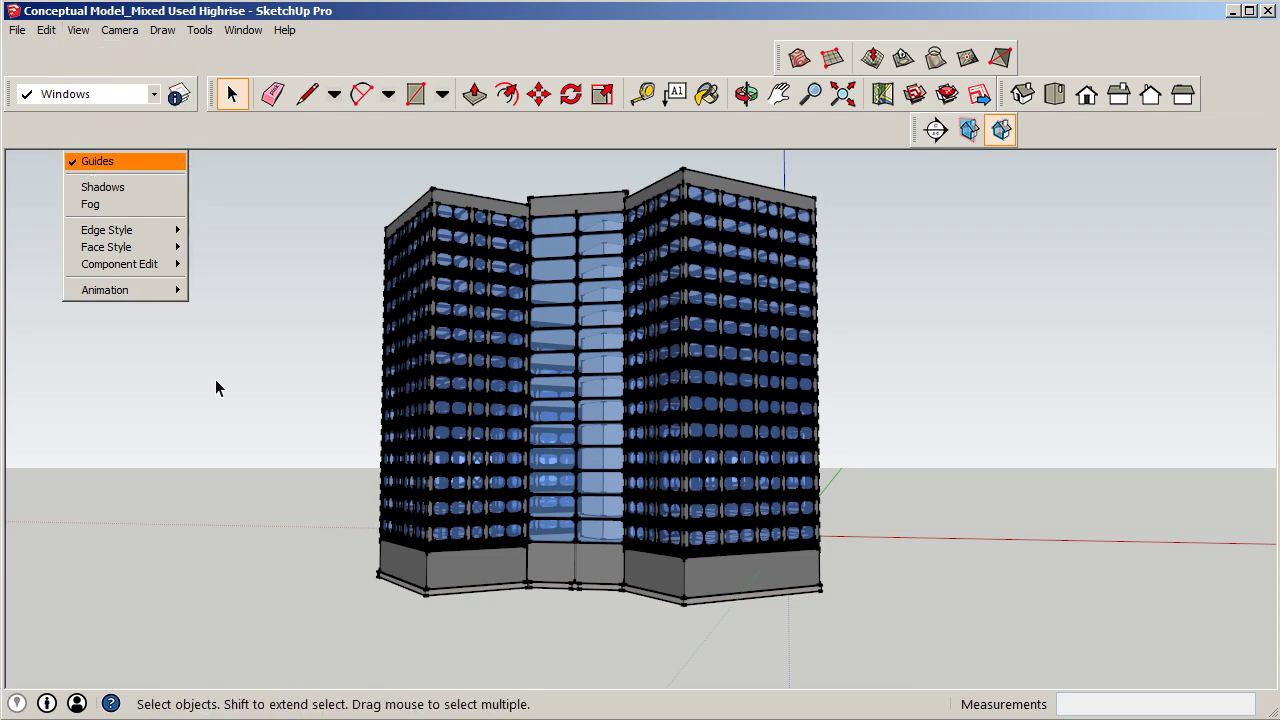
left_click(78, 30)
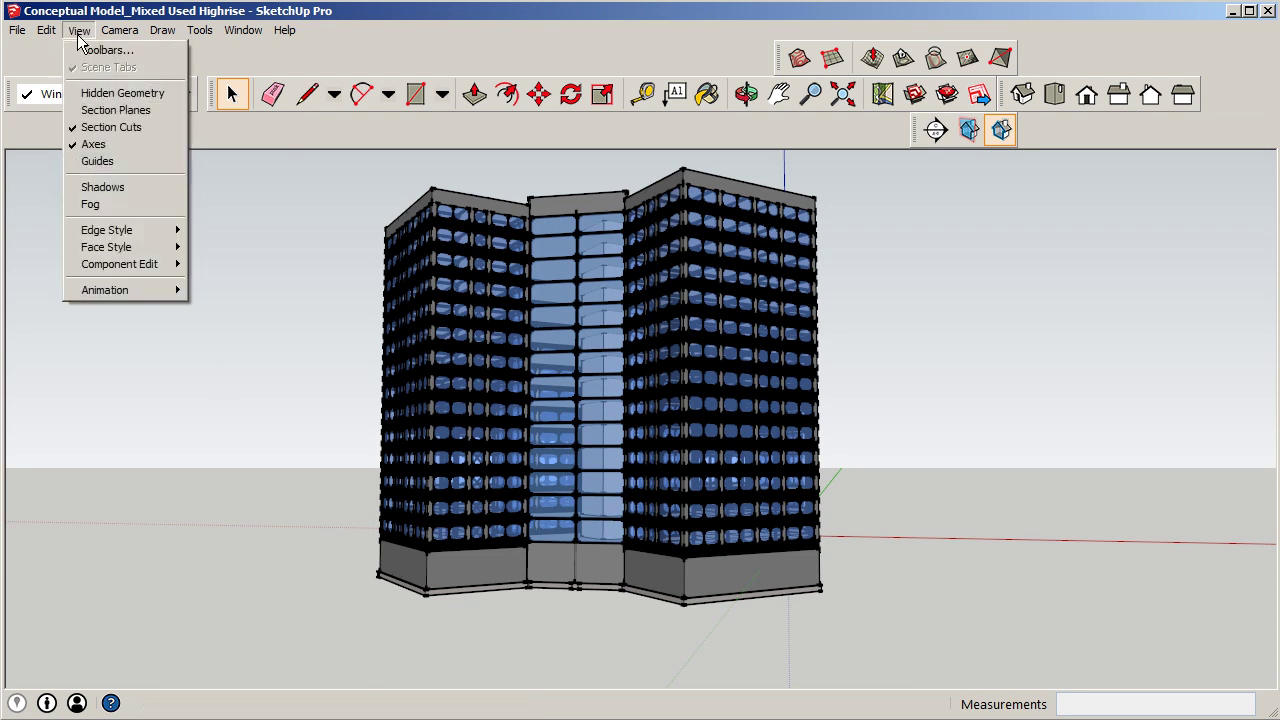
left_click(90, 162)
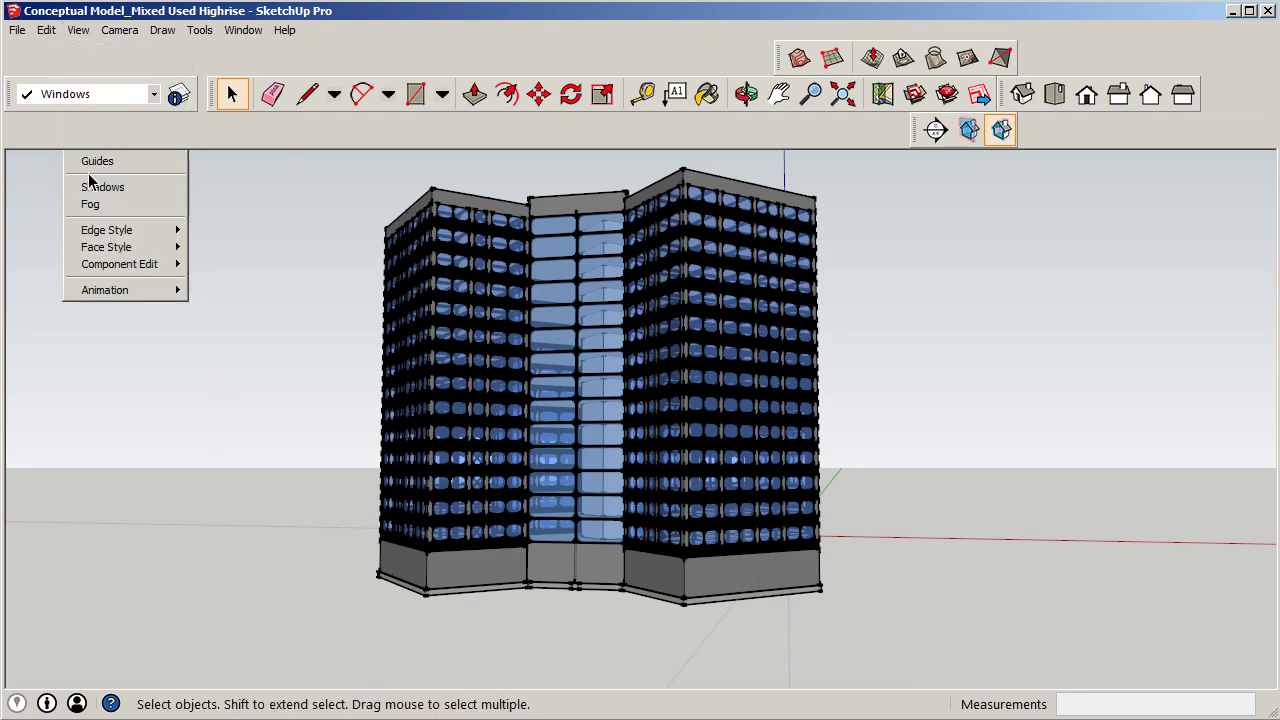
left_click(18, 30)
left_click(47, 95)
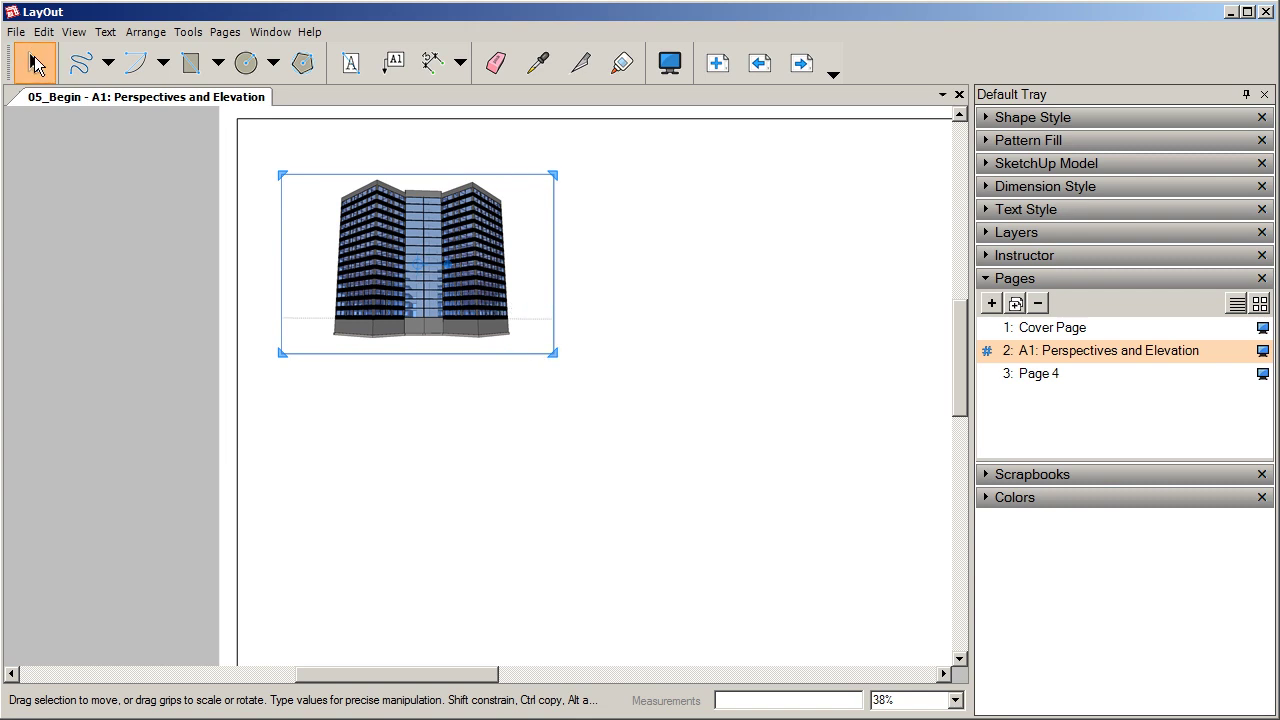
Return to LayOut, update the out-of-date Conceptual Model_Mixed Used Highrise reference in the document setup, and deselect the viewport.
left_click(17, 31)
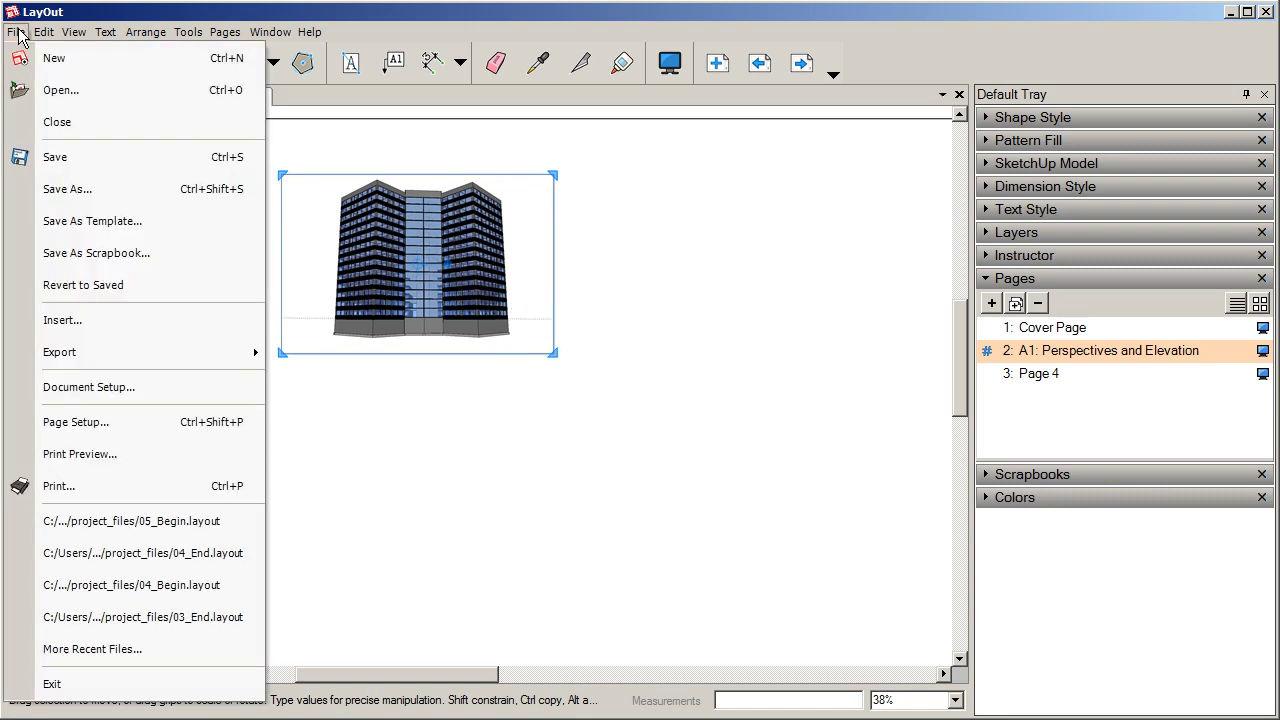
left_click(106, 379)
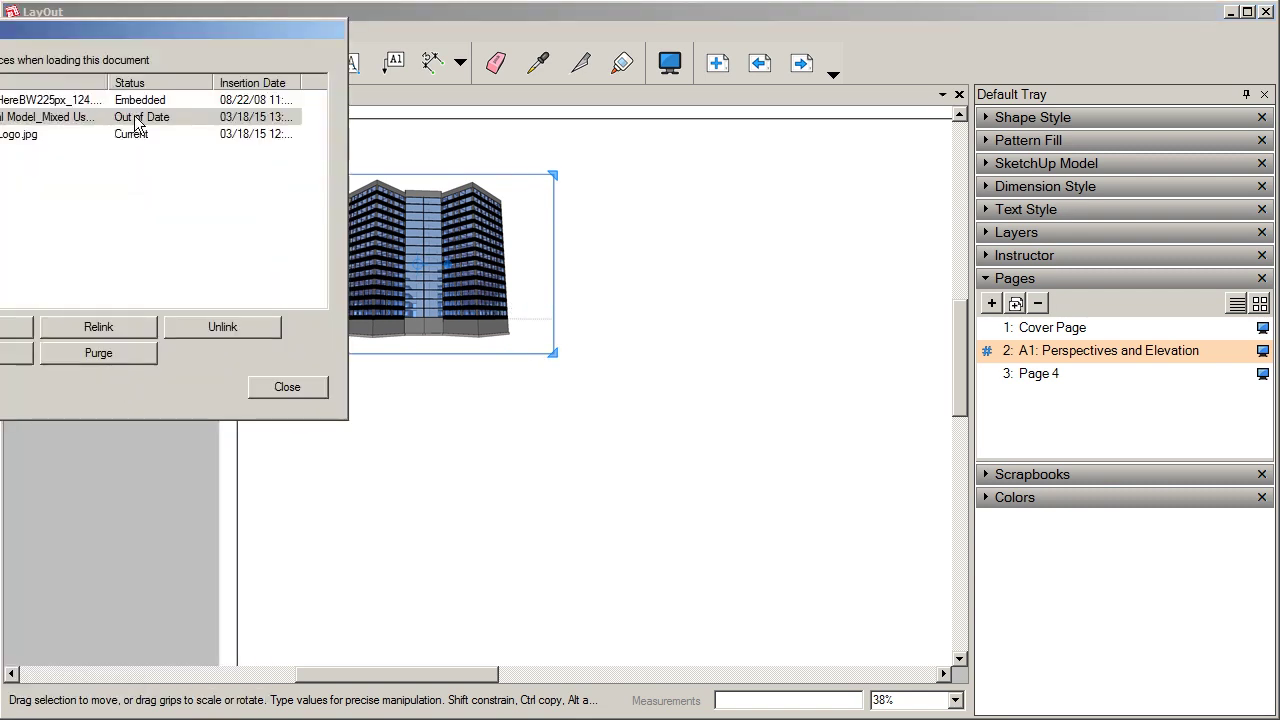
left_click(91, 117)
left_click(17, 327)
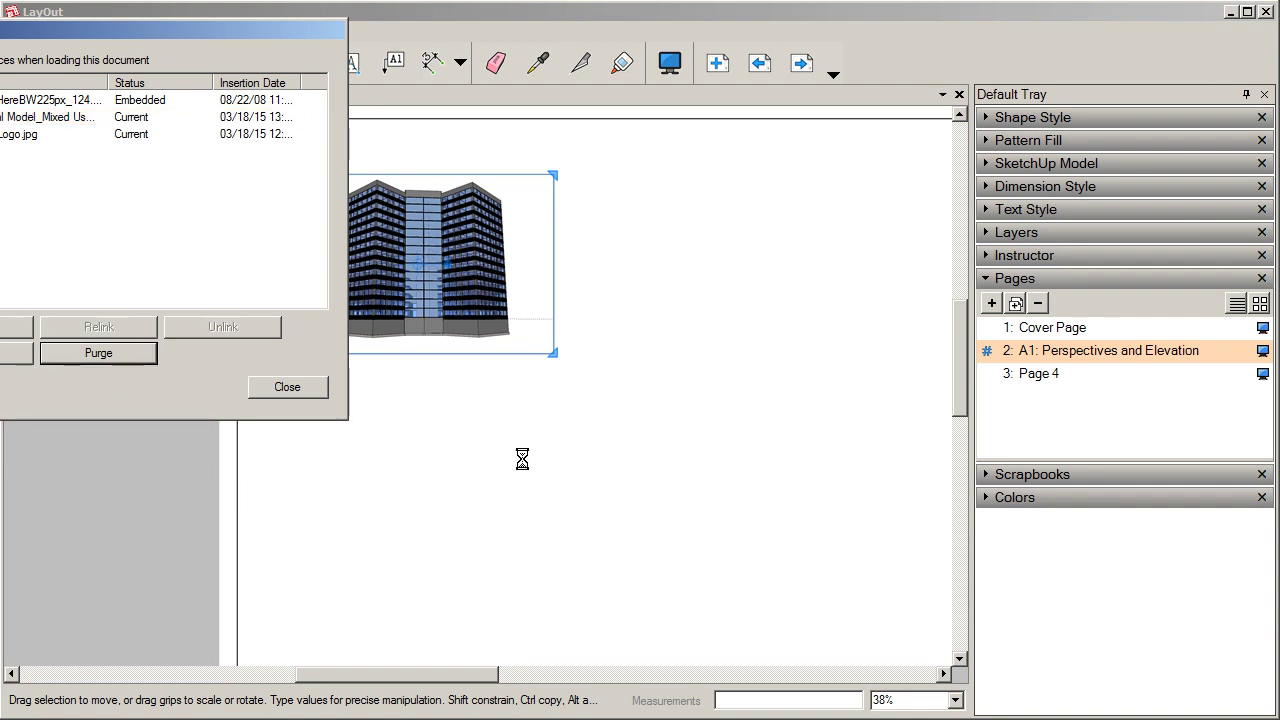
left_click(289, 393)
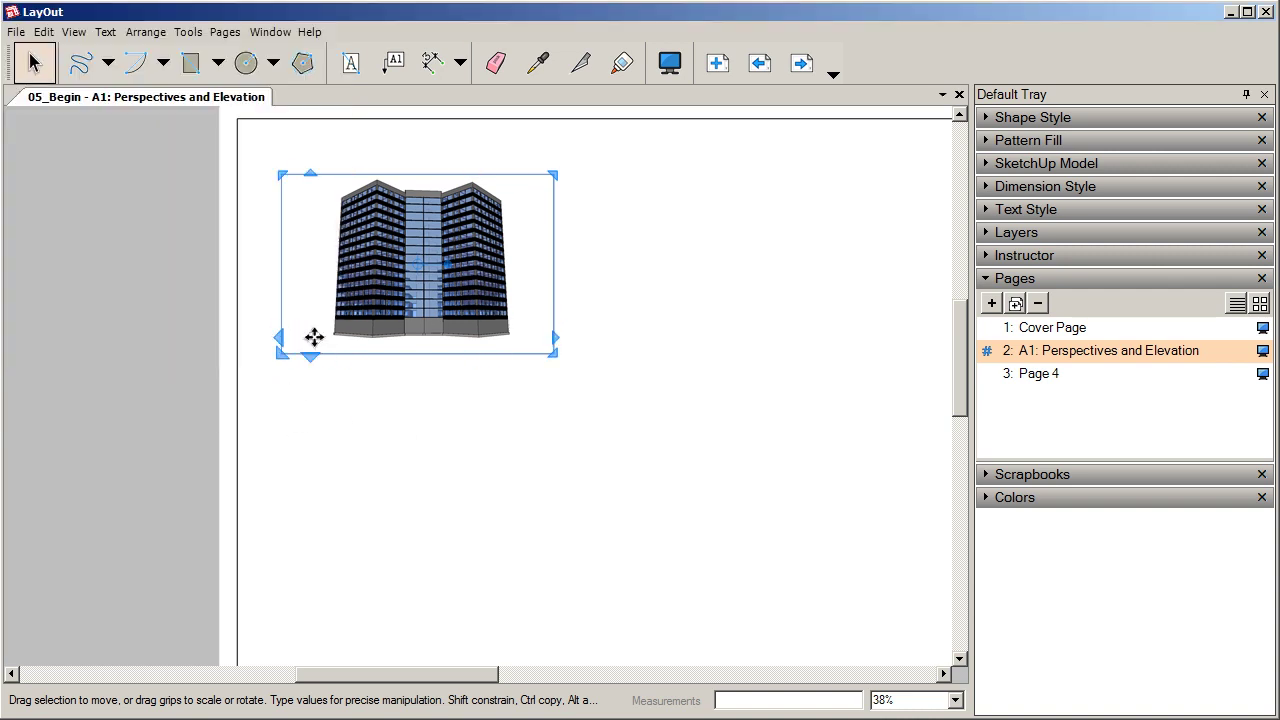
left_click(457, 471)
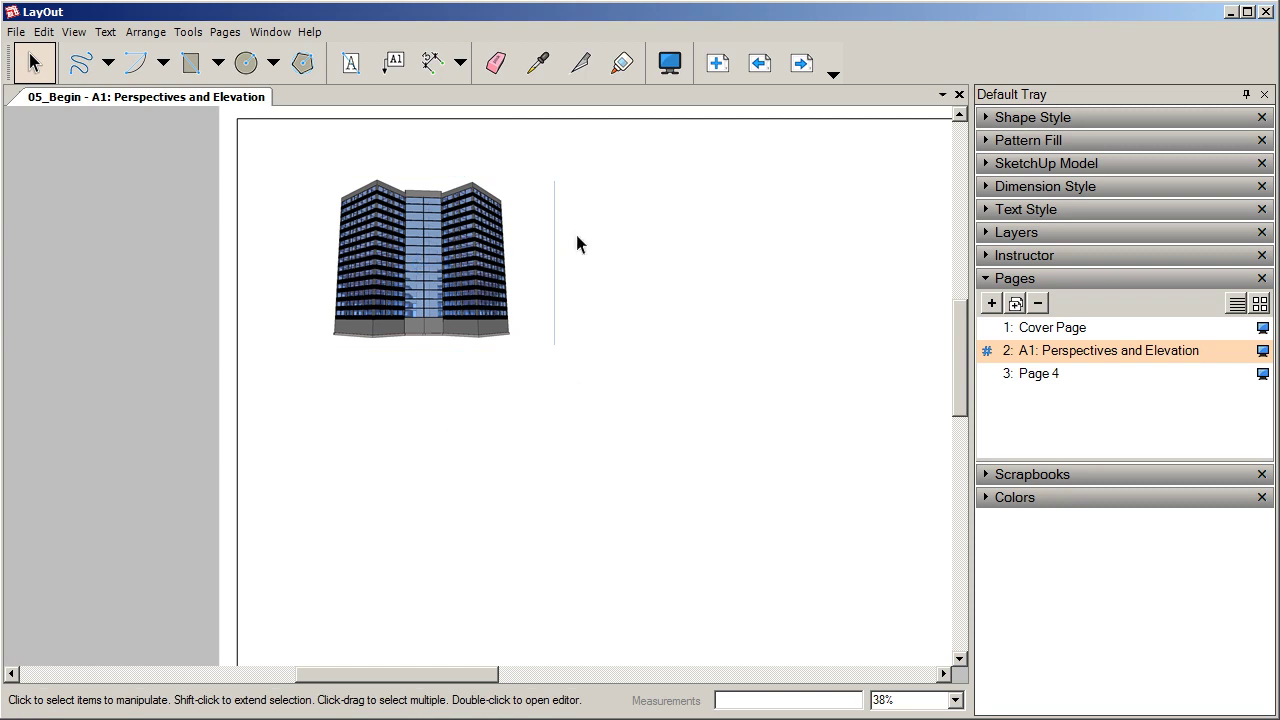
scroll(540, 340, "down", 1)
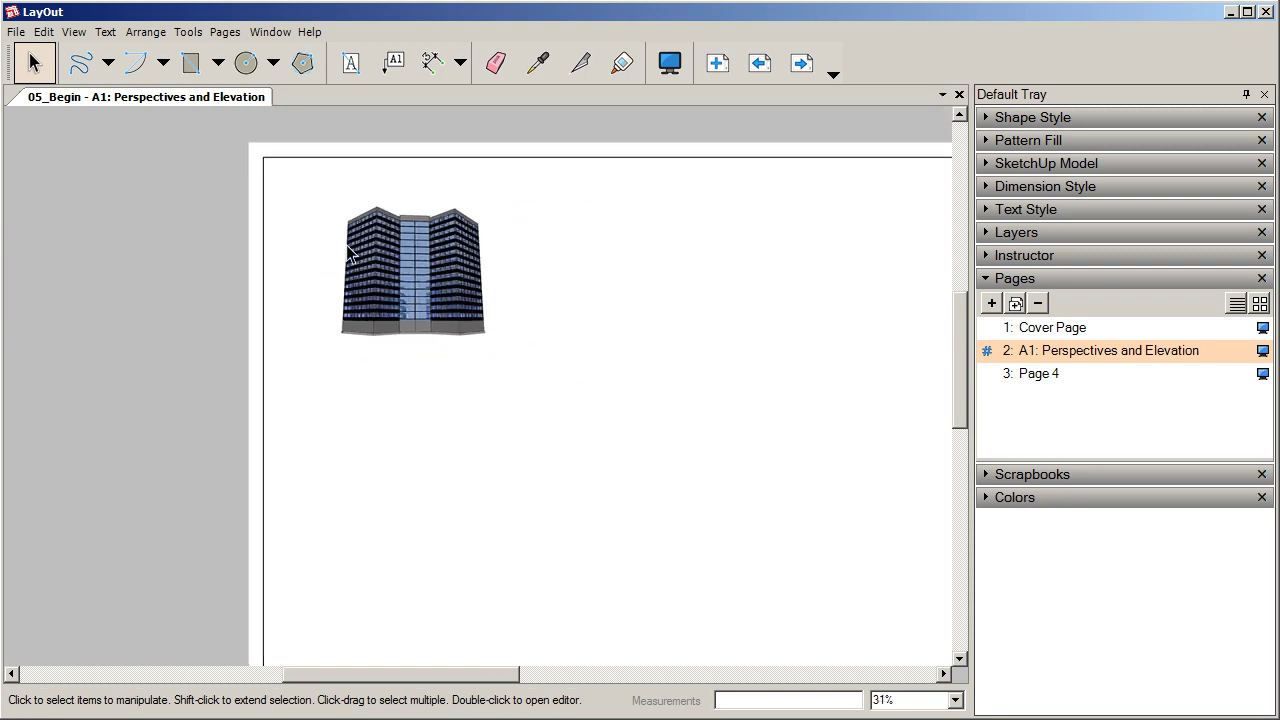
scroll(370, 316, "down", 1)
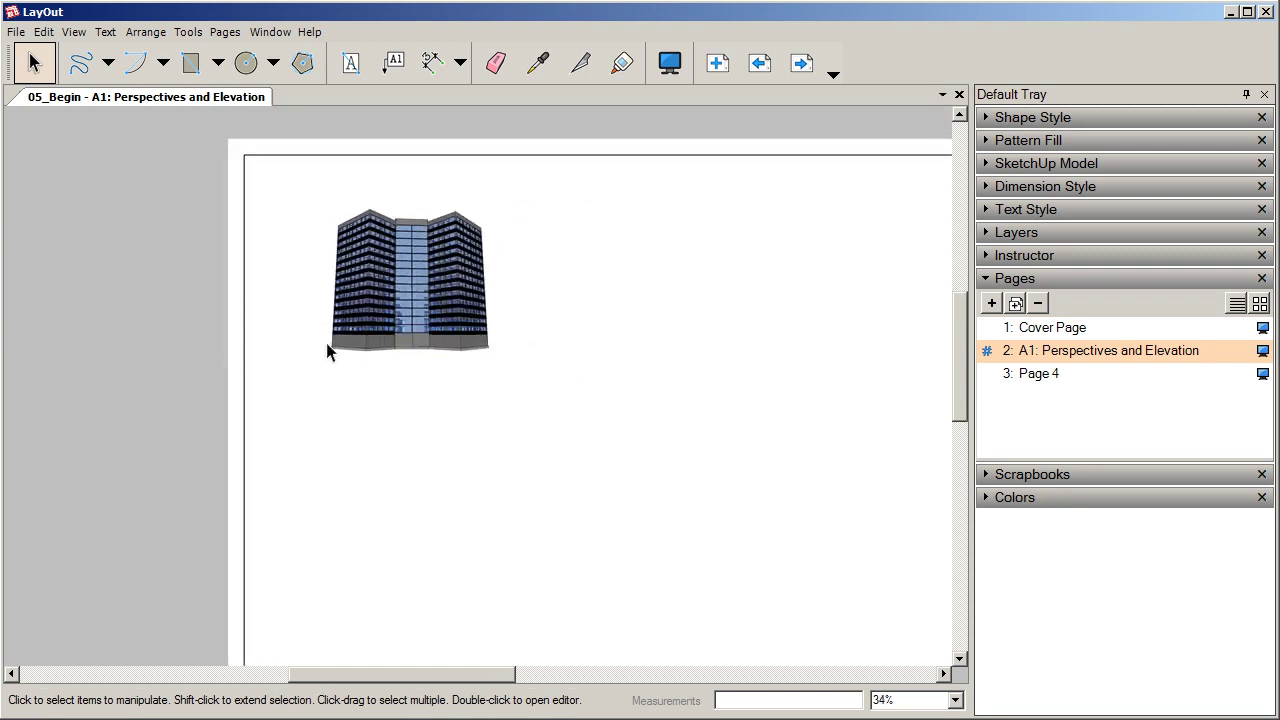
scroll(220, 389, "down", 2)
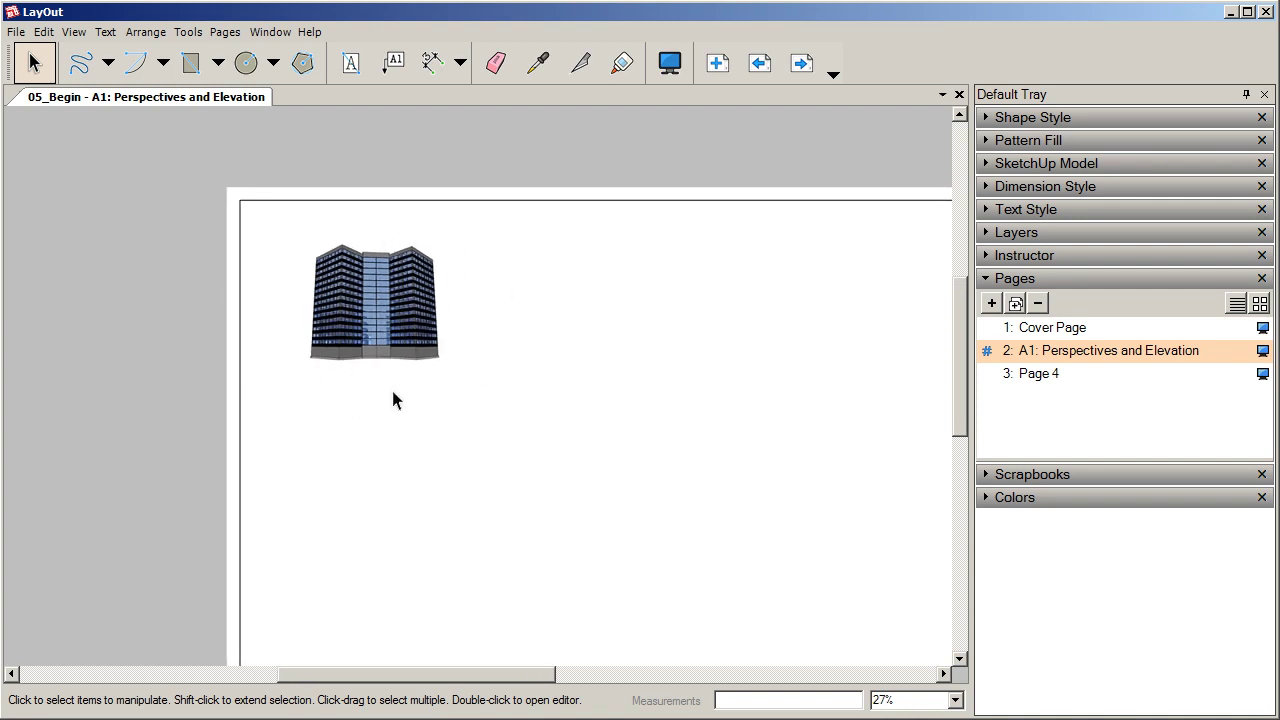